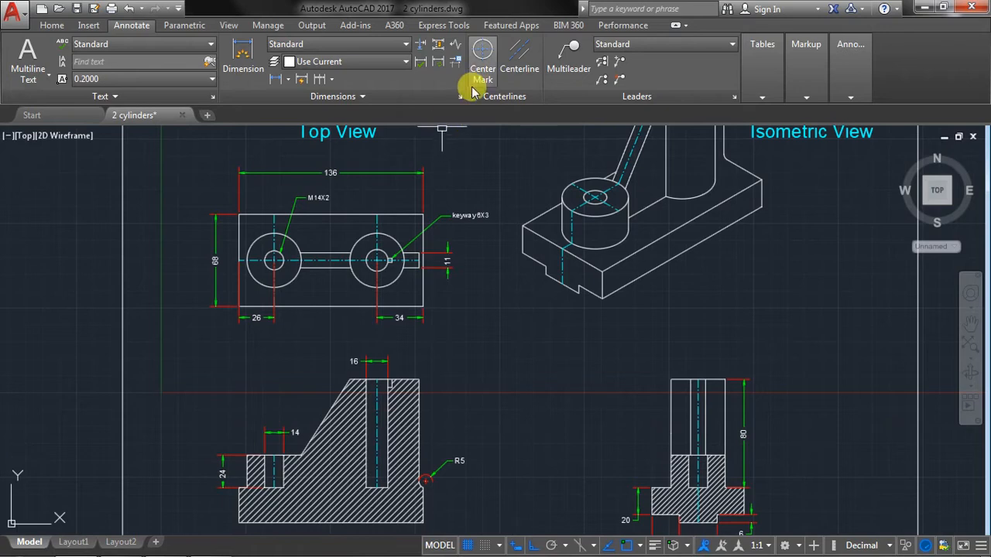
# - Create a new dimension style named new, starting with Standard and used for all dimensions, and continue to its settings
pyautogui.click(460, 97)
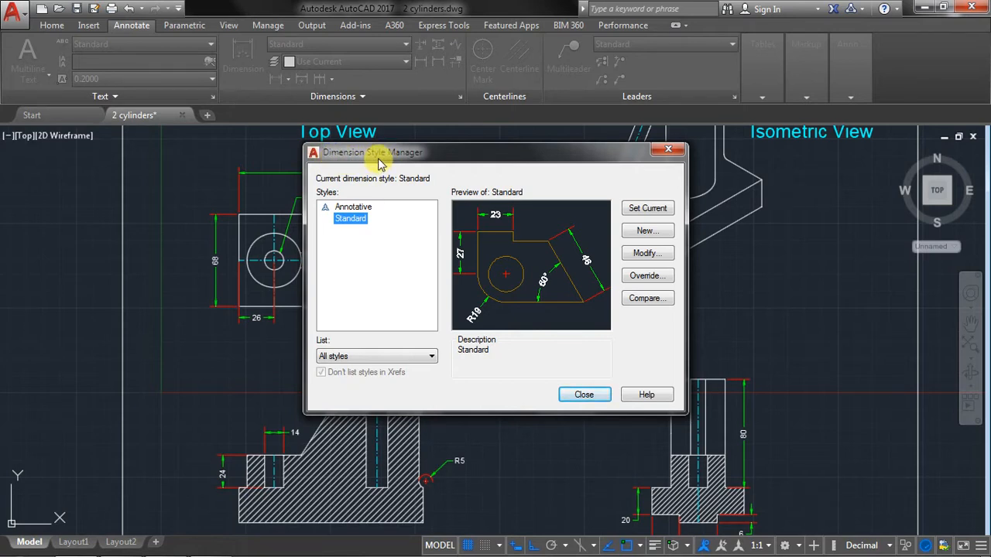
pyautogui.click(584, 395)
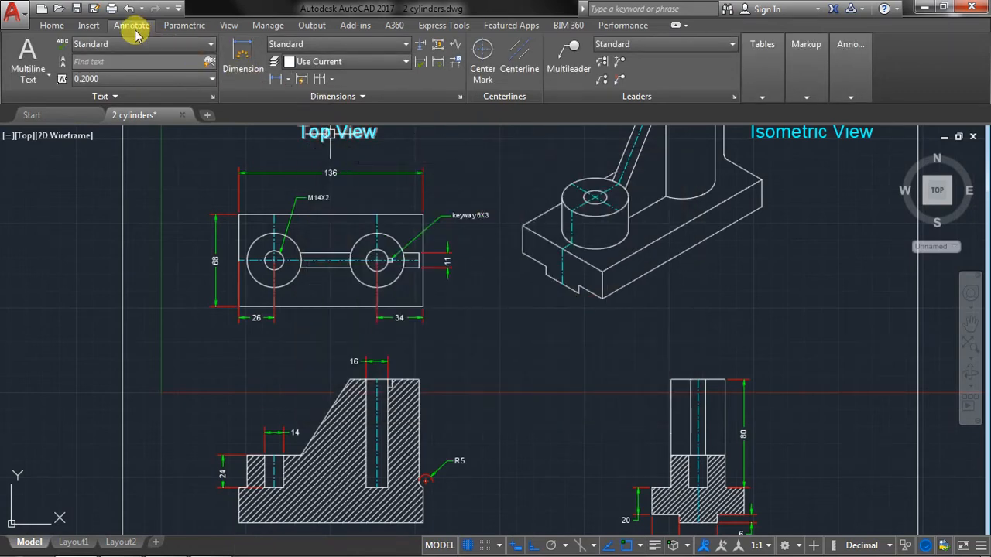
pyautogui.click(460, 99)
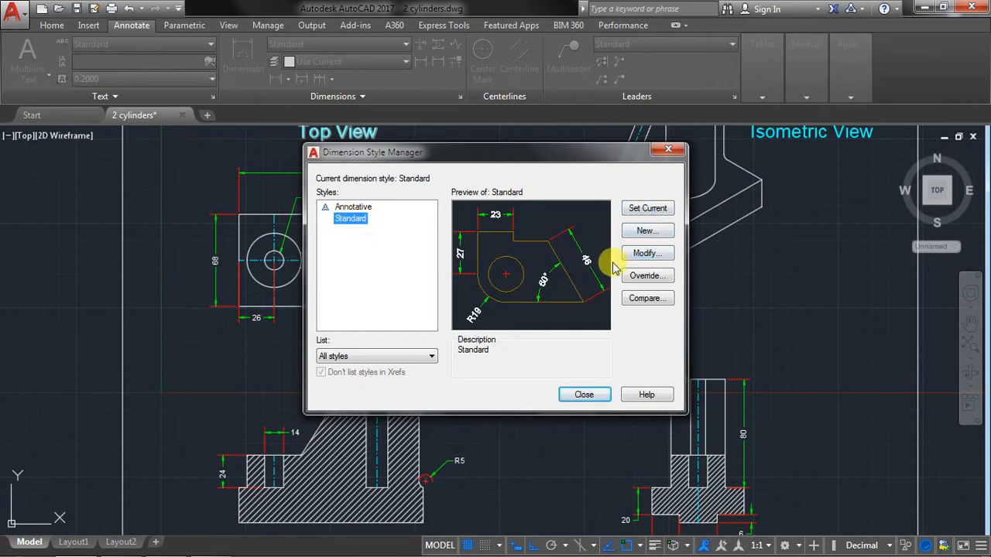
pyautogui.click(645, 232)
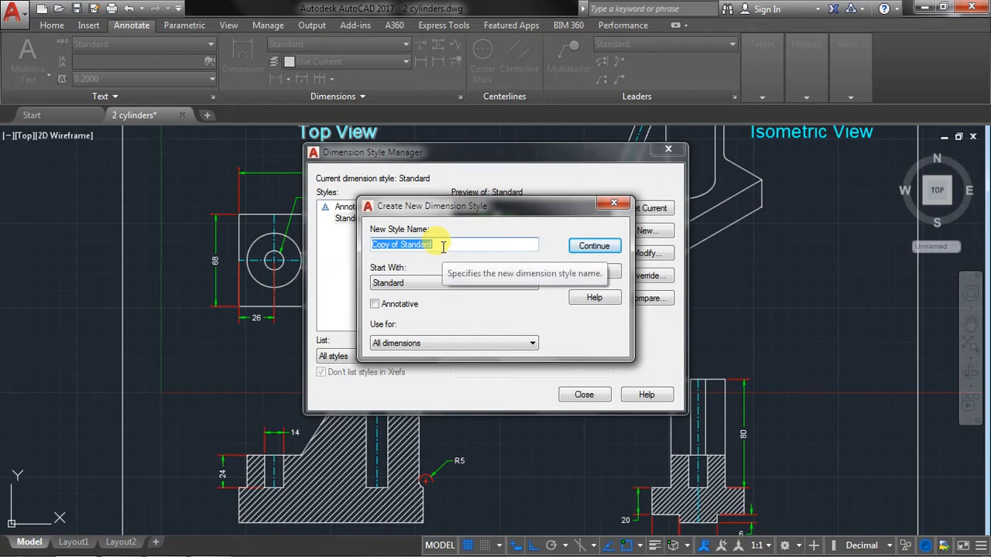
pyautogui.write('new')
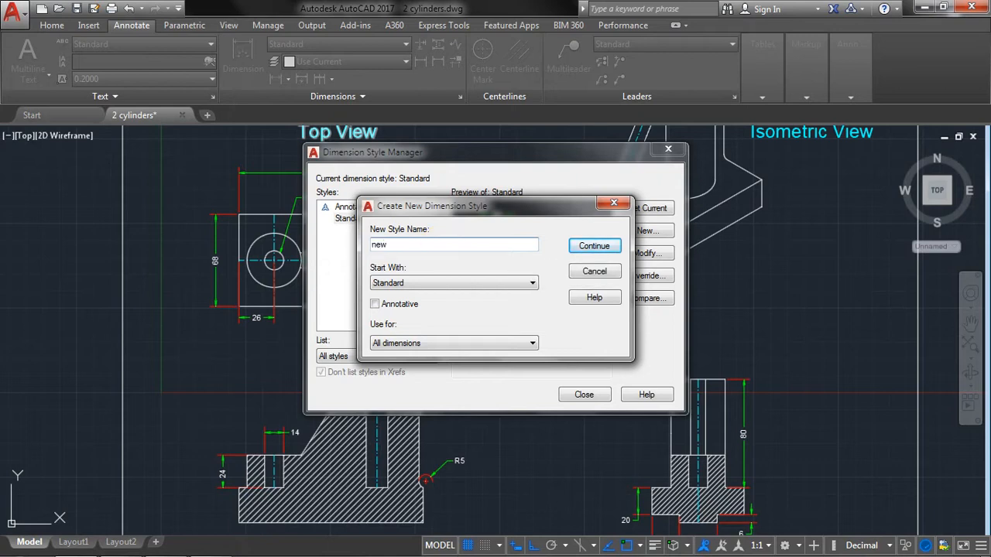
pyautogui.click(424, 284)
pyautogui.click(424, 283)
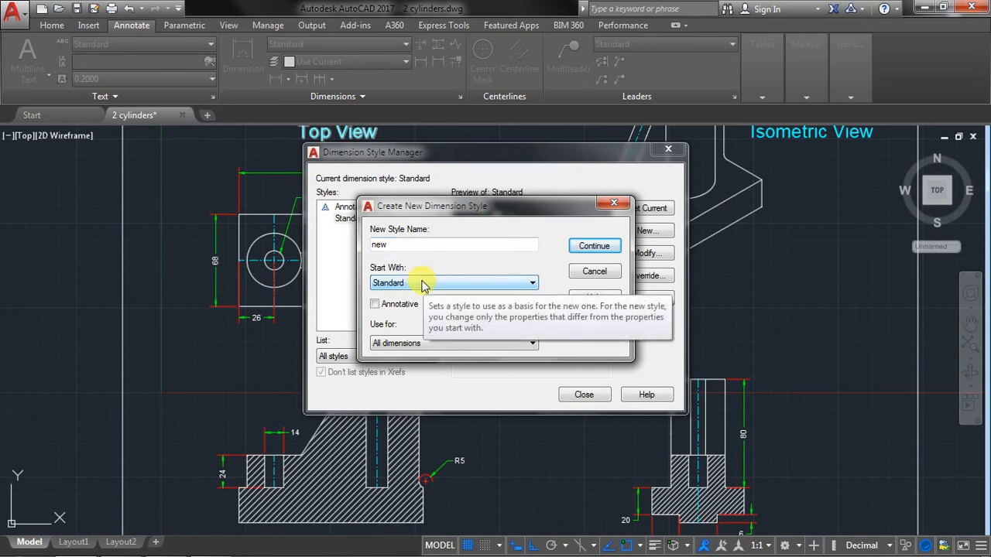
pyautogui.click(433, 342)
pyautogui.click(447, 342)
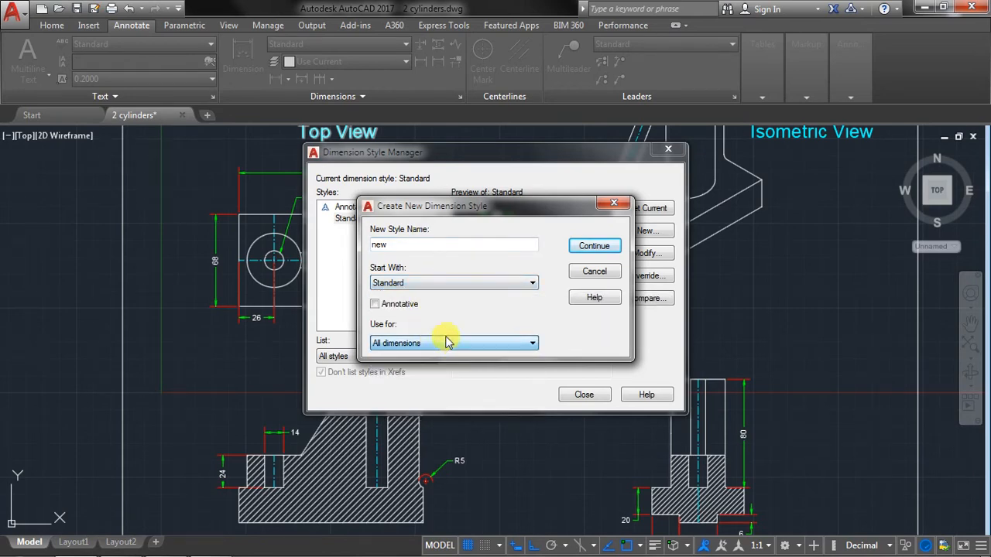
pyautogui.click(595, 246)
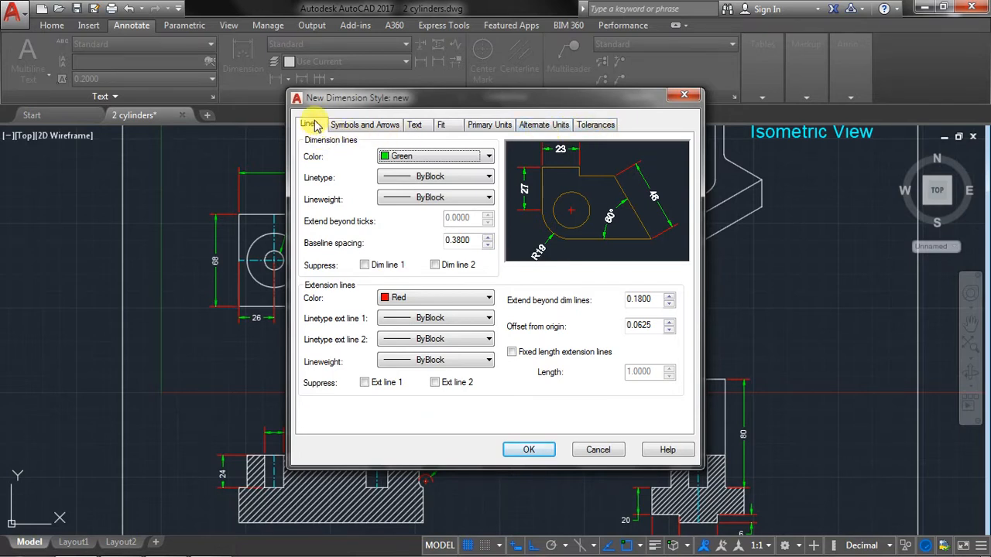
# - Set the dimension line color of the new style to Cyan, after trying Red
pyautogui.moveTo(223, 546)
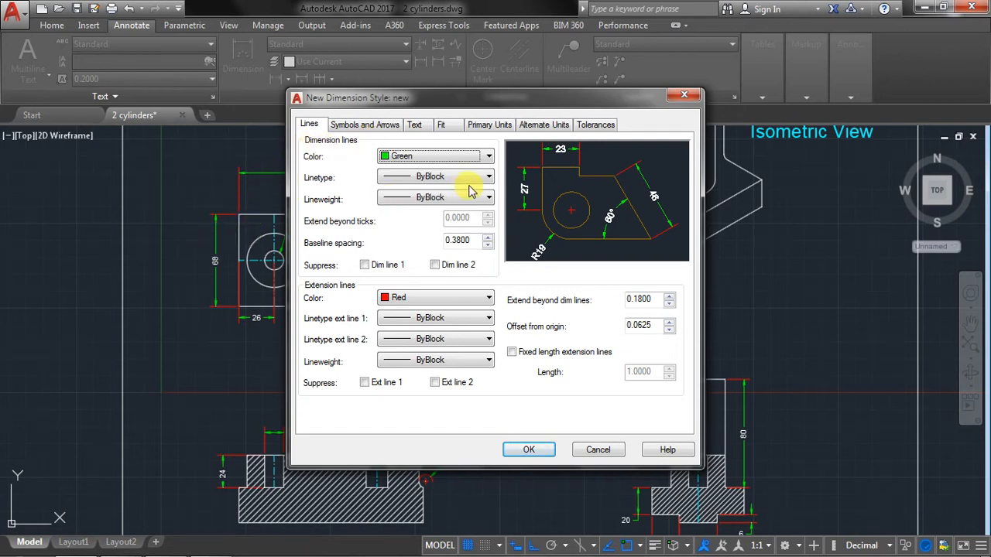
pyautogui.click(406, 156)
pyautogui.click(403, 194)
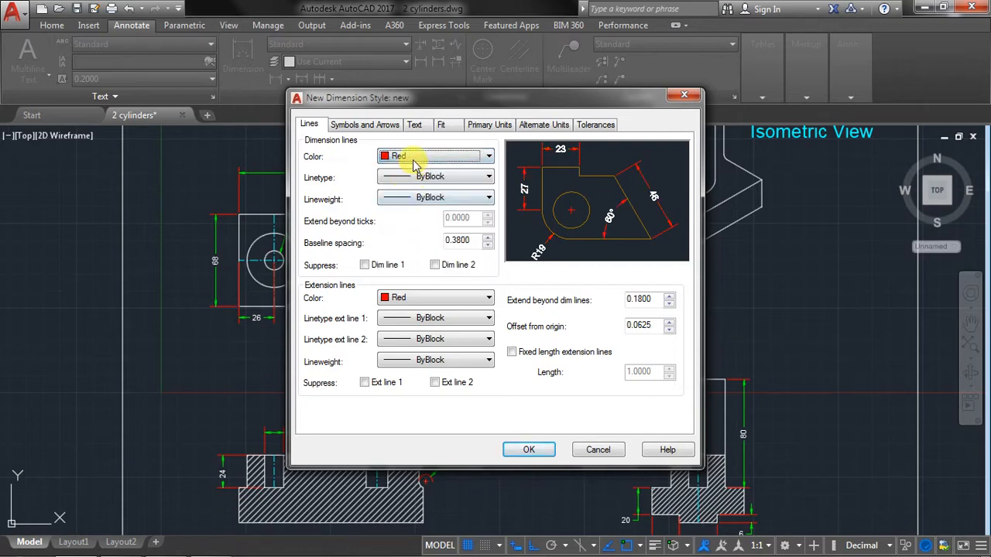
pyautogui.click(407, 156)
pyautogui.click(410, 229)
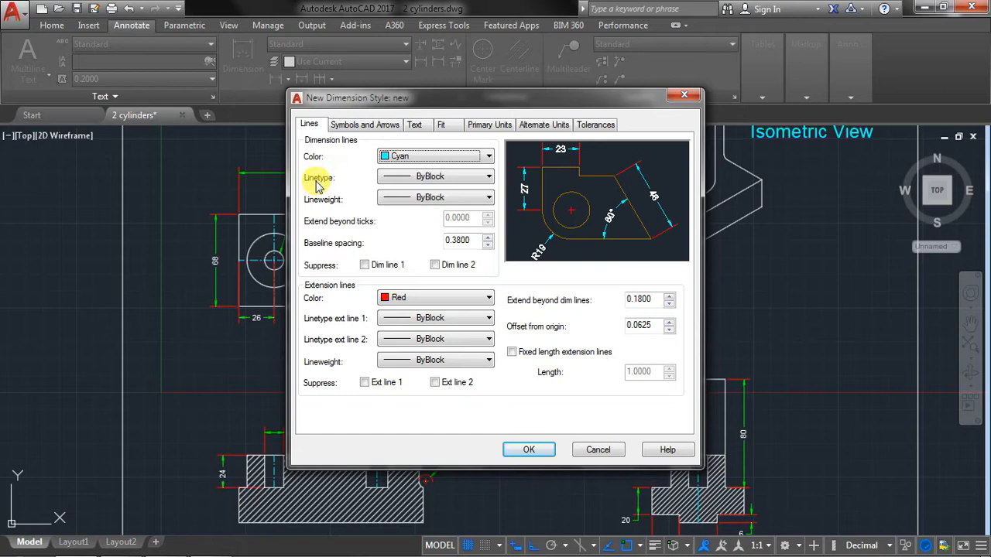
# - Load the ISO dash linetype ACAD_ISO02W100 from acad.lin without assigning it to the dimension lines
pyautogui.click(422, 178)
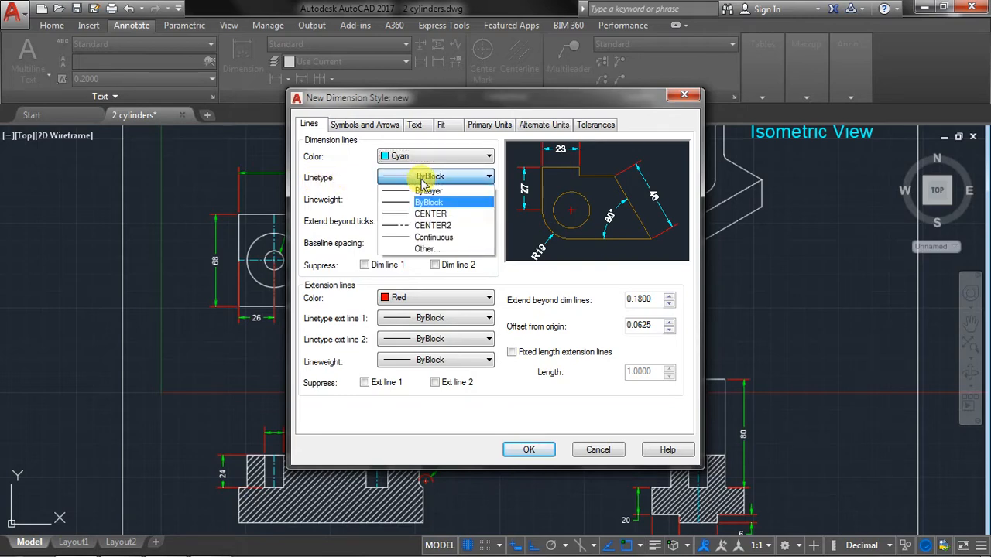
pyautogui.click(428, 249)
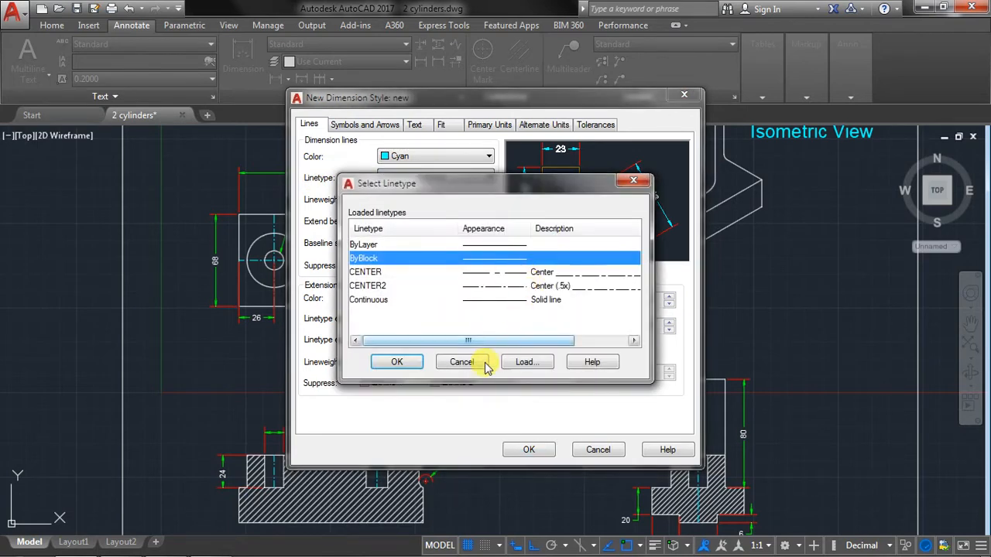
pyautogui.click(517, 364)
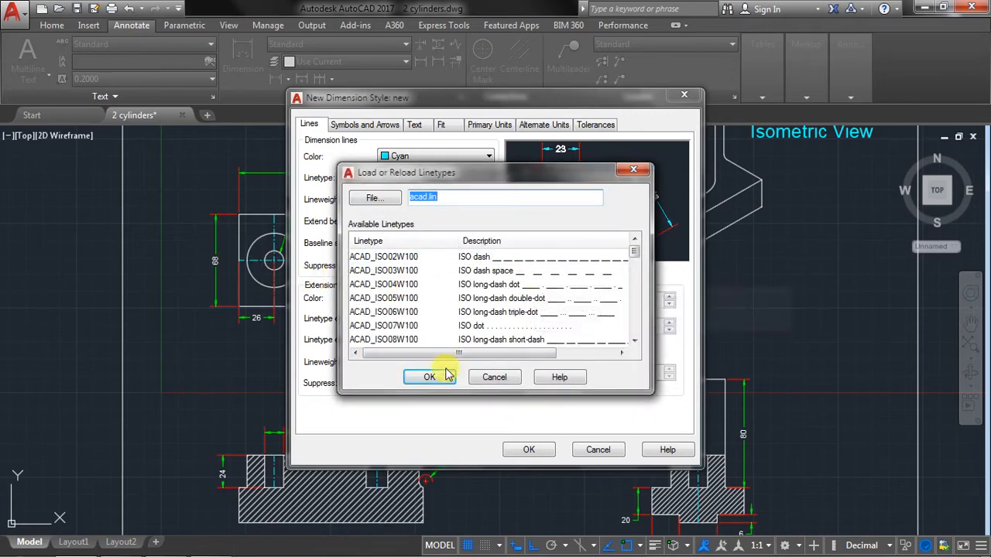
pyautogui.click(387, 256)
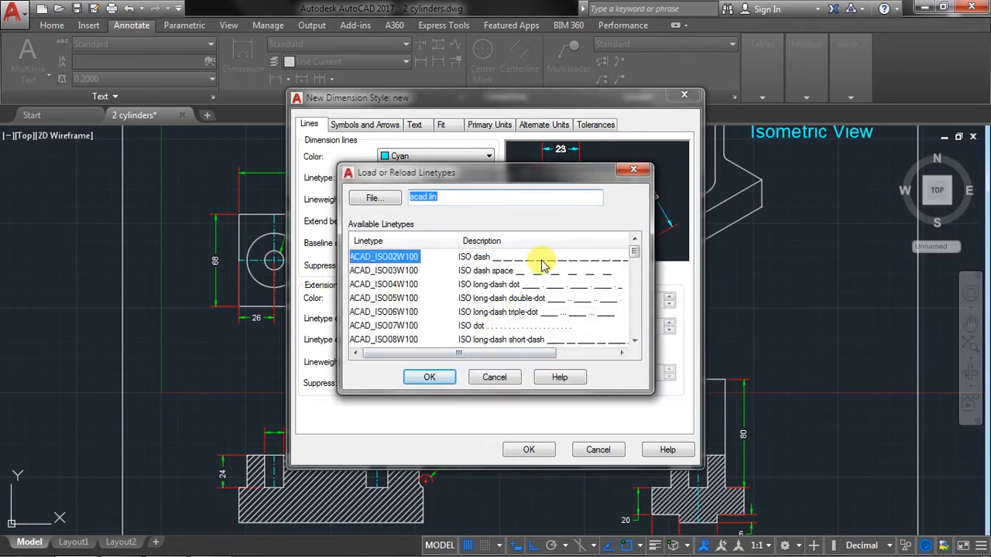
pyautogui.click(447, 385)
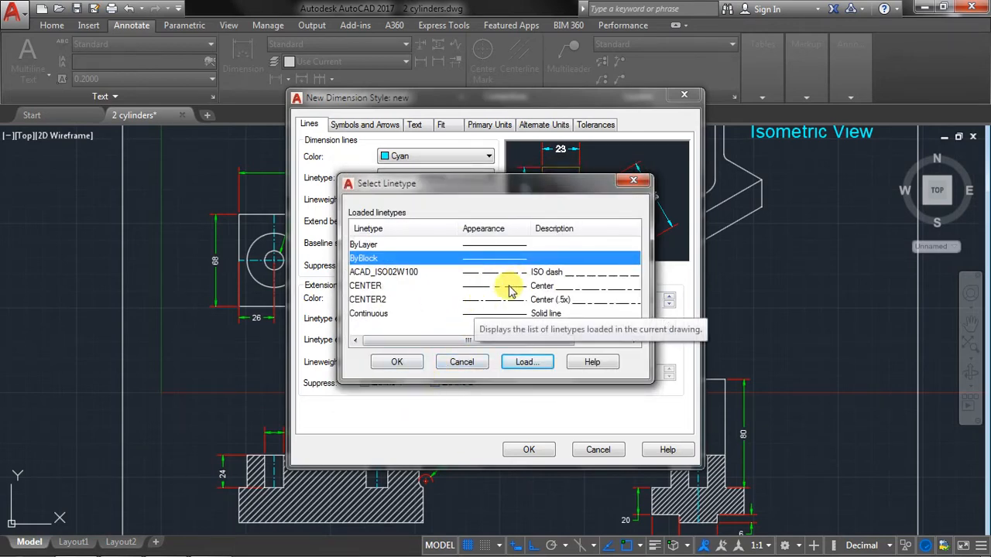
pyautogui.click(454, 363)
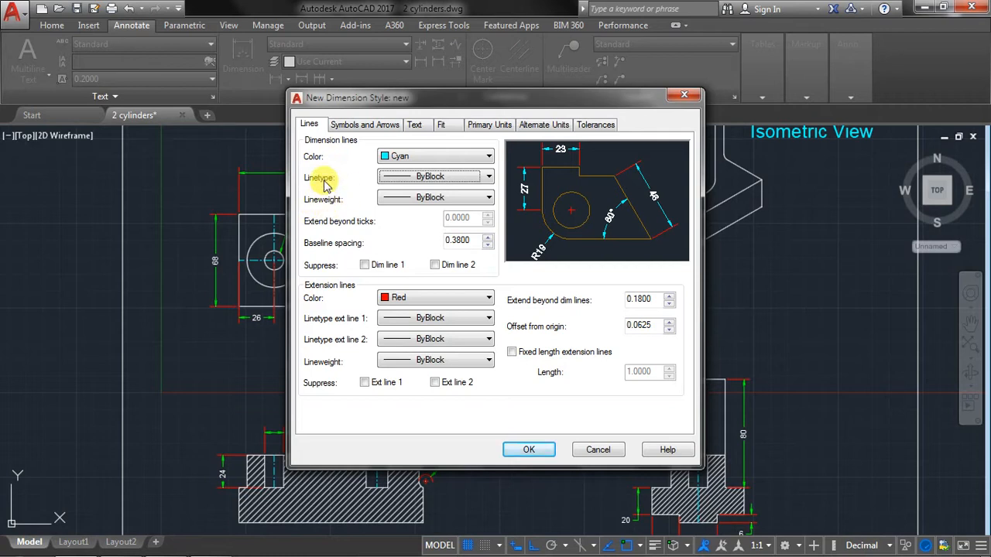
pyautogui.click(403, 179)
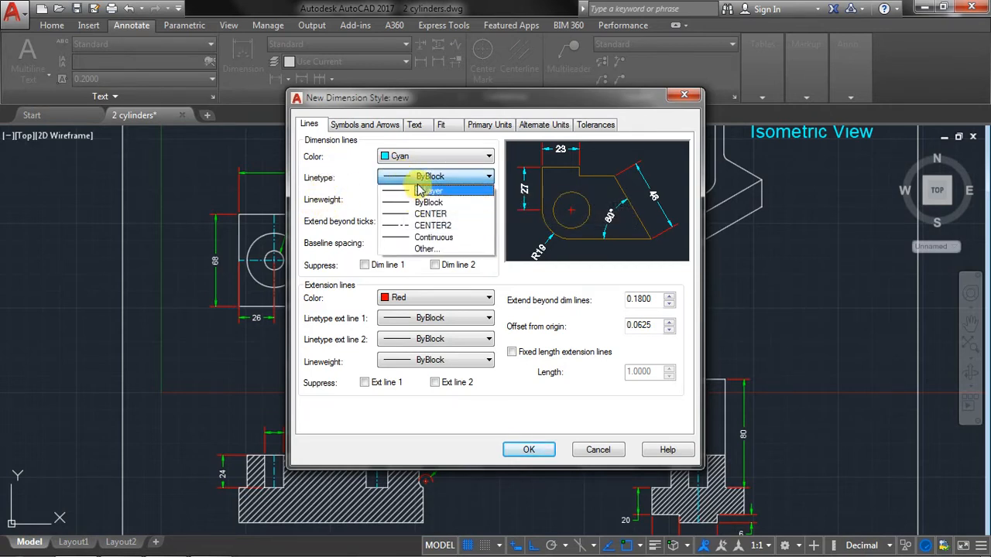
pyautogui.click(417, 179)
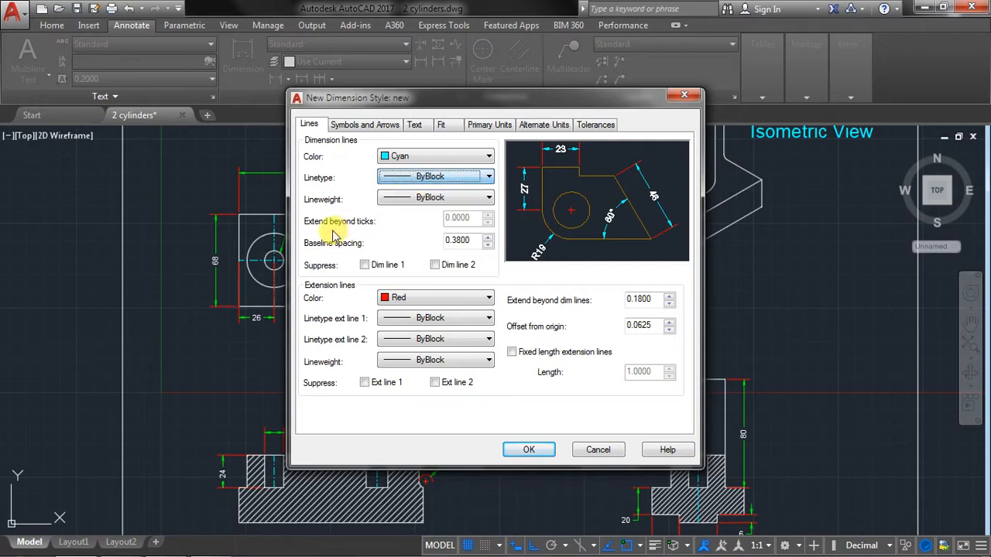
pyautogui.click(411, 198)
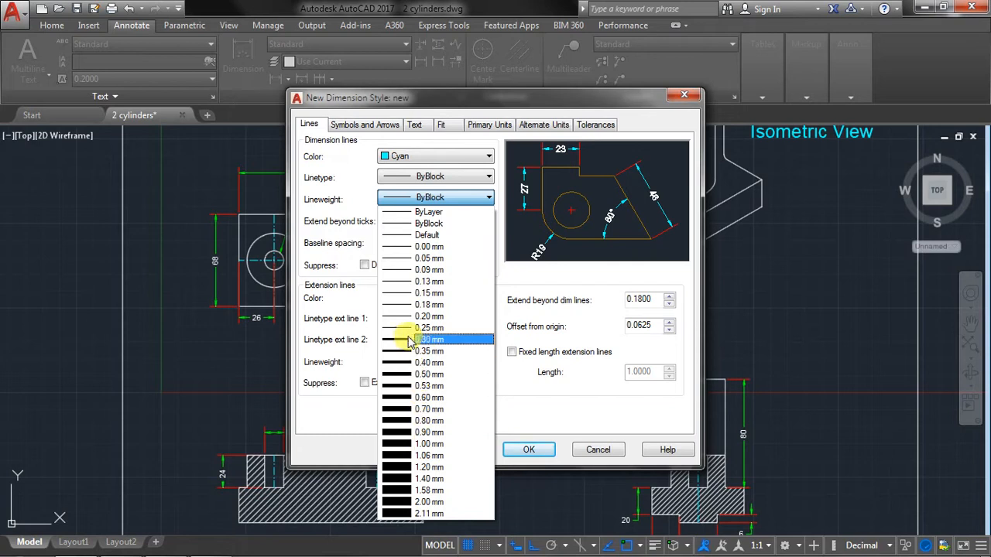
pyautogui.click(418, 203)
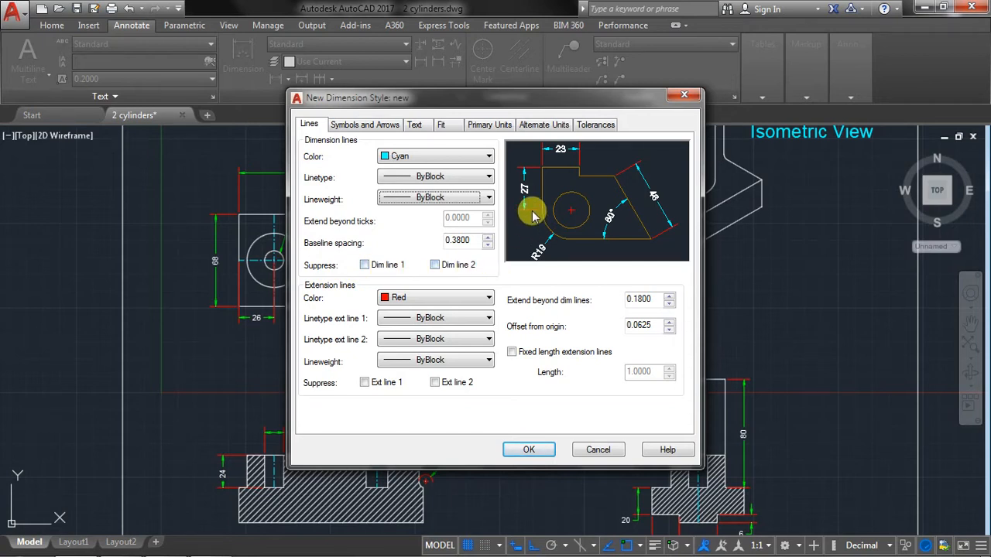
# - Try suppressing dimension line 1 and dimension line 2, and restore both
pyautogui.click(365, 265)
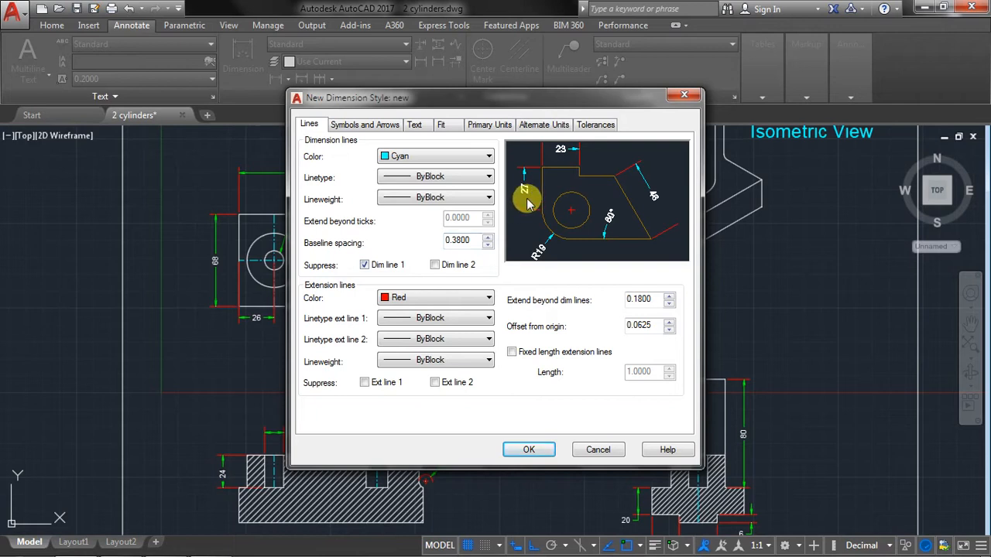
pyautogui.click(435, 265)
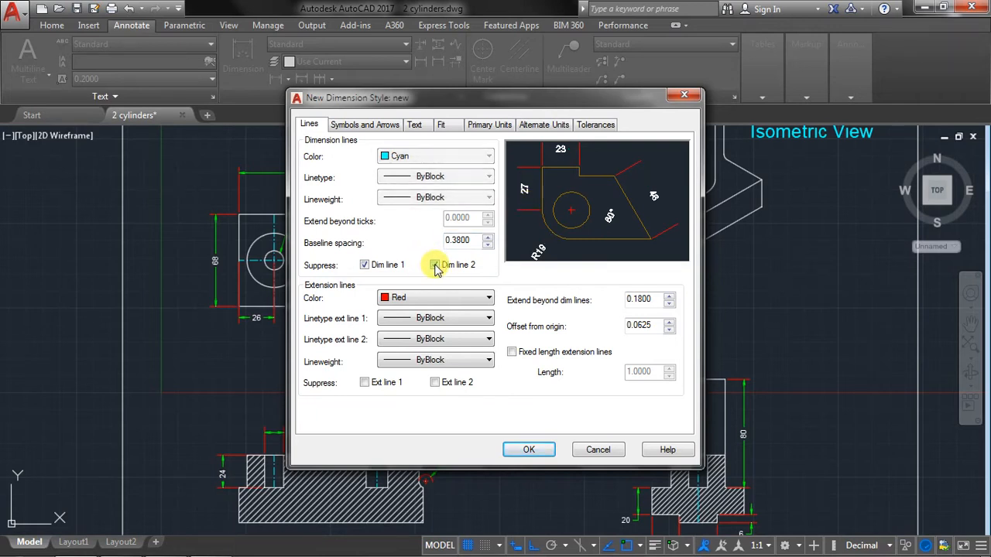
pyautogui.click(435, 265)
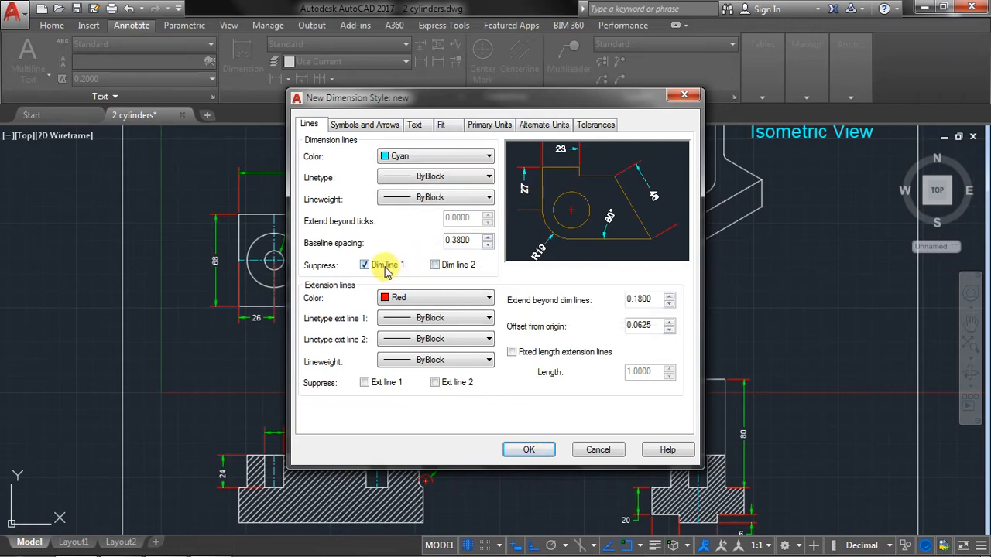
pyautogui.click(385, 268)
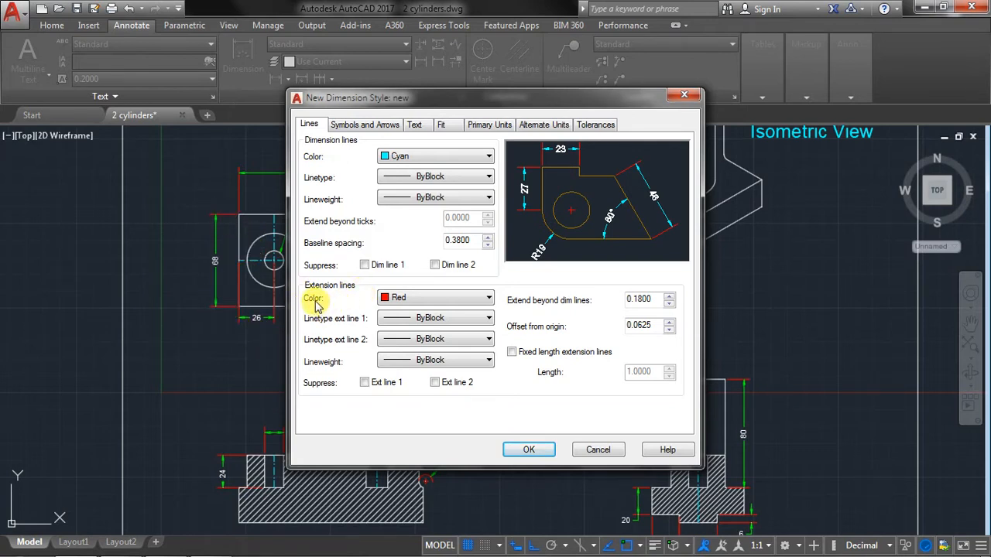
# - Set the extension line color of the new style to Blue, after trying Green
pyautogui.click(387, 297)
pyautogui.click(395, 362)
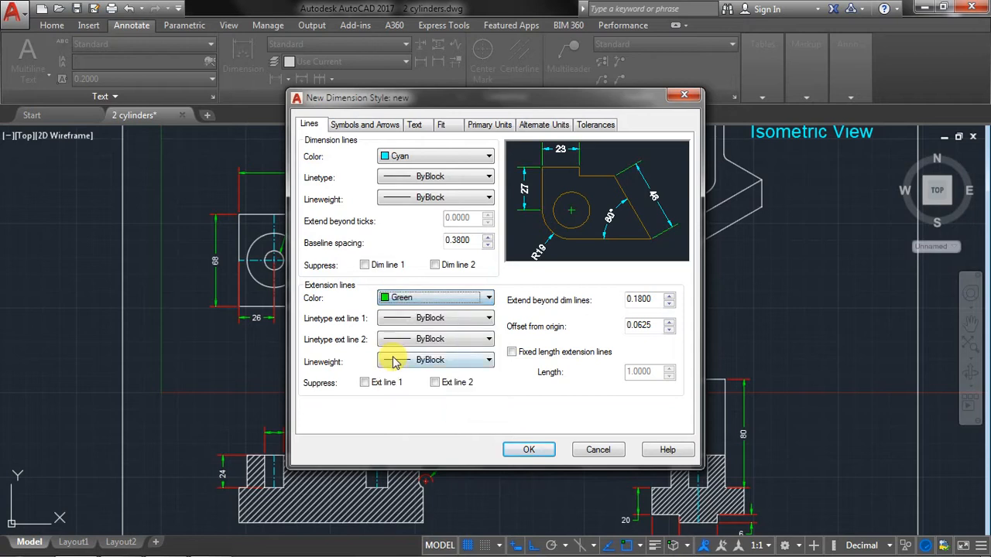
pyautogui.click(422, 298)
pyautogui.click(401, 384)
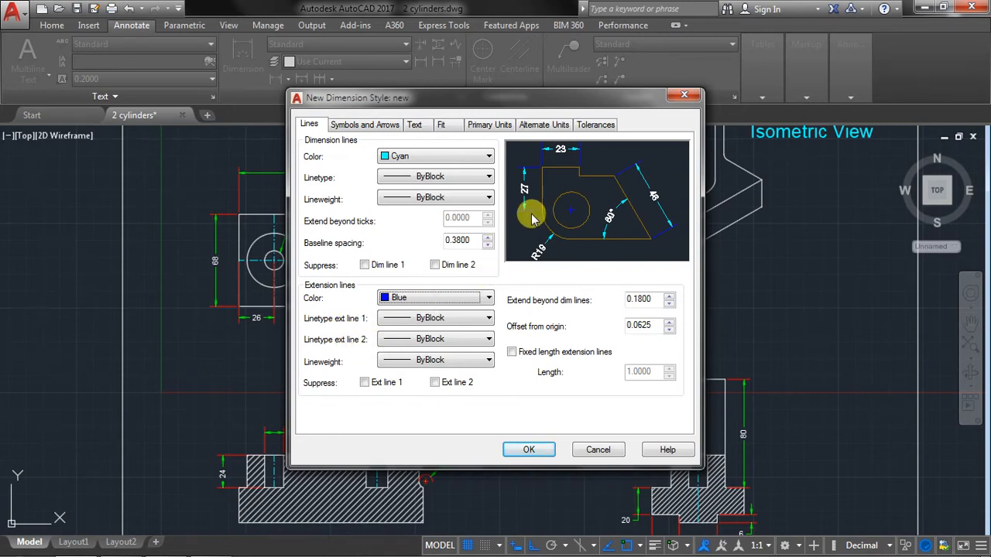
pyautogui.click(430, 320)
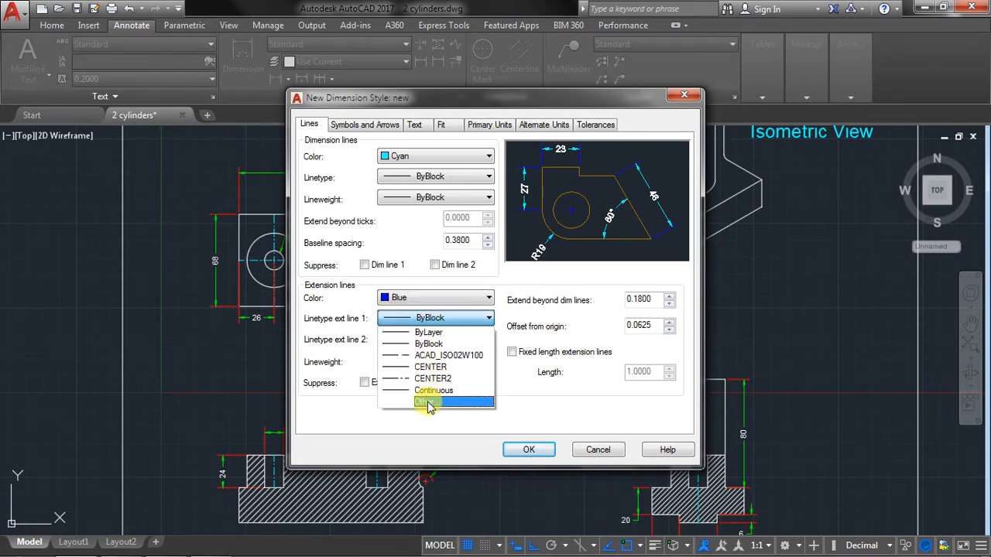
pyautogui.click(520, 390)
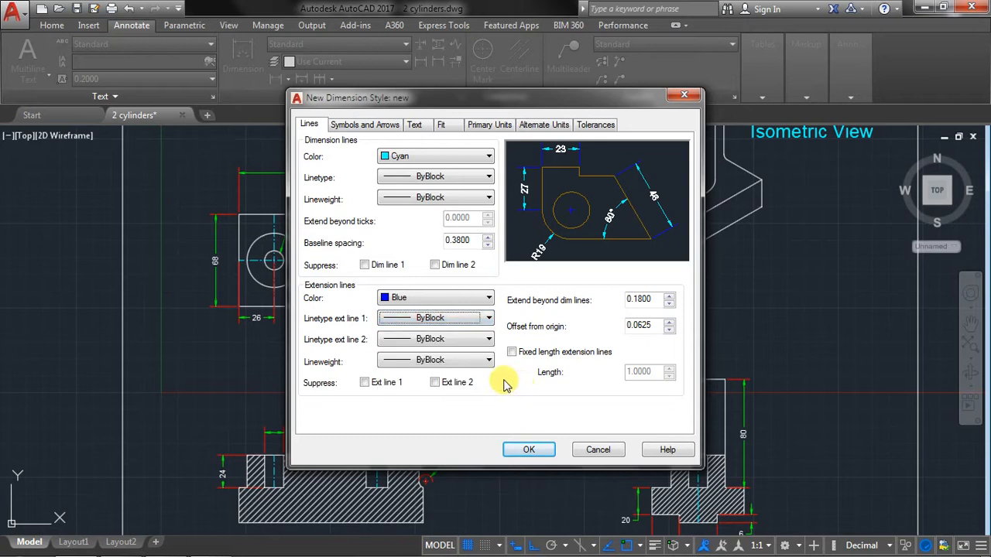
pyautogui.click(406, 364)
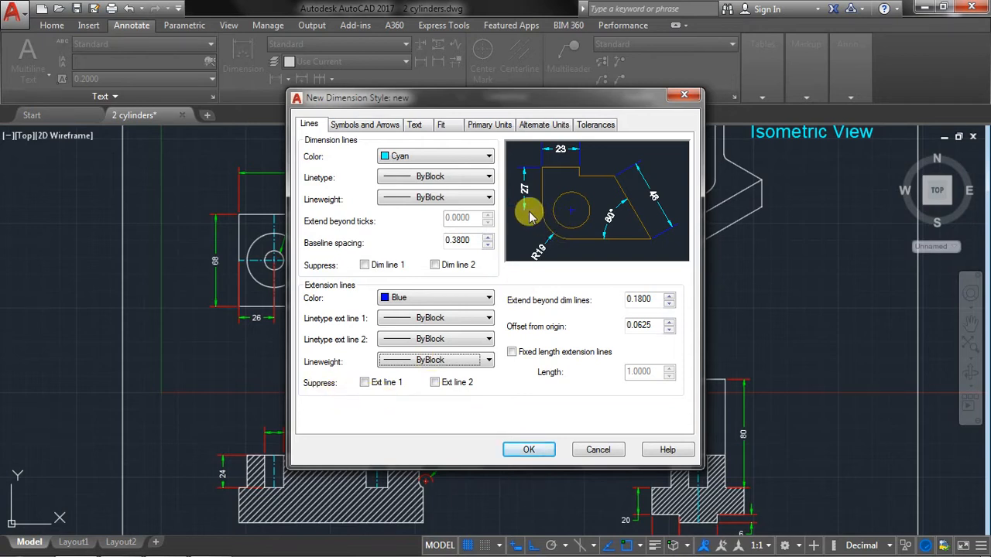
# - Try suppressing extension line 1 and extension line 2, and restore both
pyautogui.click(373, 384)
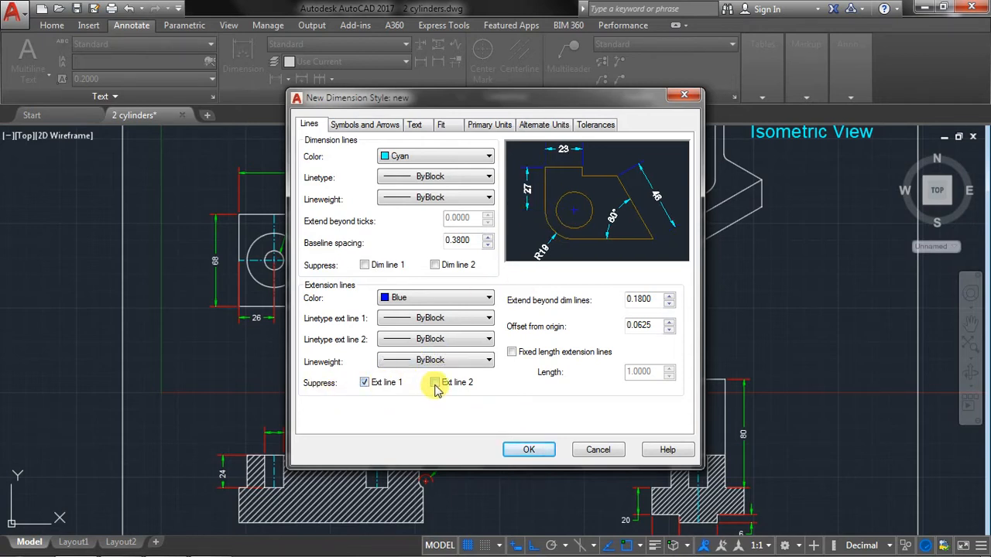
pyautogui.click(435, 385)
pyautogui.click(435, 383)
pyautogui.click(365, 383)
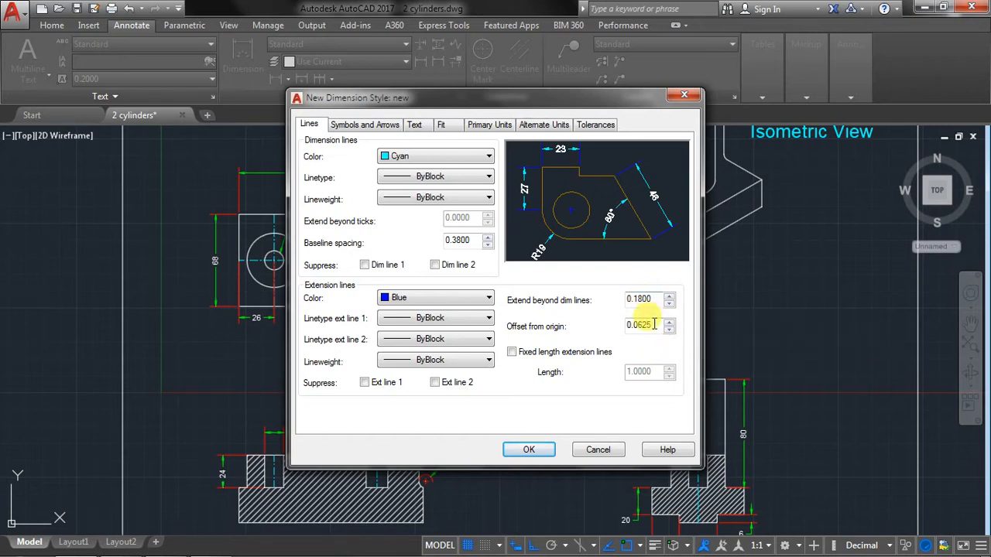
# - Try fixed length extension lines with a length of 1.03 in the new style
pyautogui.moveTo(207, 545)
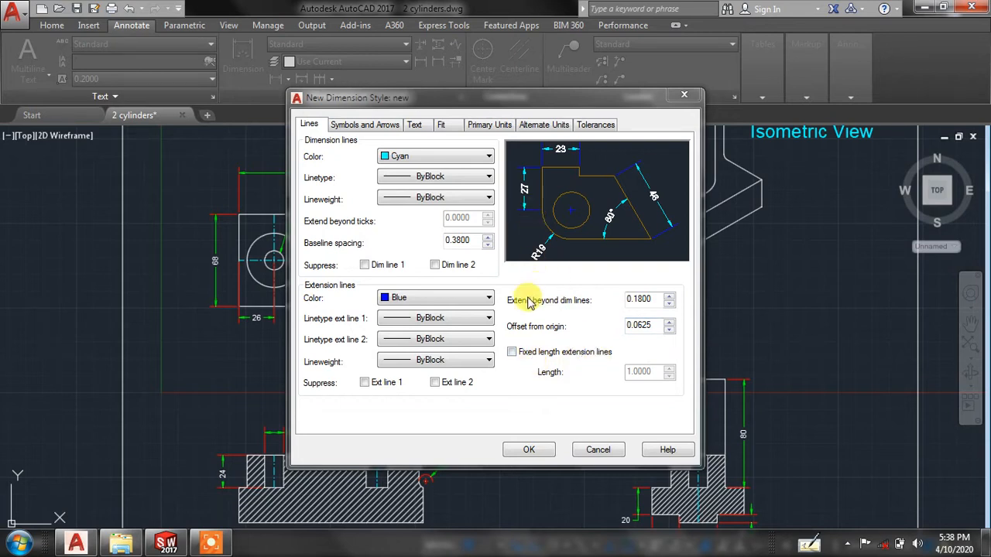
pyautogui.click(511, 353)
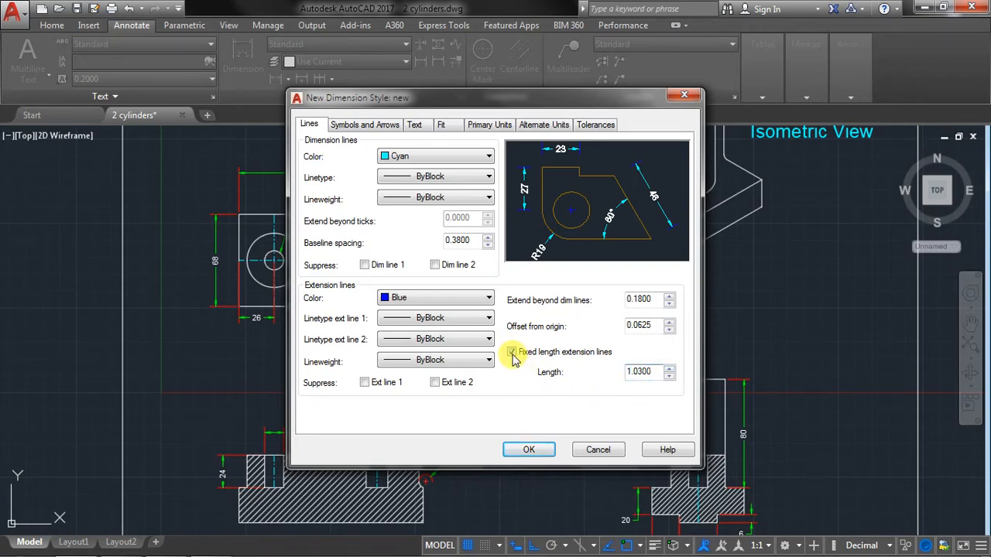
# - Try Architectural tick and Closed blank as the first arrowhead of the new style, and restore Closed filled
pyautogui.click(356, 128)
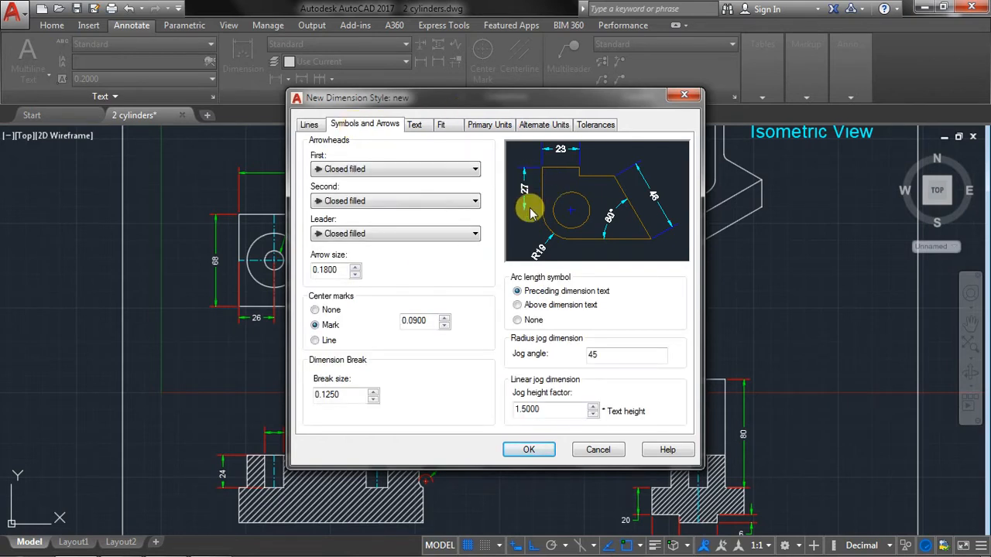
pyautogui.click(325, 167)
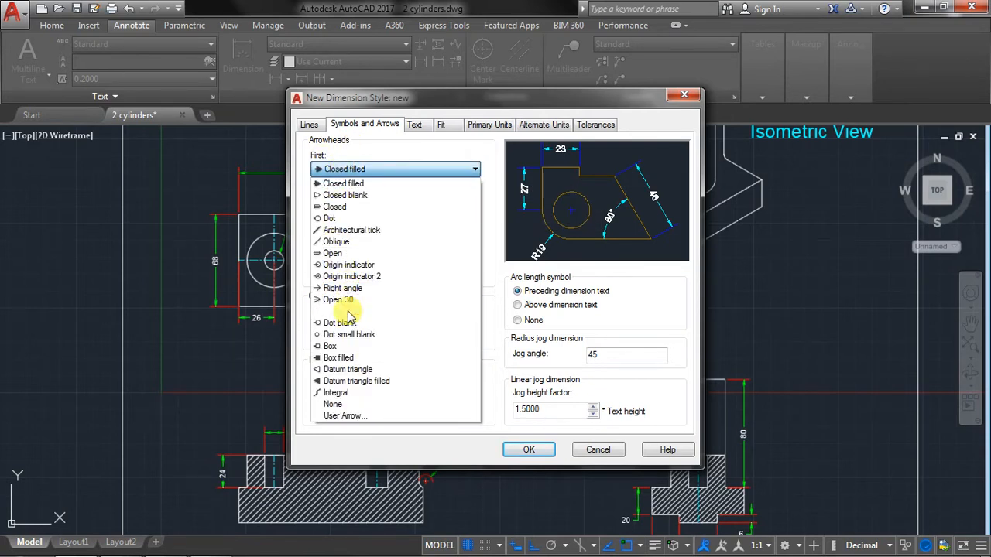
pyautogui.click(337, 232)
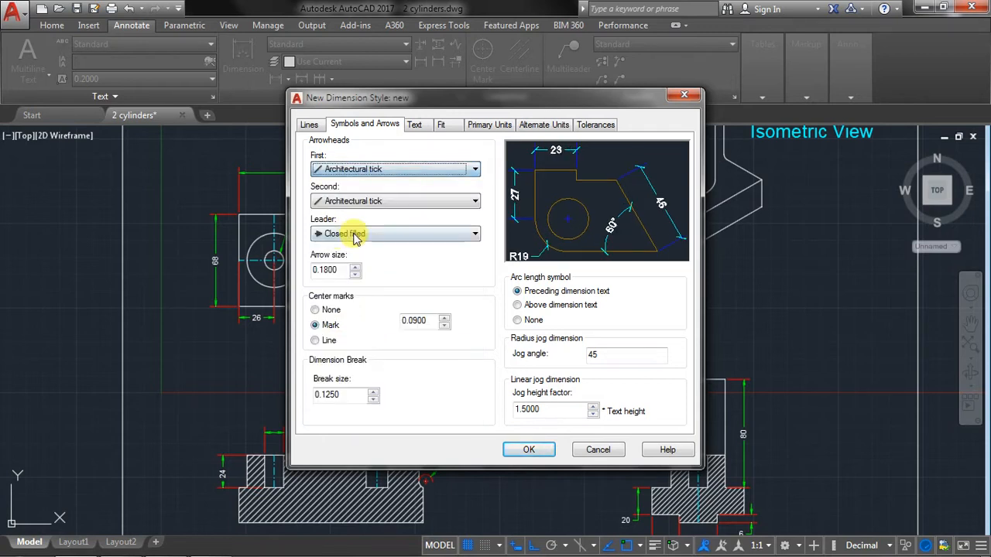
pyautogui.click(365, 172)
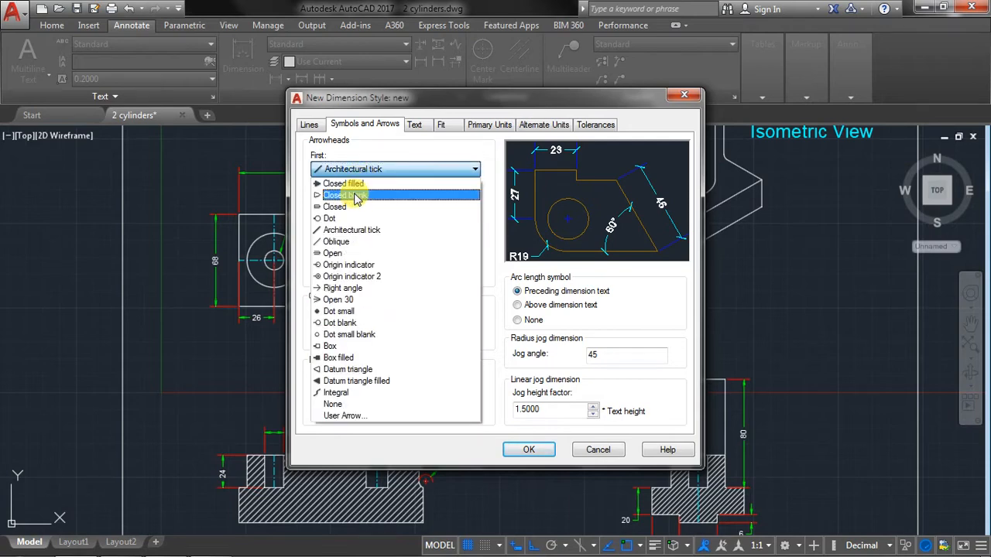
pyautogui.click(354, 194)
pyautogui.click(341, 169)
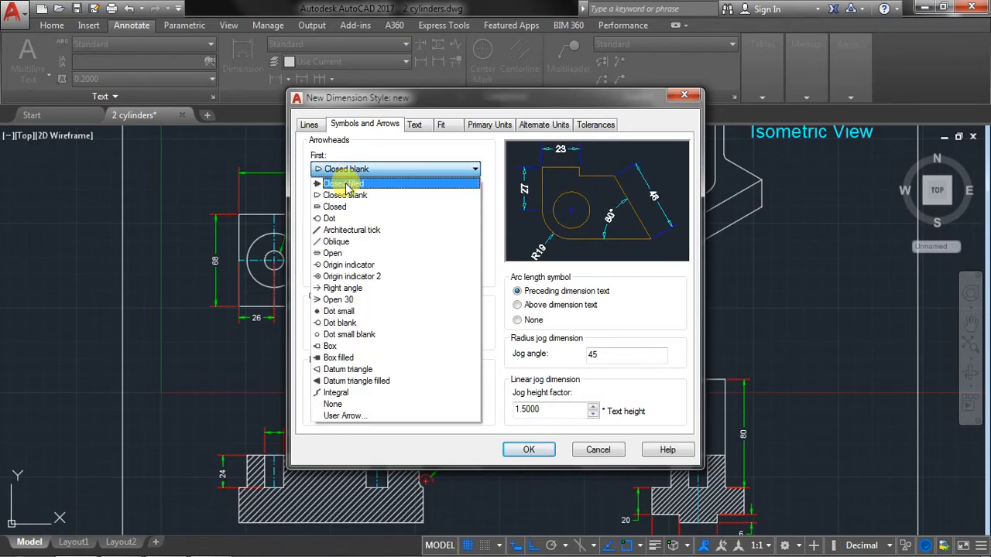
pyautogui.click(344, 181)
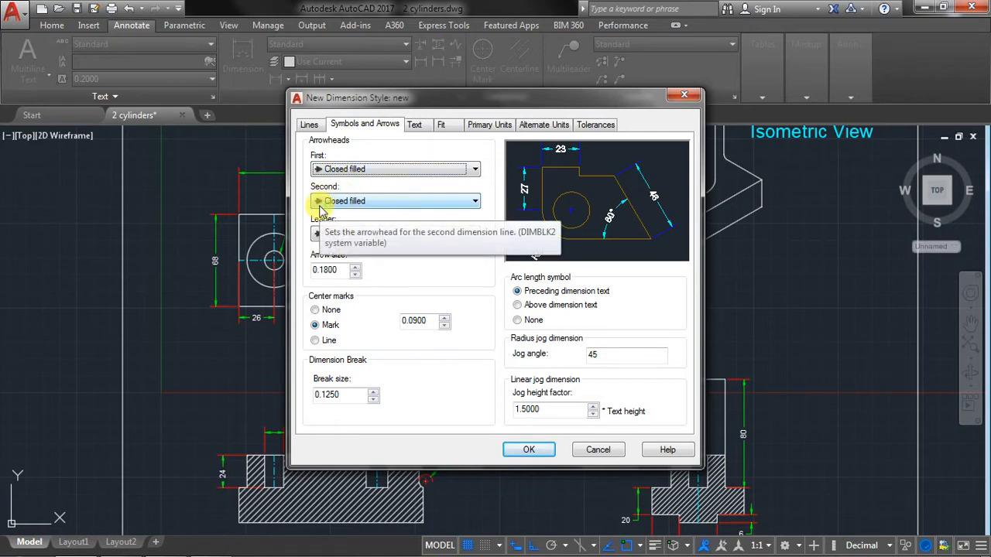
# - Try Dot as the second arrowhead and restore Closed filled, keeping Closed filled for the leader
pyautogui.click(321, 200)
pyautogui.click(329, 250)
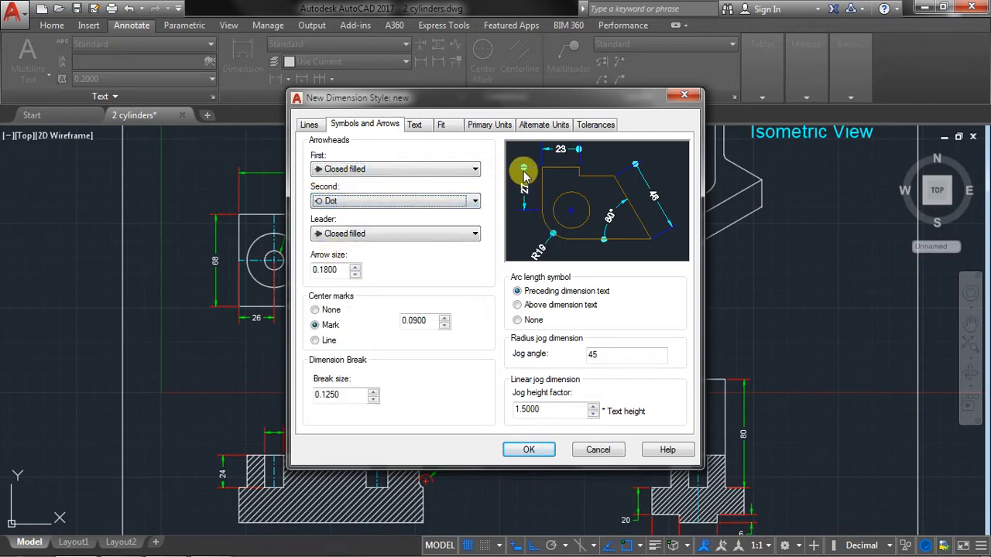
pyautogui.click(356, 201)
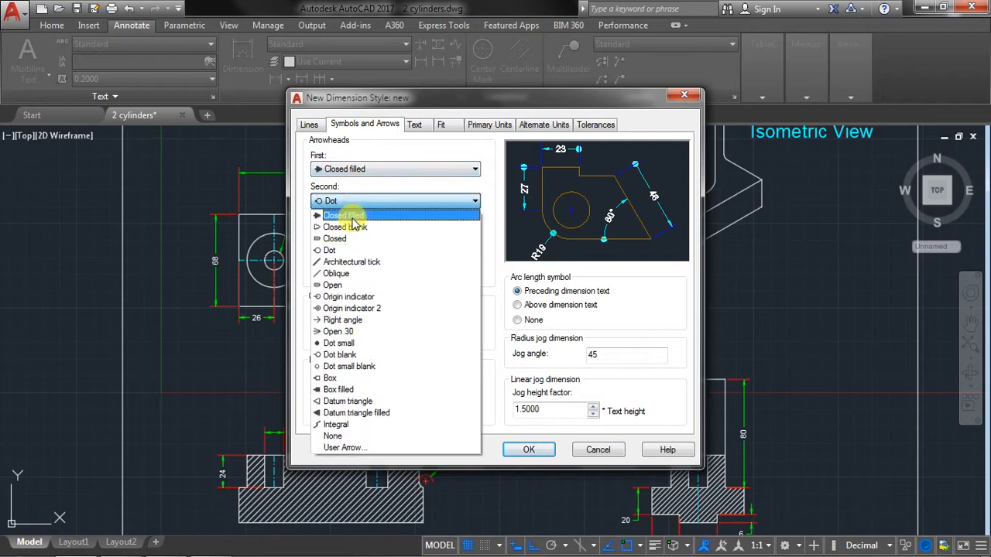
pyautogui.click(352, 216)
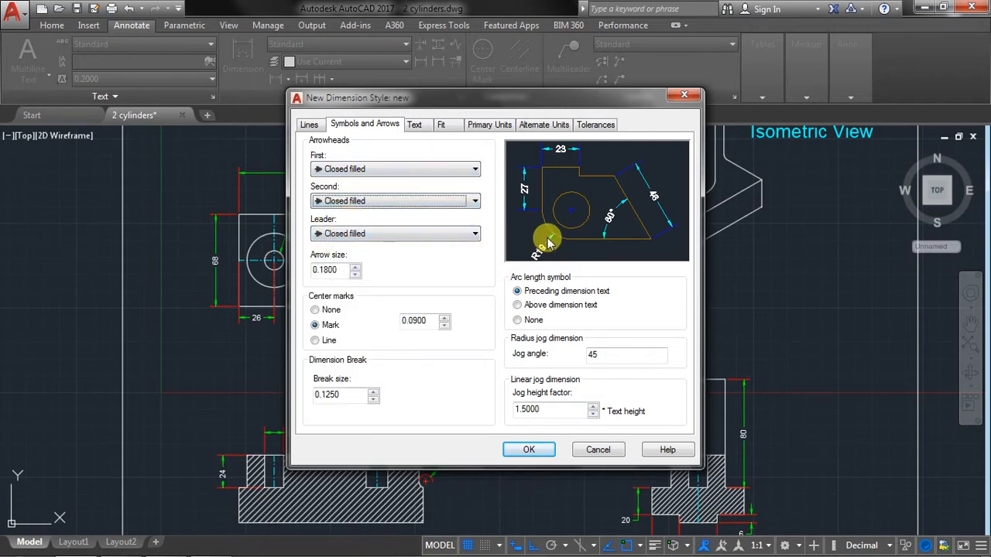
pyautogui.click(398, 233)
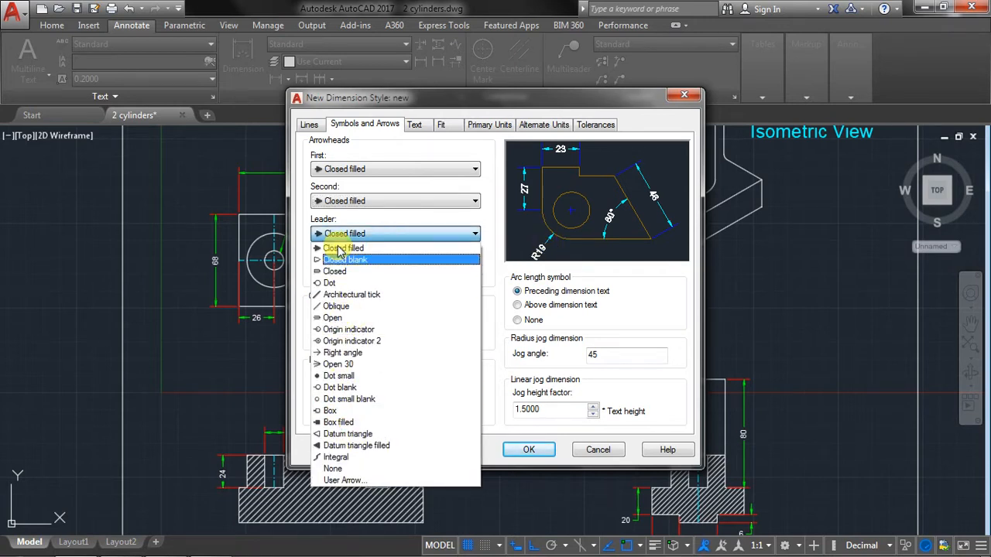
pyautogui.click(338, 248)
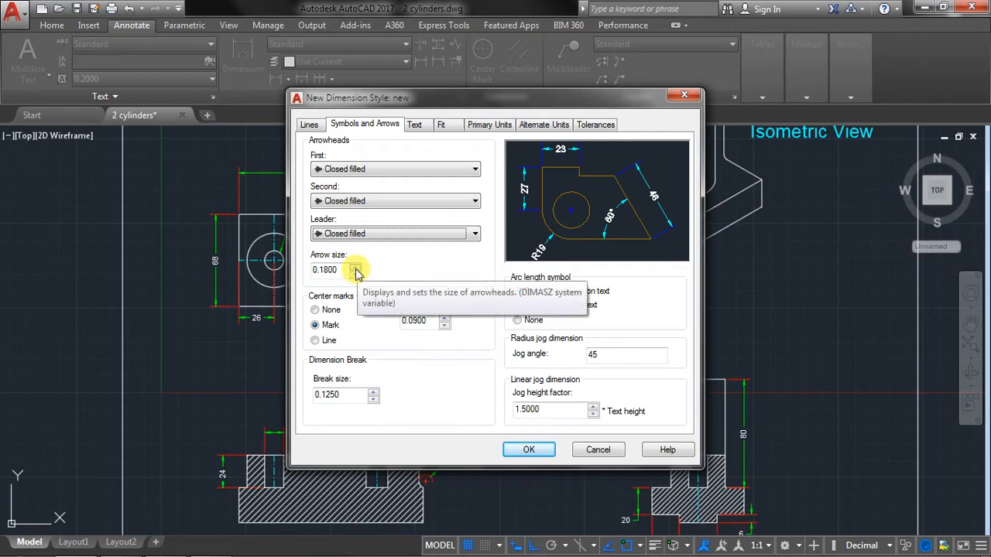
# - Set the arrow size of the new dimension style to 0.1920
pyautogui.click(355, 267)
pyautogui.click(355, 267)
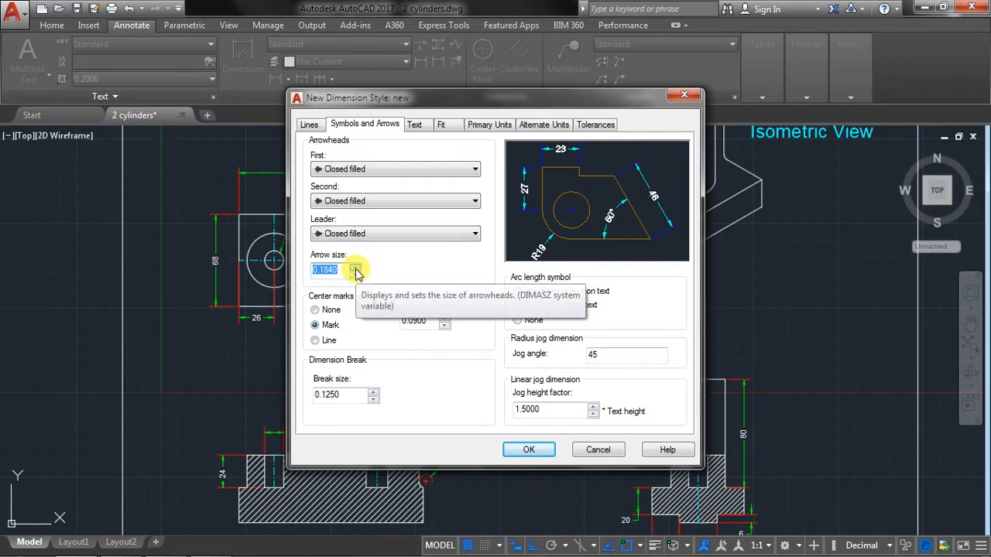
pyautogui.click(355, 267)
pyautogui.click(355, 267)
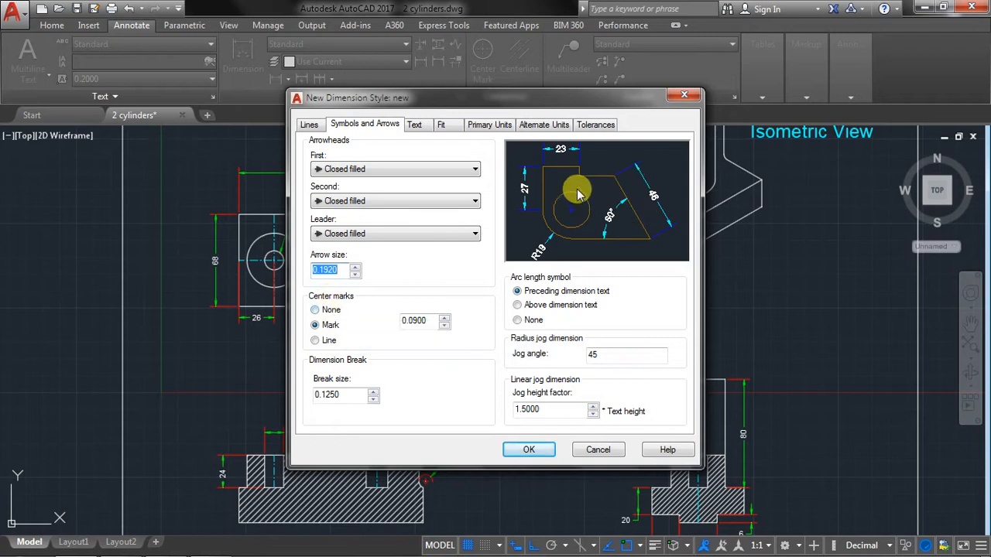
# - Try setting the center marks to None, and restore Mark
pyautogui.click(315, 310)
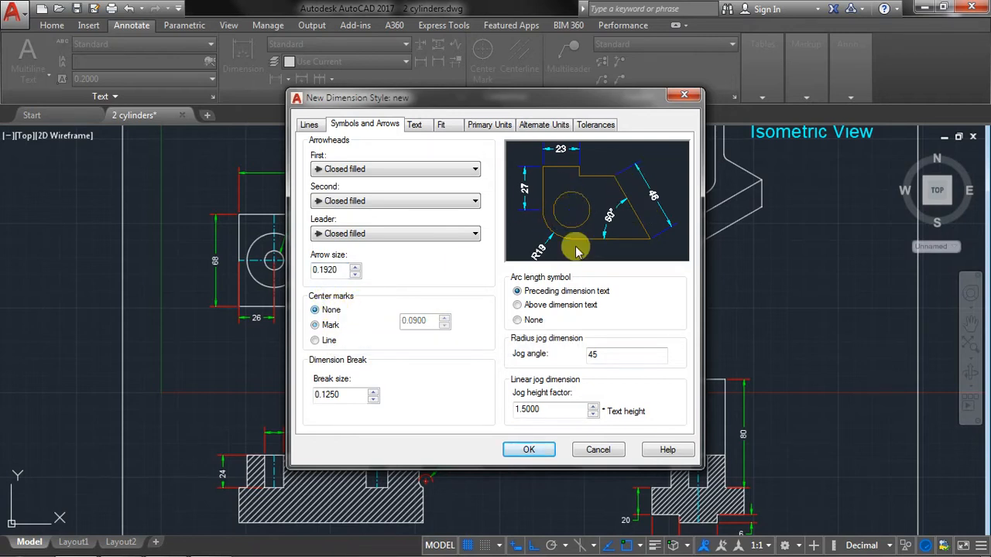
pyautogui.click(317, 325)
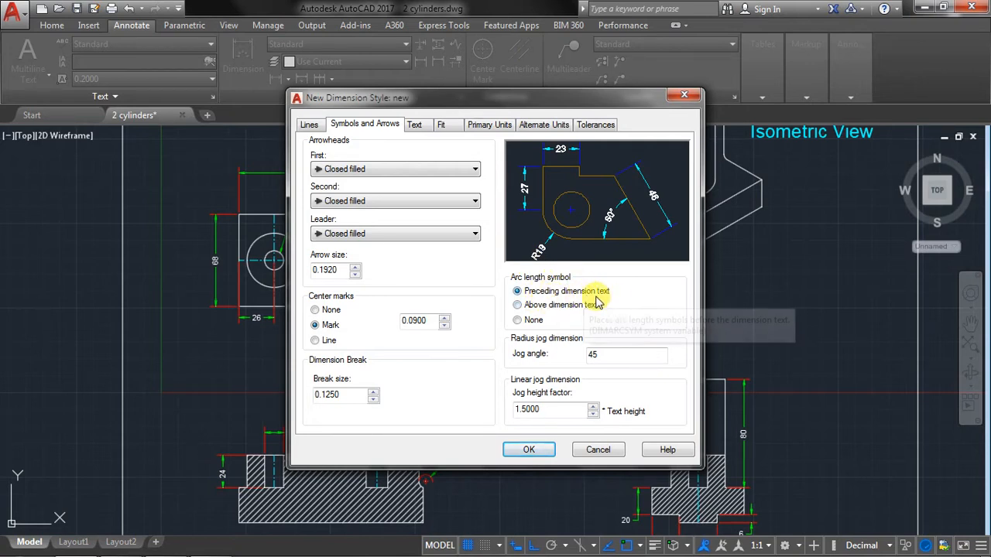
pyautogui.click(532, 324)
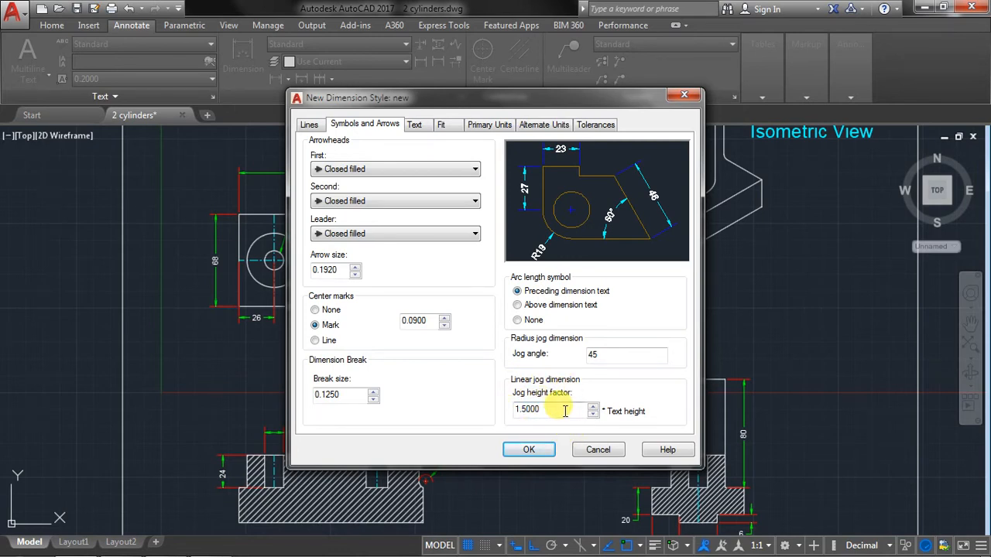
# - Set the font of the Standard text style to Arial CYR, after trying Arial Greek, Bauhaus 93 and Broadway
pyautogui.click(415, 126)
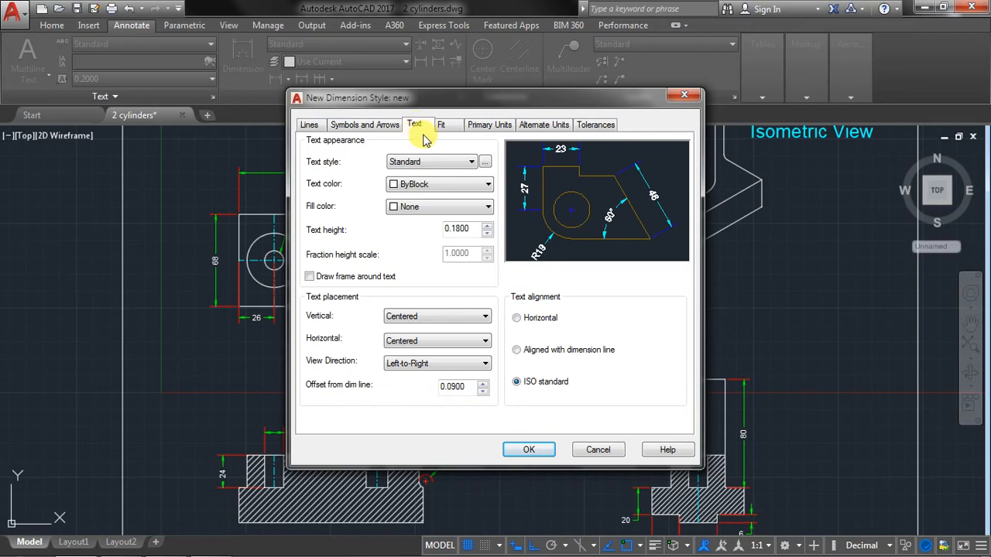
pyautogui.click(469, 164)
pyautogui.click(471, 163)
pyautogui.click(485, 161)
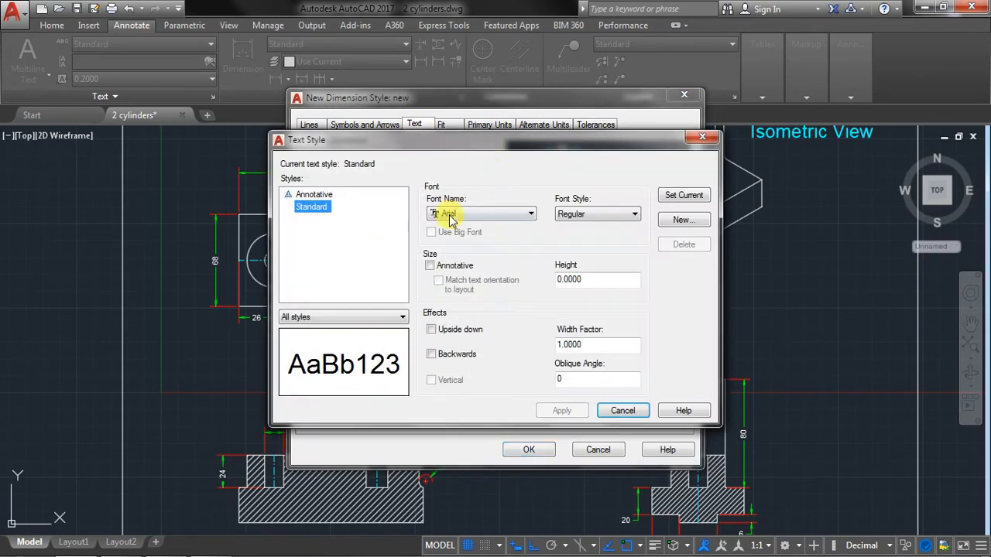
pyautogui.click(497, 219)
pyautogui.click(518, 277)
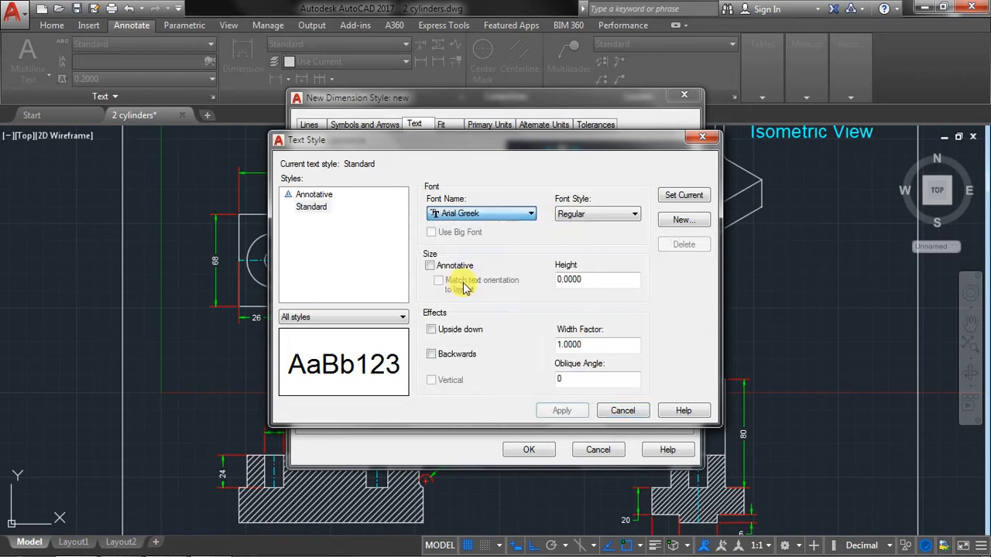
pyautogui.click(491, 215)
pyautogui.click(461, 328)
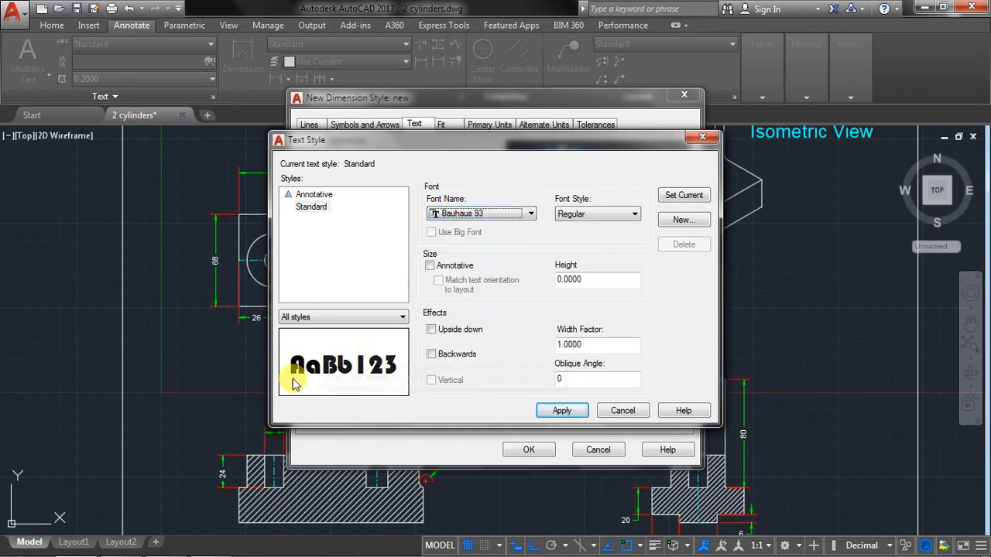
pyautogui.click(482, 216)
pyautogui.click(472, 389)
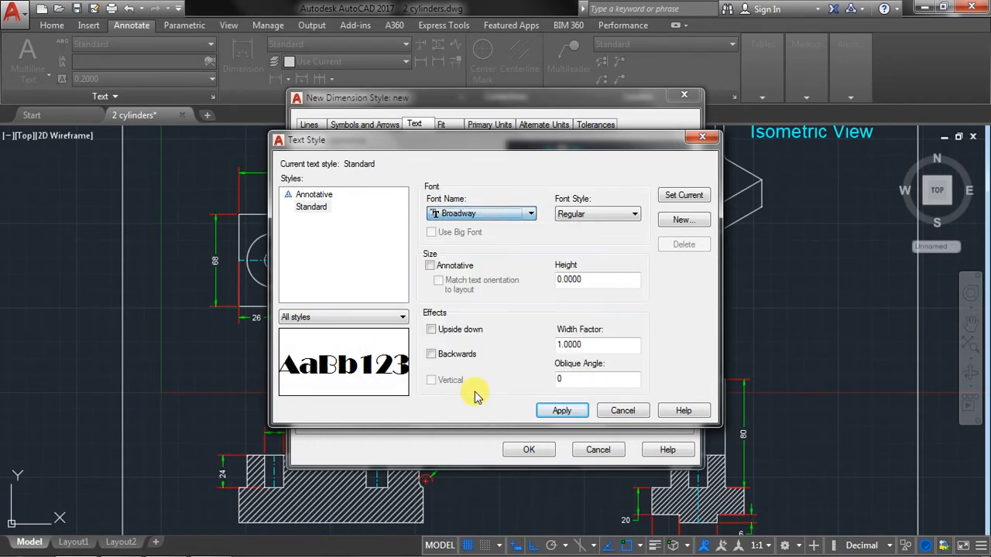
pyautogui.click(463, 215)
pyautogui.scroll(10, 469, 254)
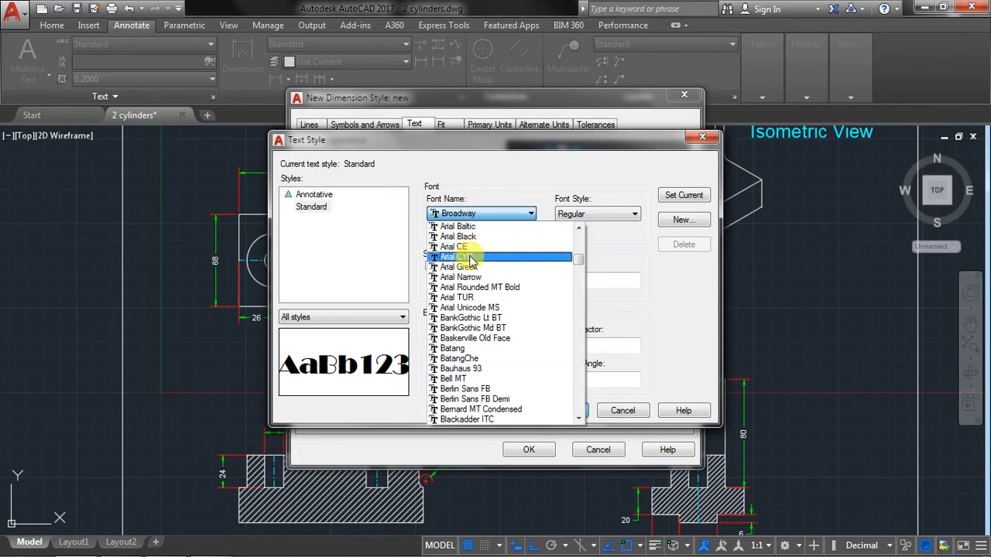
pyautogui.click(469, 256)
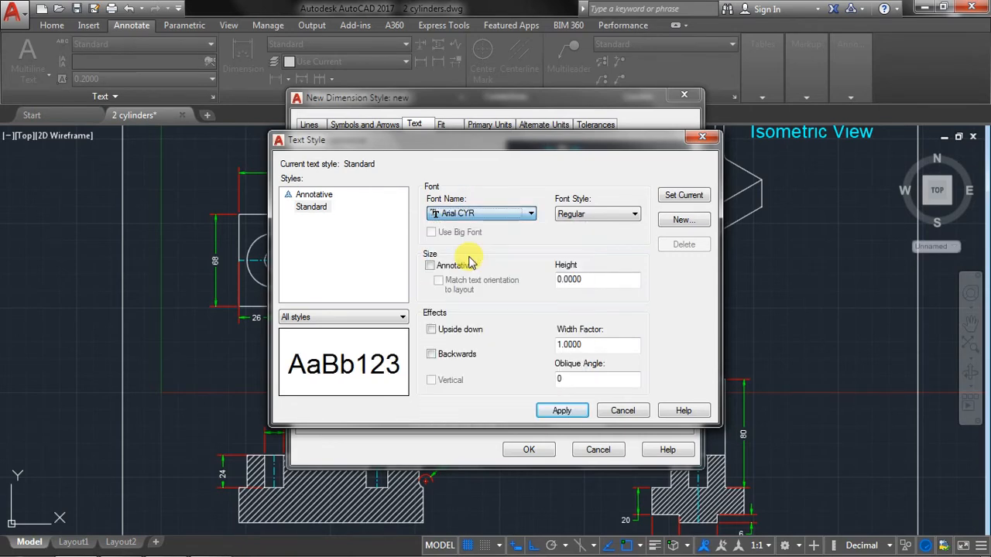
# - Set the font style of the Standard text style to Italic, after trying Bold Italic
pyautogui.click(592, 223)
pyautogui.click(578, 244)
pyautogui.click(583, 221)
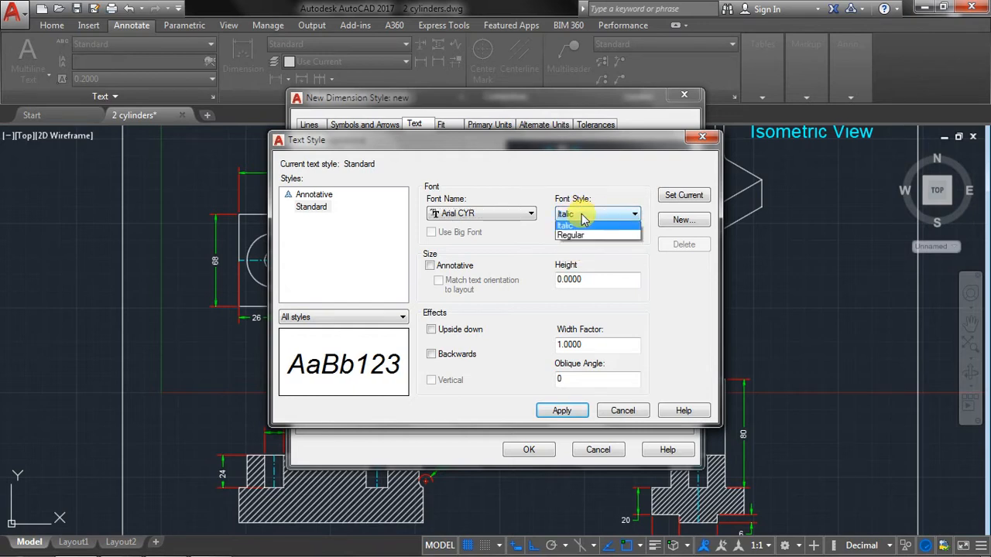
pyautogui.click(576, 237)
pyautogui.click(580, 215)
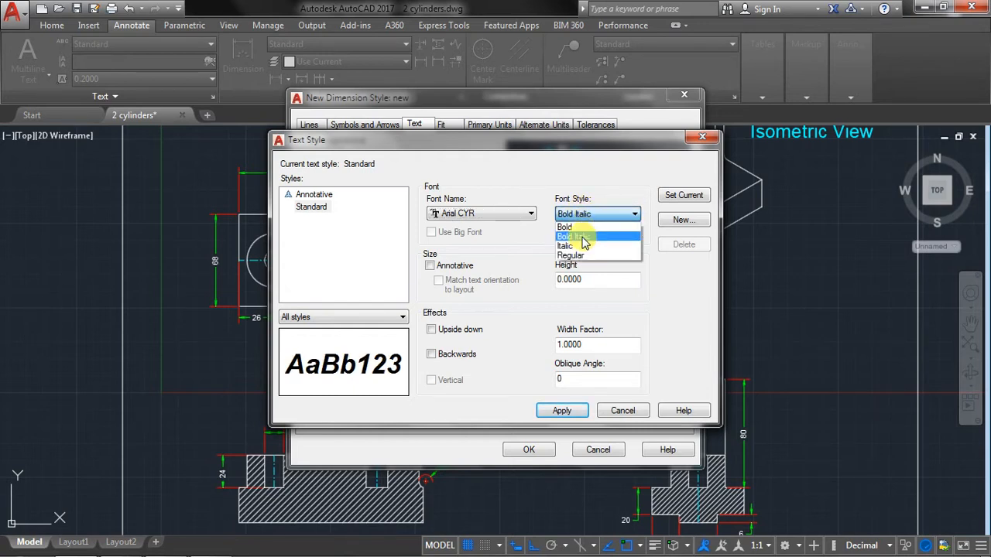
pyautogui.click(582, 246)
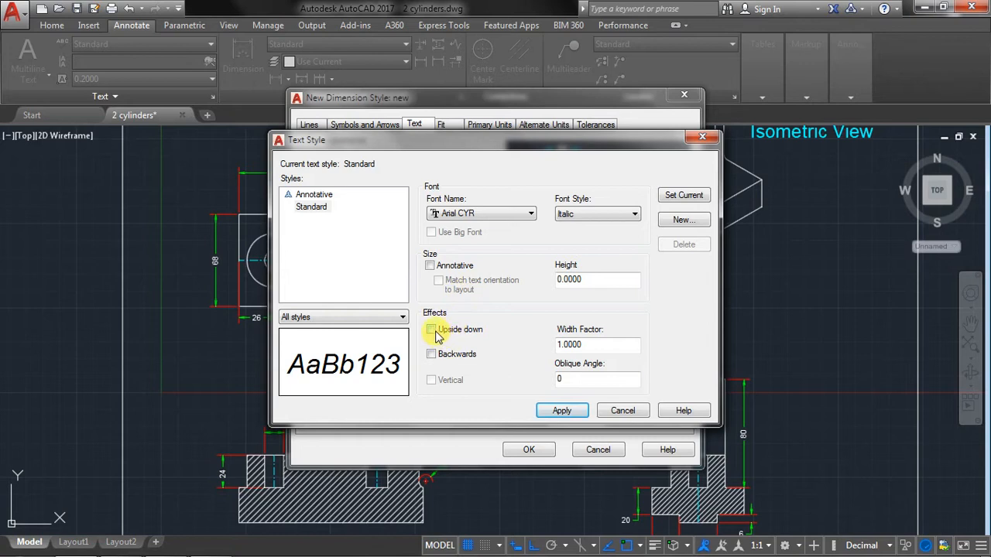
# - Try the Upside down and Backwards effects on the Standard text style, and clear both
pyautogui.click(434, 333)
pyautogui.click(433, 358)
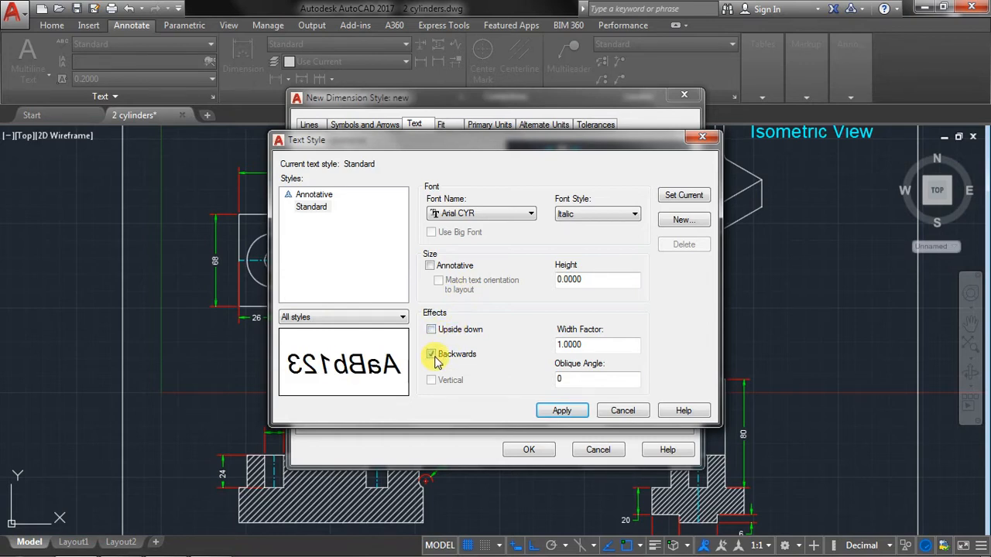
pyautogui.click(434, 357)
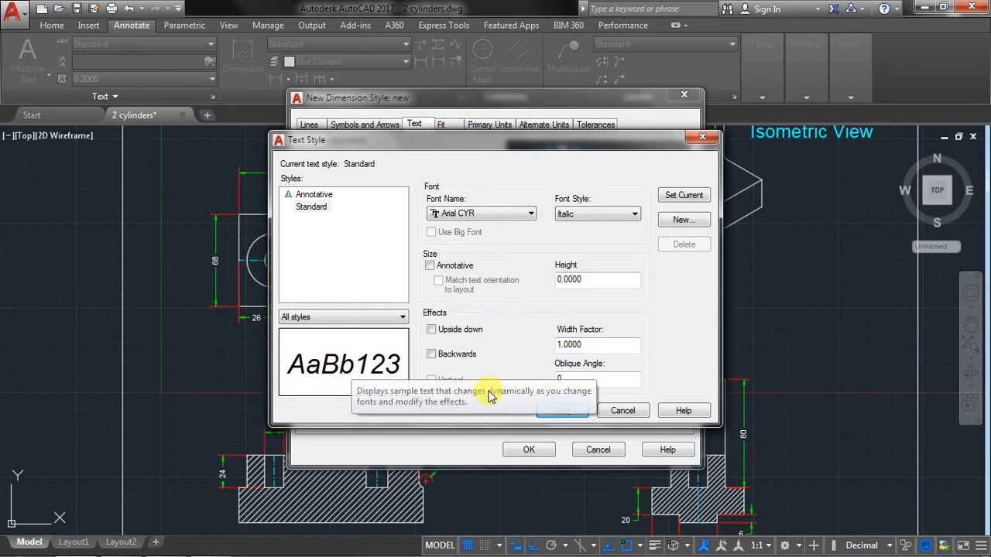
# - Set the oblique angle to 15, make the text style current with its changes saved, and return to the dimension style settings
pyautogui.write('15')
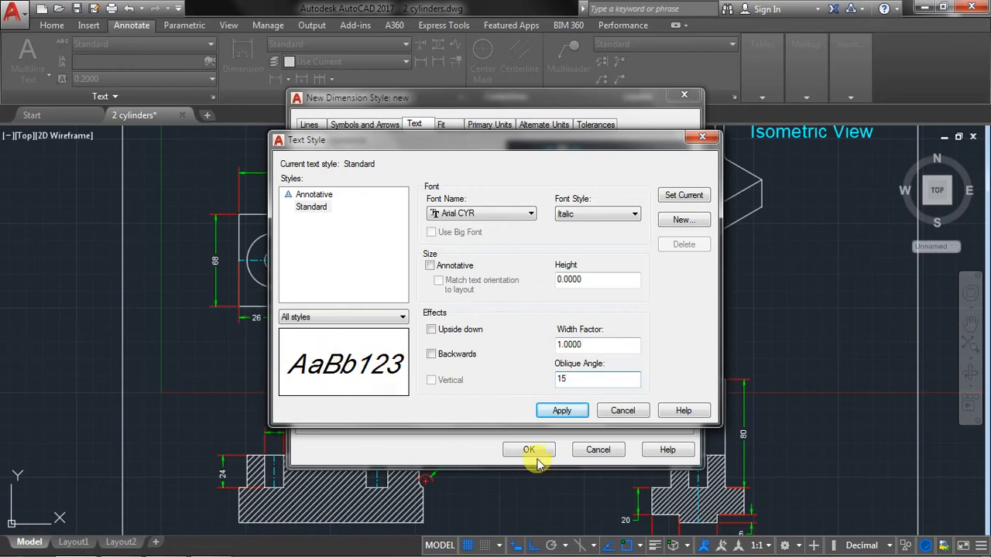
pyautogui.click(683, 196)
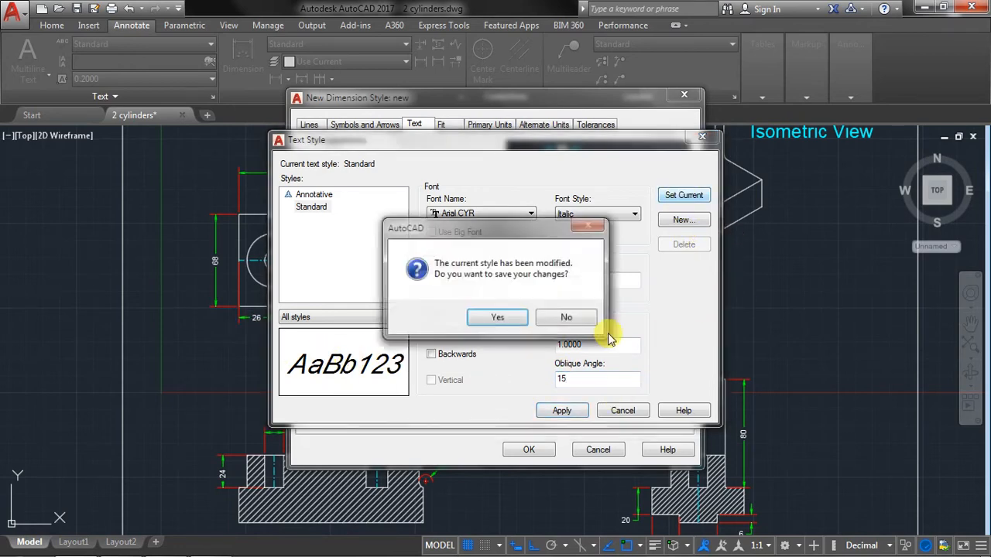
pyautogui.click(504, 317)
pyautogui.click(621, 411)
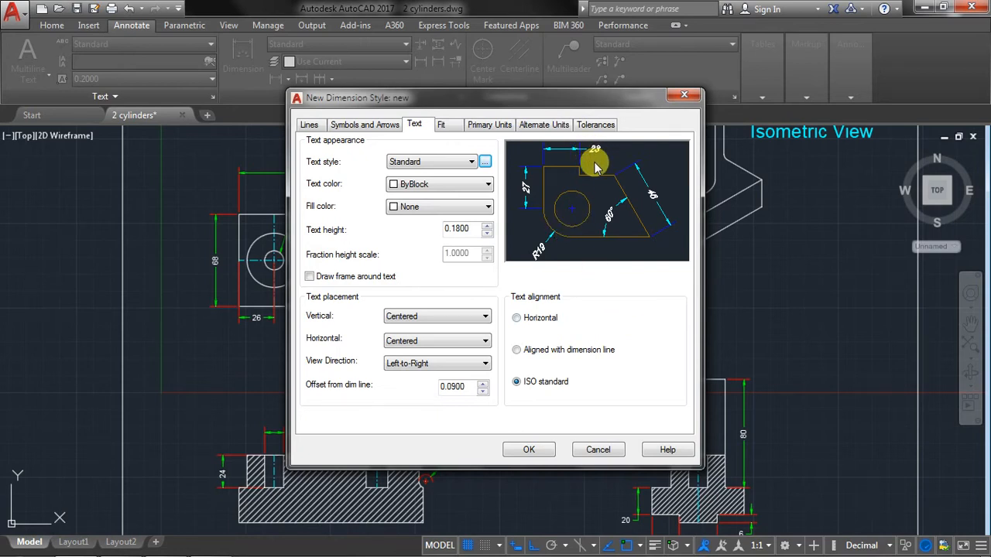
# - Set the text color of the new dimension style to Magenta, after trying Green
pyautogui.click(396, 185)
pyautogui.click(409, 245)
pyautogui.click(453, 186)
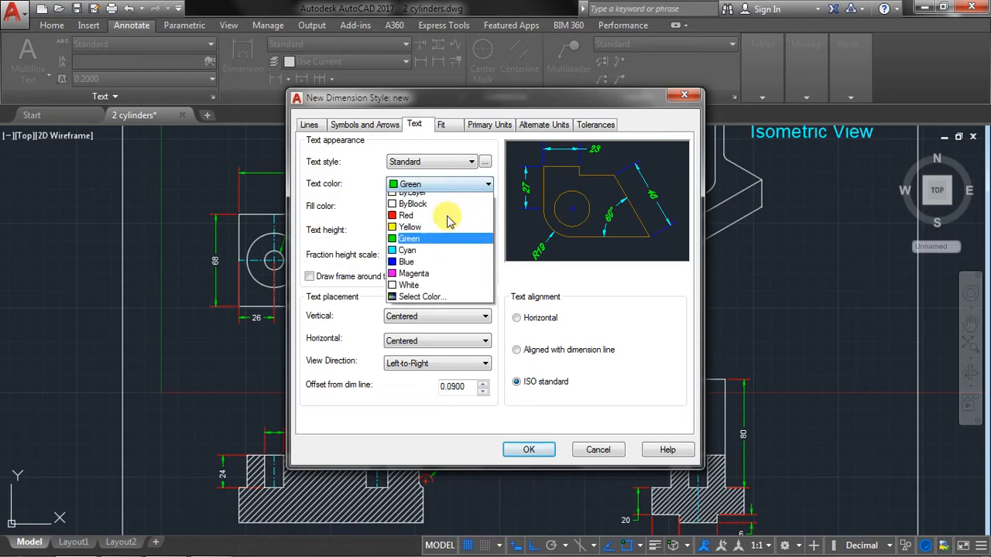
pyautogui.click(438, 280)
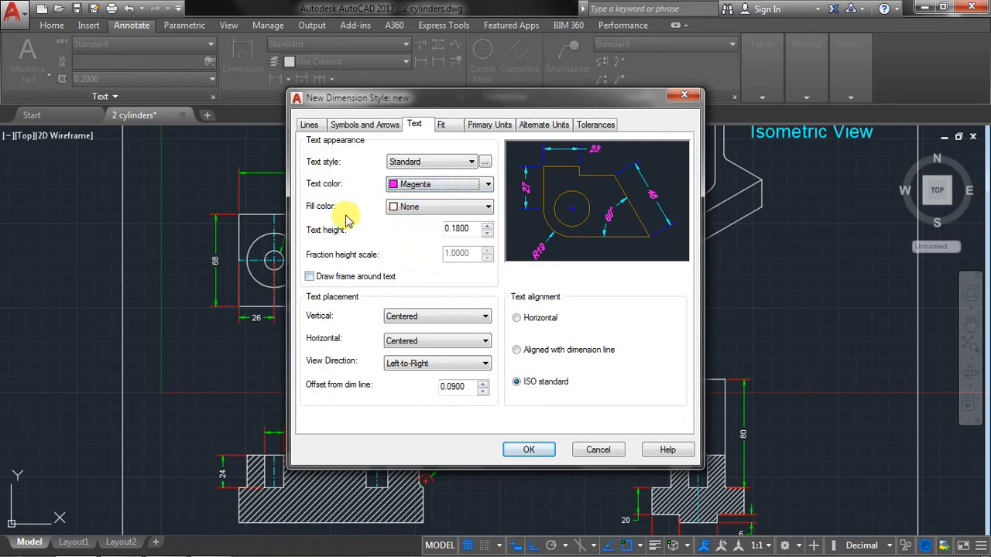
# - Try a Red fill color behind the dimension text, and set the fill color back to None
pyautogui.click(408, 209)
pyautogui.click(402, 263)
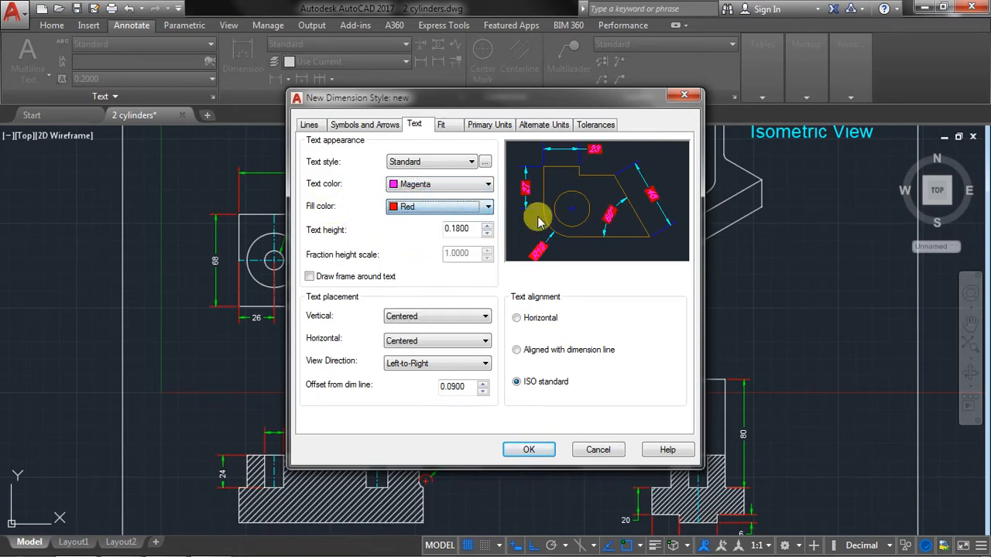
pyautogui.click(488, 206)
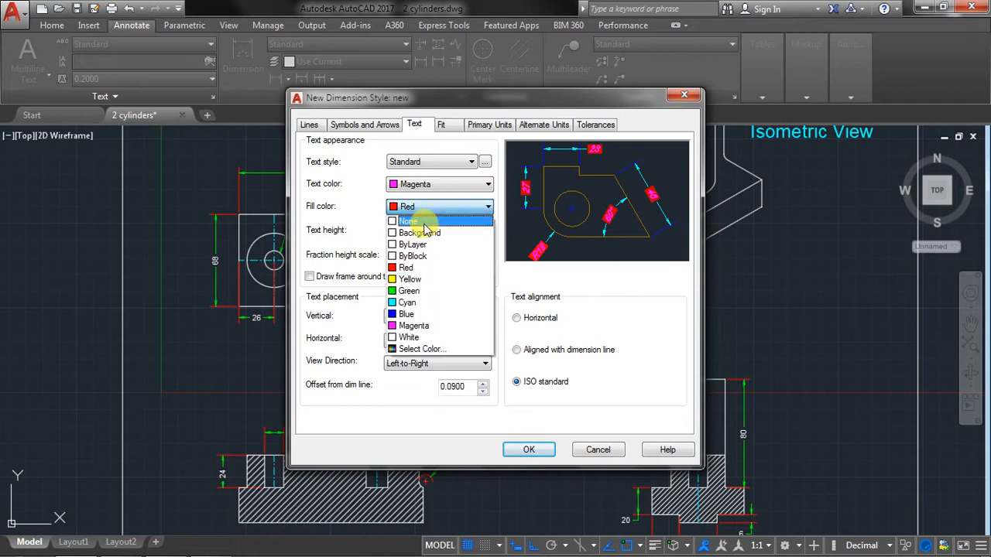
pyautogui.click(408, 217)
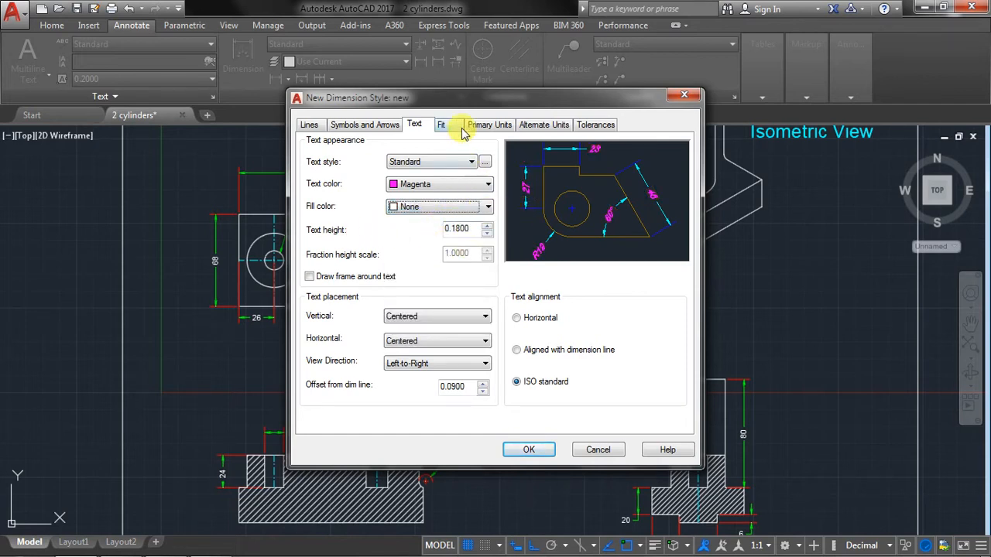
# - Enable drawing a frame around the dimension text, after toggling the option to compare its effect
pyautogui.click(311, 277)
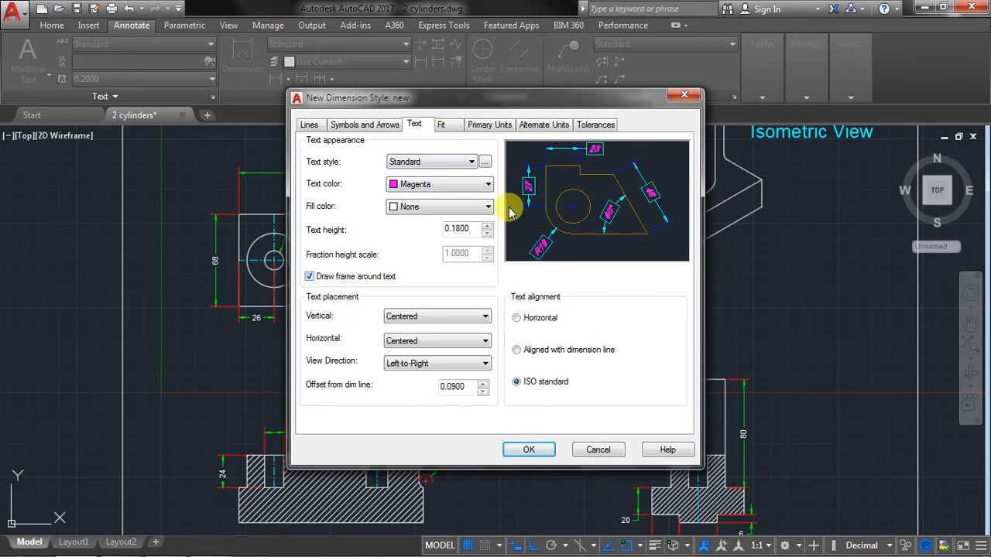
pyautogui.click(350, 279)
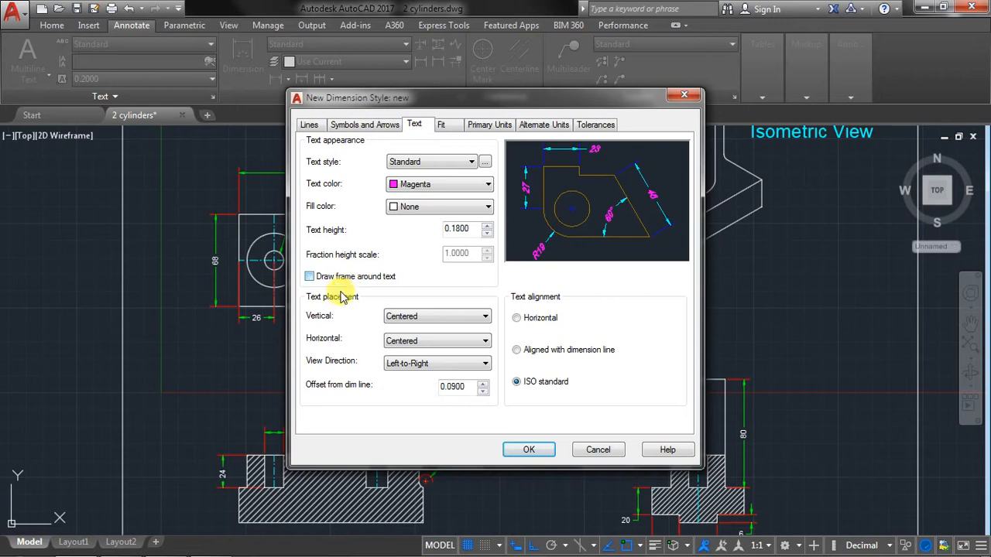
pyautogui.click(310, 277)
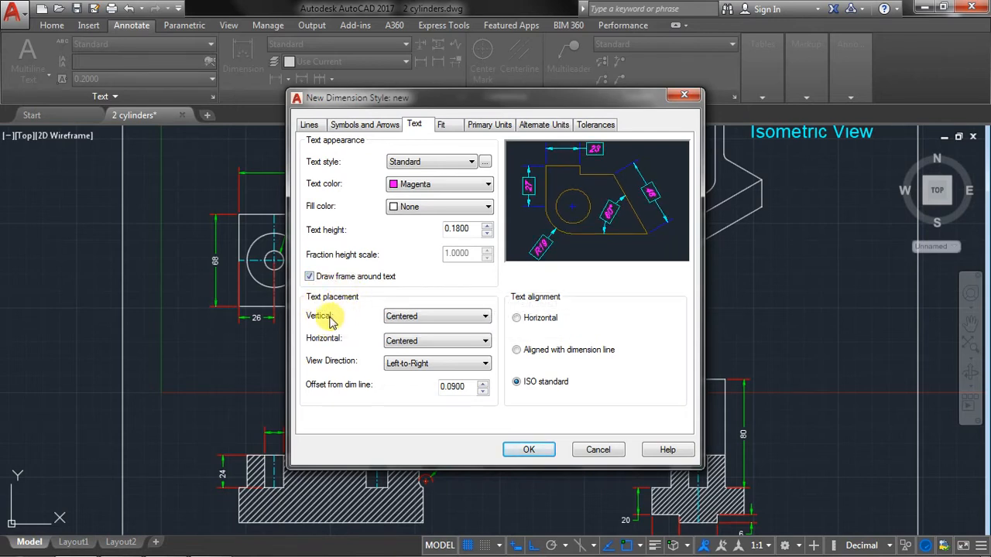
# - Try the Outside and Below vertical text placements, and return the vertical placement to Centered
pyautogui.click(436, 319)
pyautogui.click(438, 337)
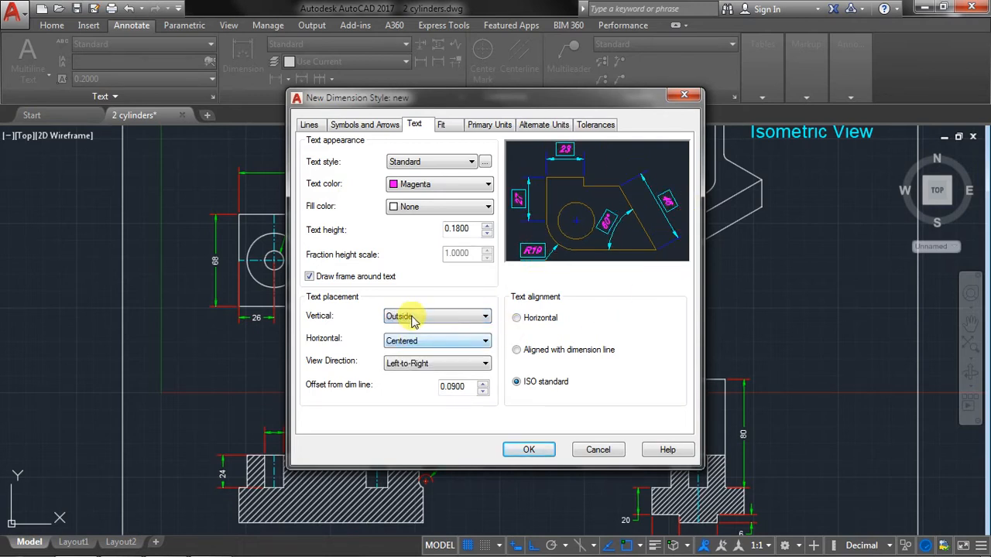
pyautogui.click(415, 317)
pyautogui.click(402, 367)
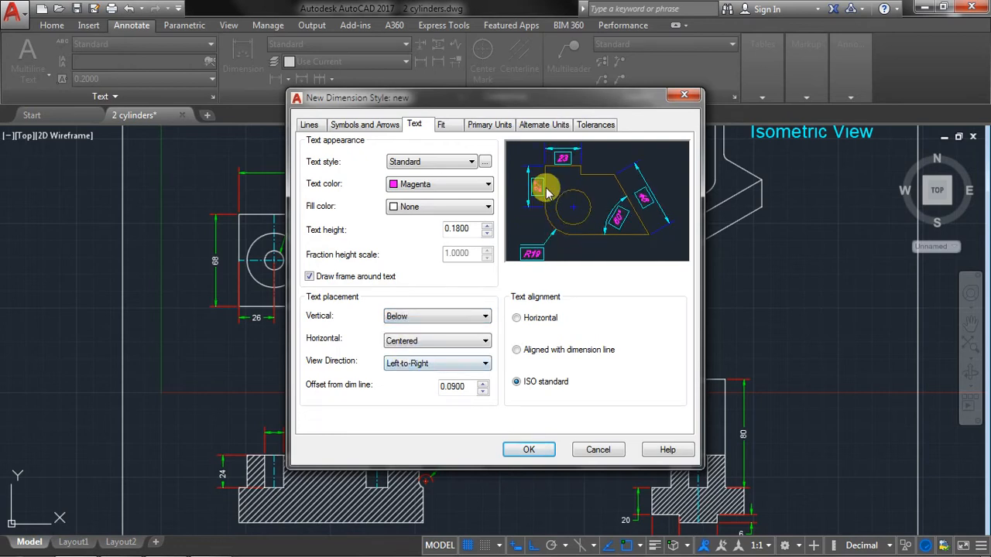
pyautogui.click(411, 316)
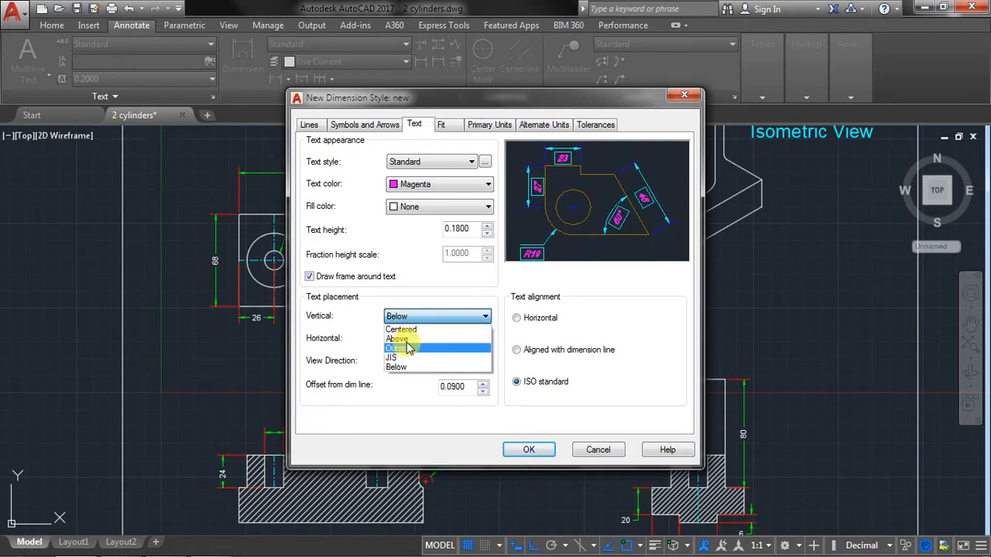
pyautogui.click(402, 329)
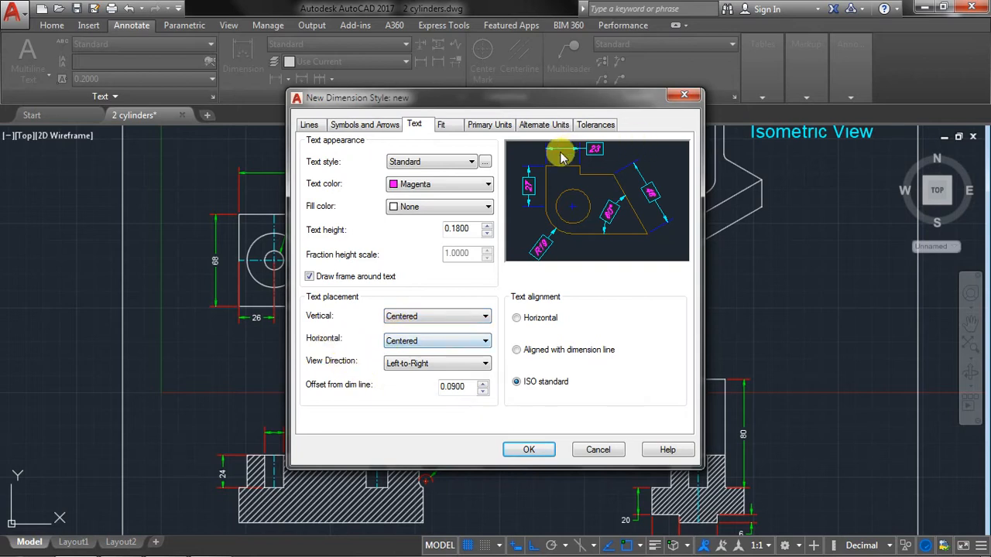
# - Try the horizontal text placements At Ext Line 1, At Ext Line 2 and Over Ext Line 2, and return to Centered
pyautogui.click(437, 342)
pyautogui.click(432, 363)
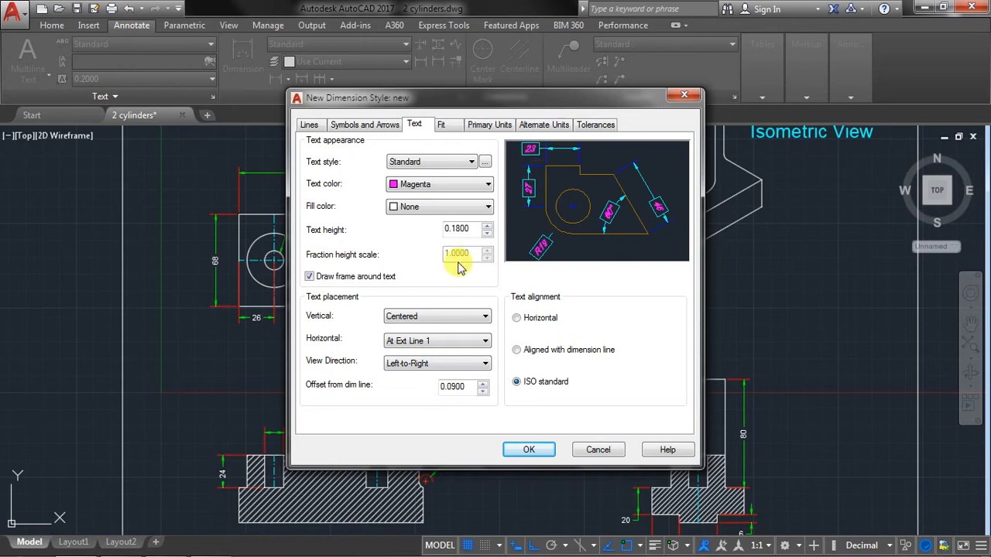
pyautogui.click(421, 342)
pyautogui.click(419, 374)
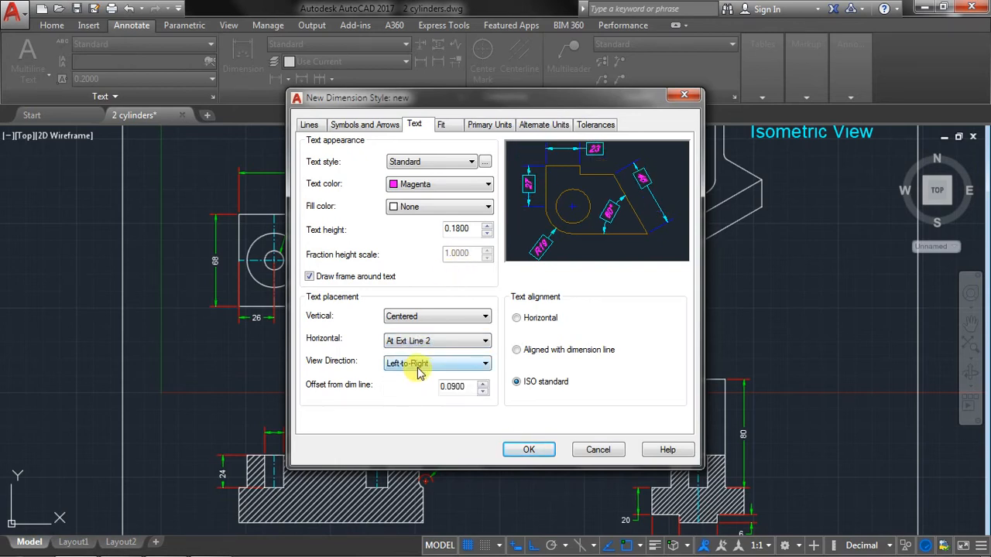
pyautogui.click(461, 341)
pyautogui.click(426, 392)
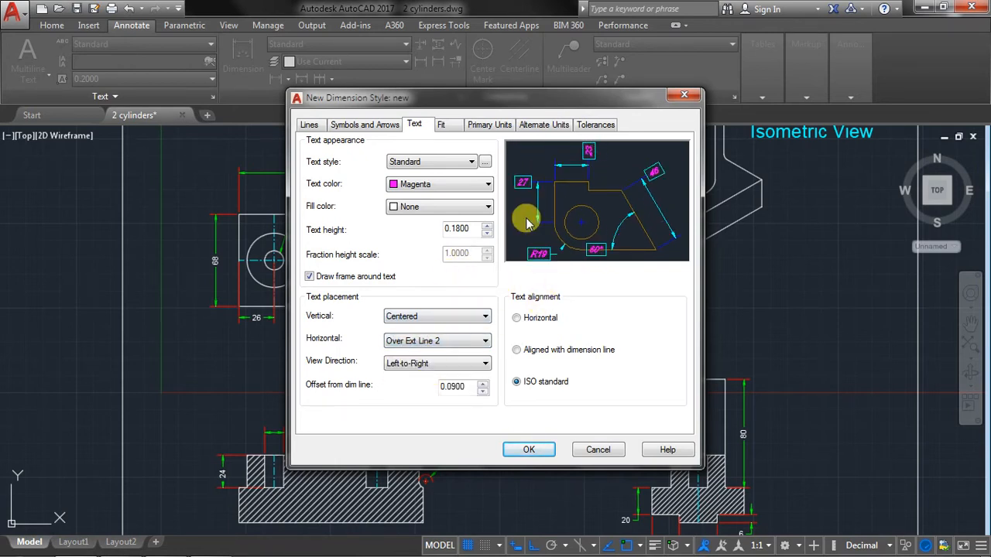
pyautogui.click(436, 341)
pyautogui.click(433, 352)
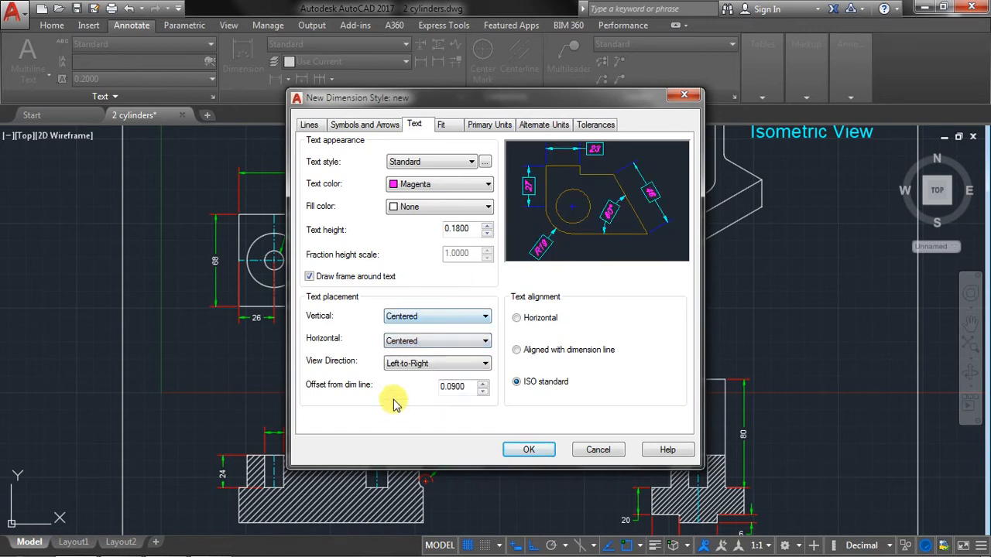
# - Try the Right-to-Left view direction for the dimension text, and return it to Left-to-Right
pyautogui.click(391, 364)
pyautogui.click(399, 386)
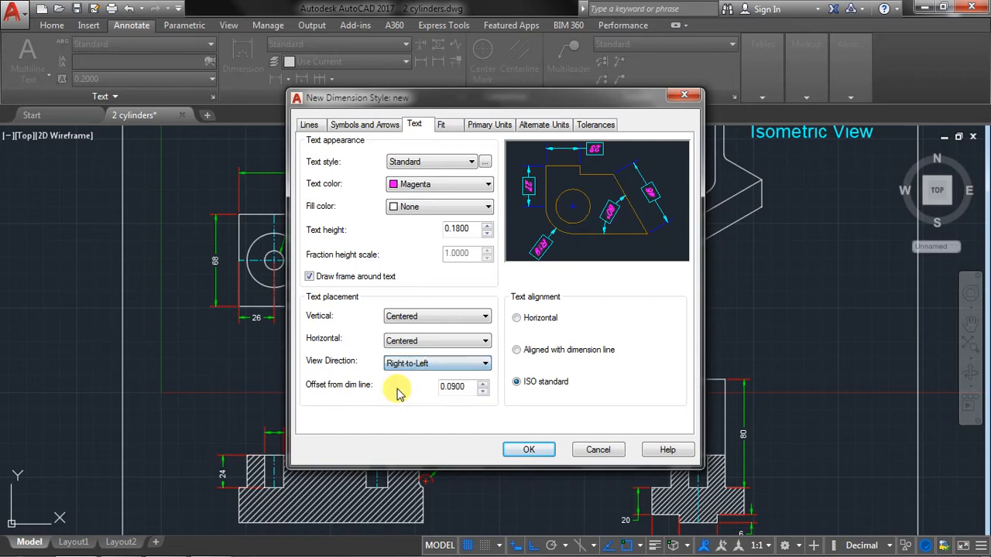
pyautogui.click(398, 364)
pyautogui.click(401, 376)
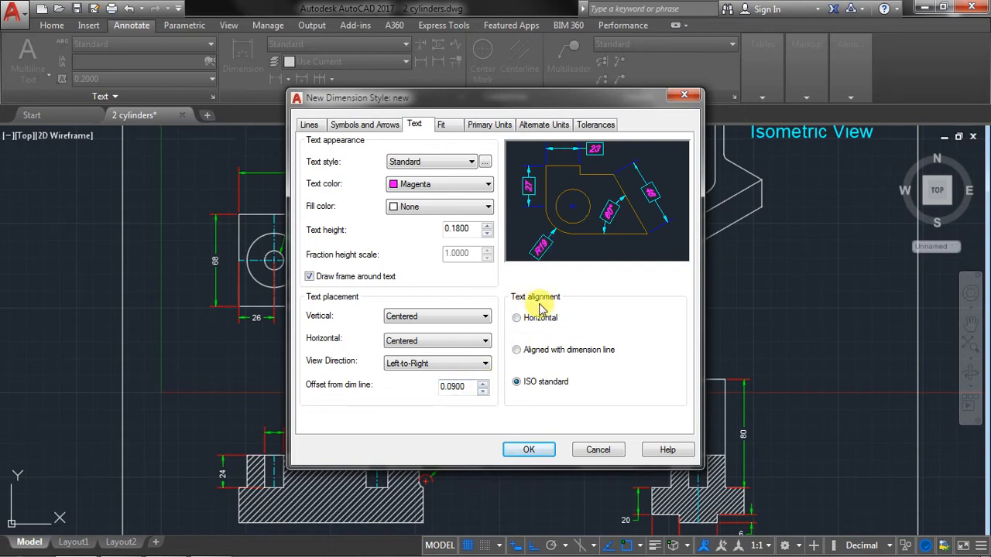
# - Set the text alignment to Horizontal, after trying Aligned with dimension line and ISO standard
pyautogui.click(517, 318)
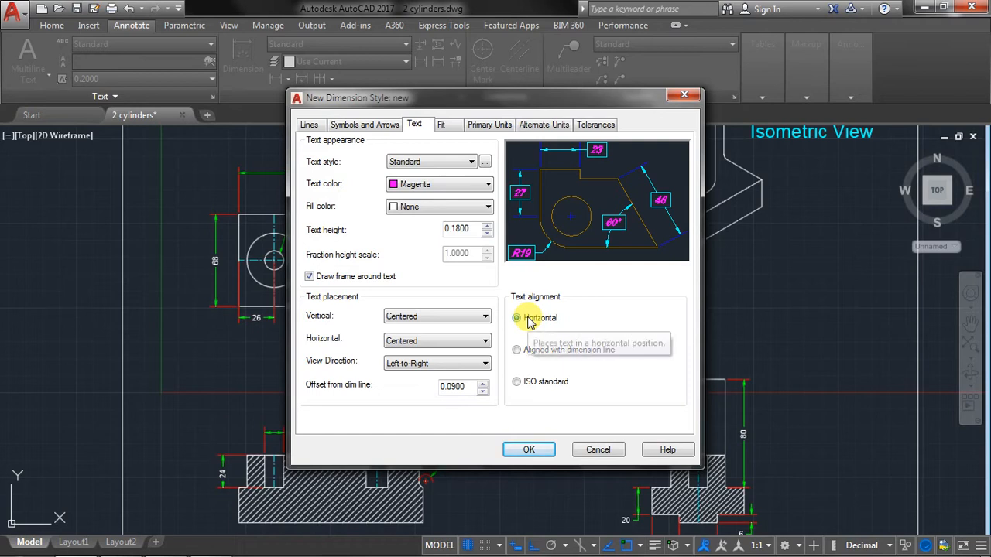
pyautogui.click(518, 350)
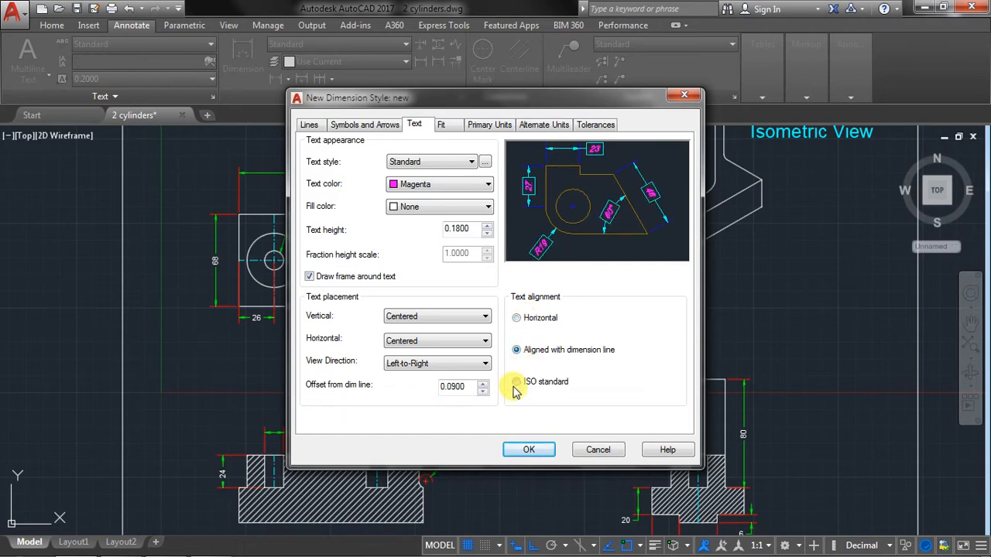
pyautogui.click(524, 385)
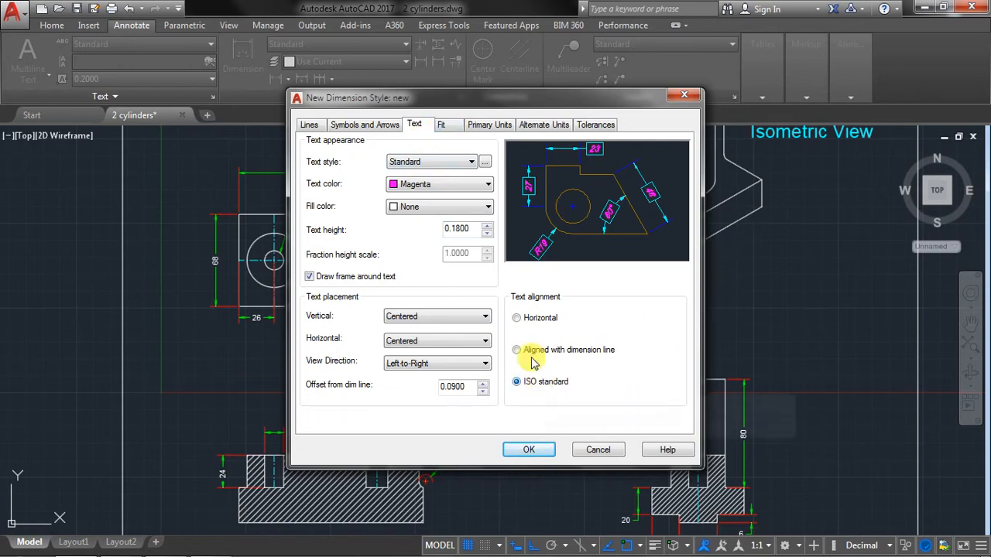
pyautogui.click(517, 319)
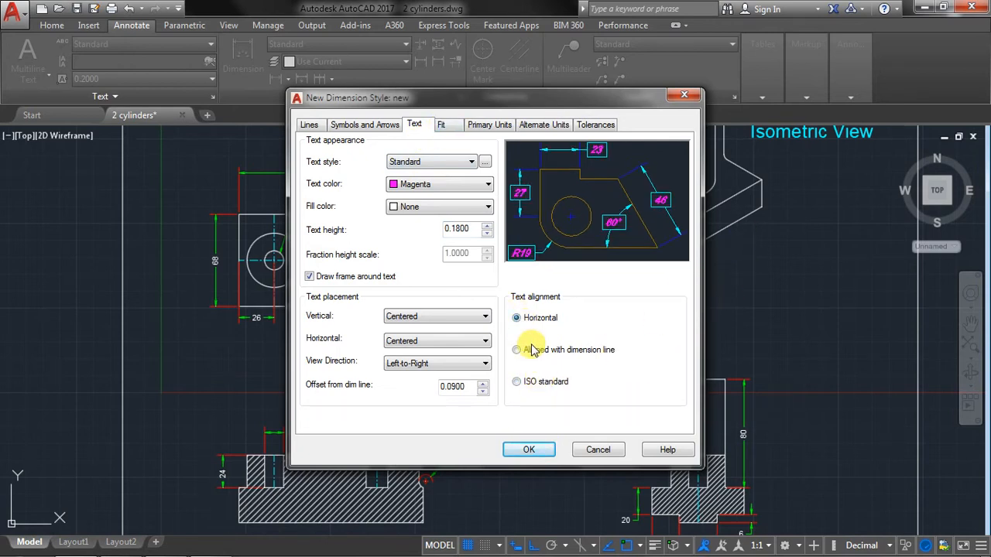
# - Set the fit option to Always keep text between ext lines, after trying the Arrows, Text and best fit options
pyautogui.click(441, 125)
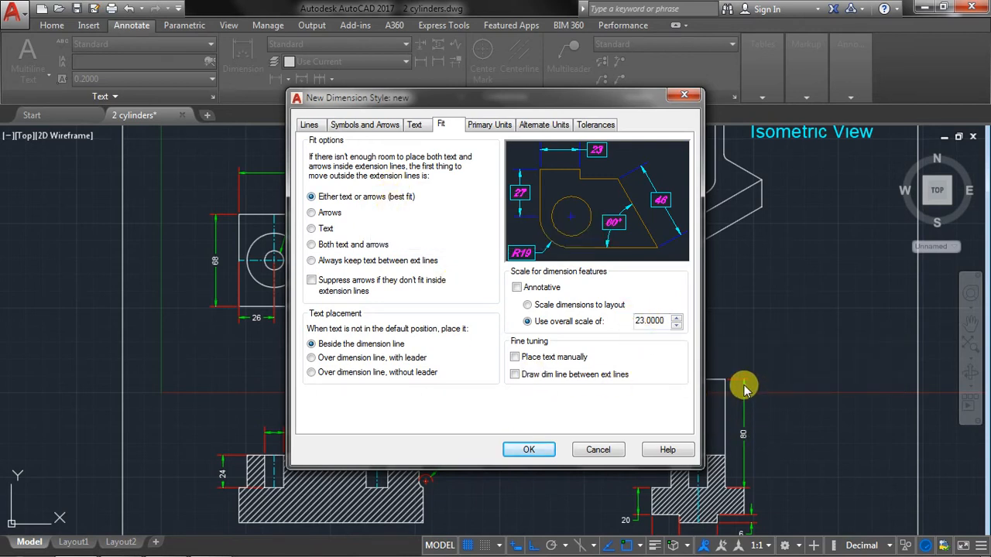
pyautogui.click(312, 213)
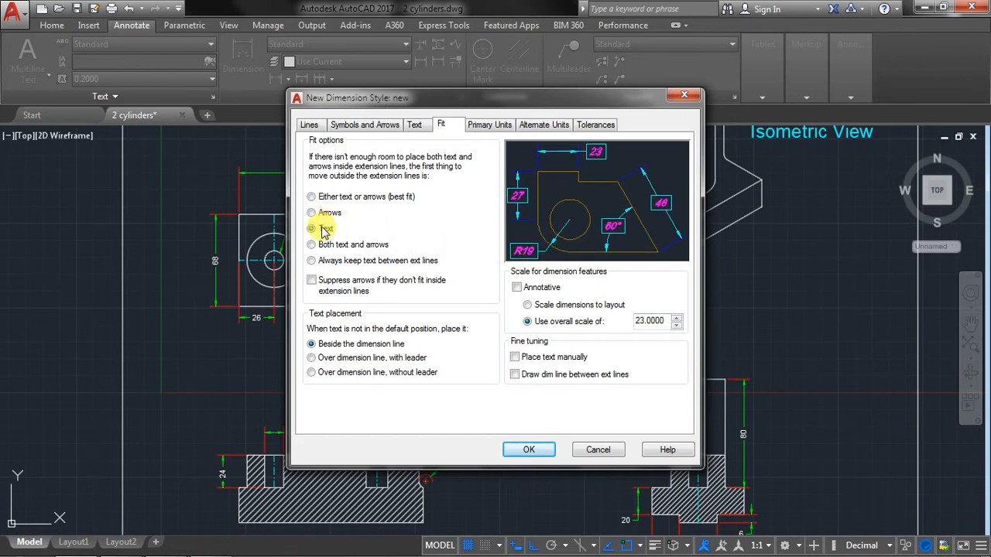
pyautogui.click(323, 229)
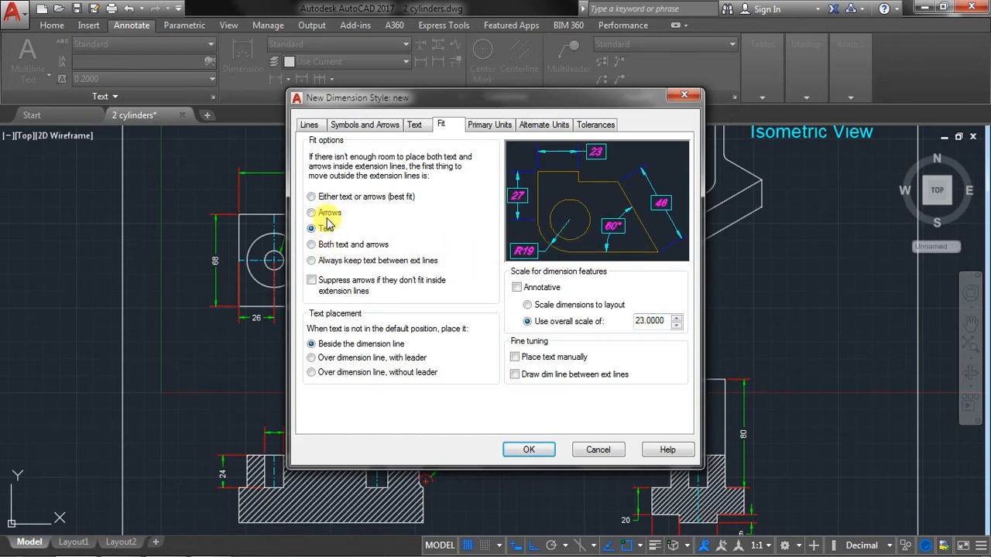
pyautogui.click(329, 263)
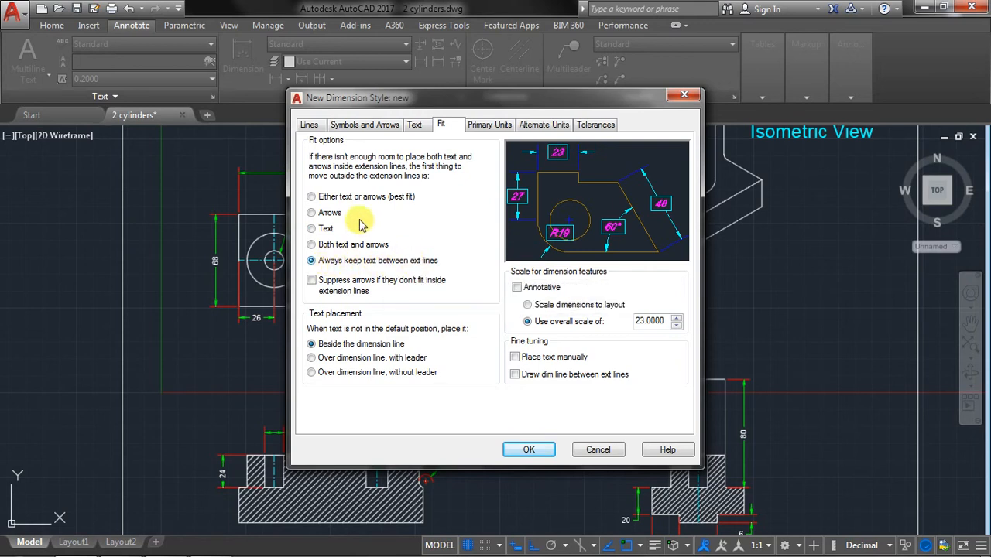
pyautogui.click(318, 198)
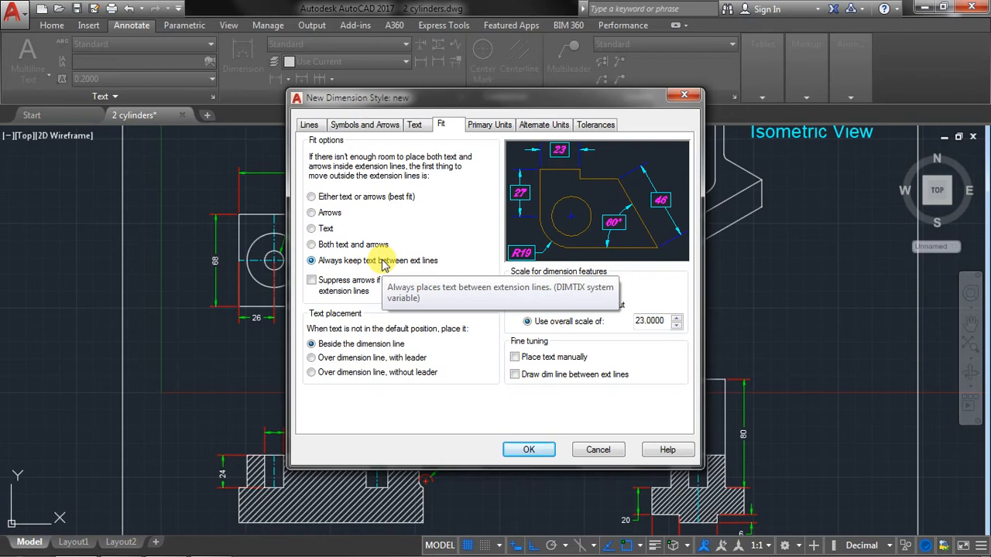
# - Place text outside its default position over the dimension line with leader, and set the overall scale to 30
pyautogui.click(363, 359)
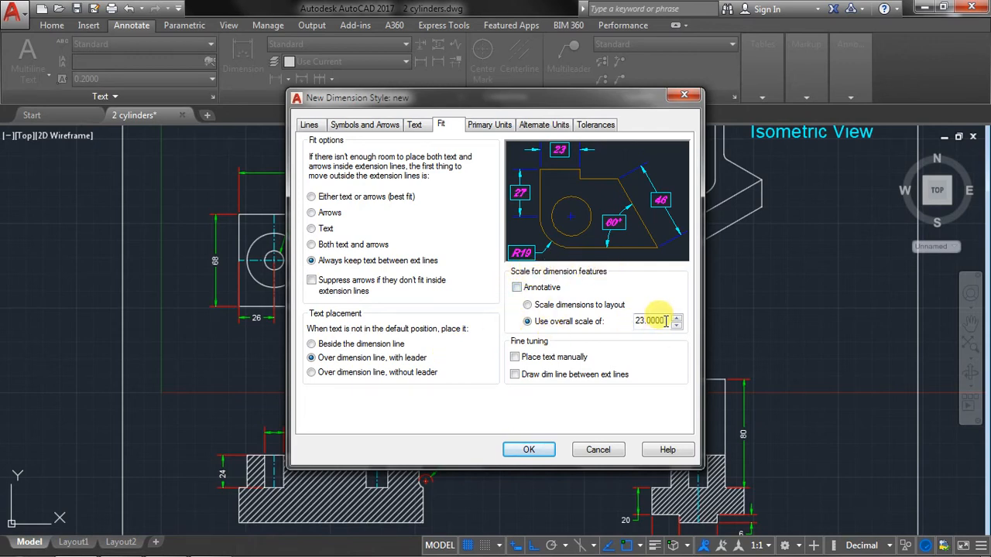
pyautogui.moveTo(665, 321); pyautogui.dragTo(611, 325)
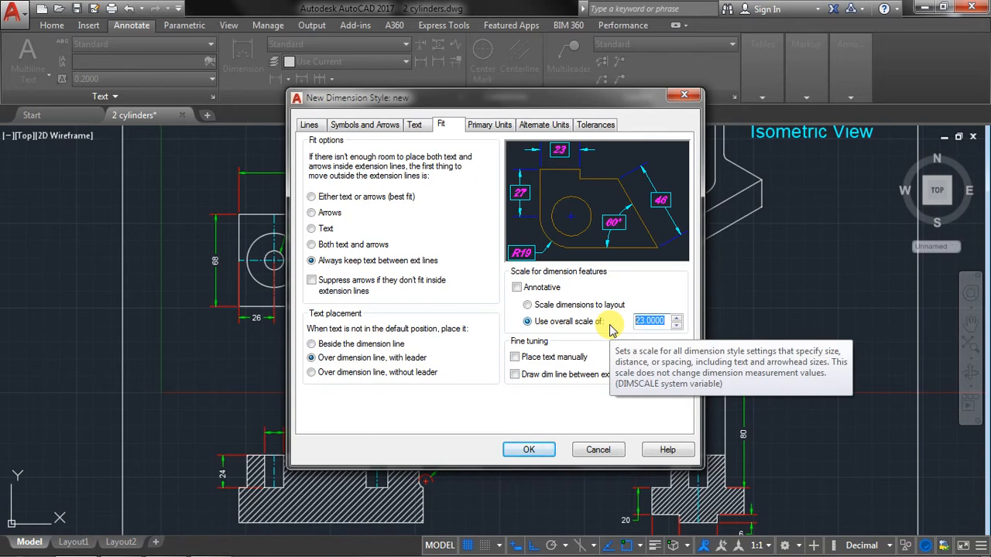
pyautogui.write('30')
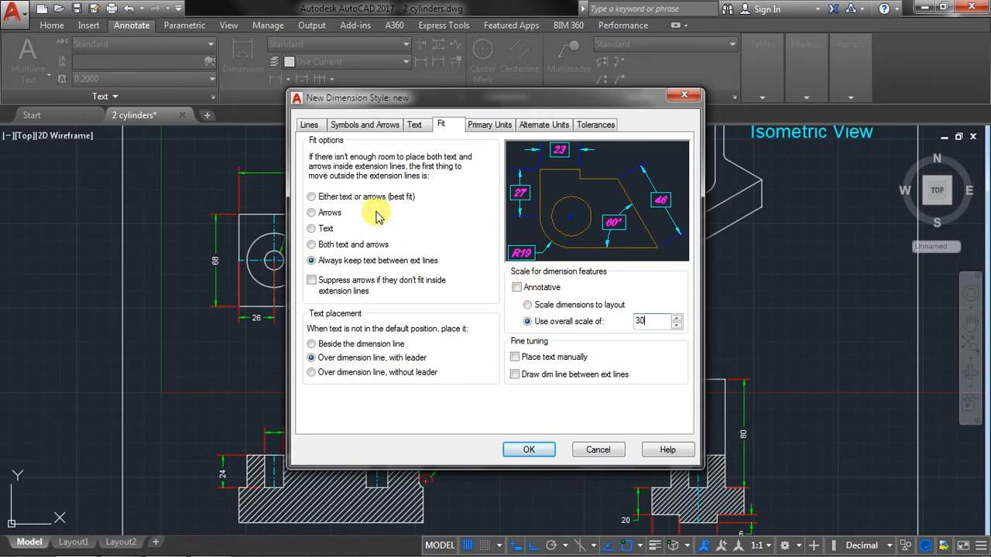
# - Try the fine tuning options Place text manually and Draw dim line between ext lines, and leave both cleared
pyautogui.click(515, 359)
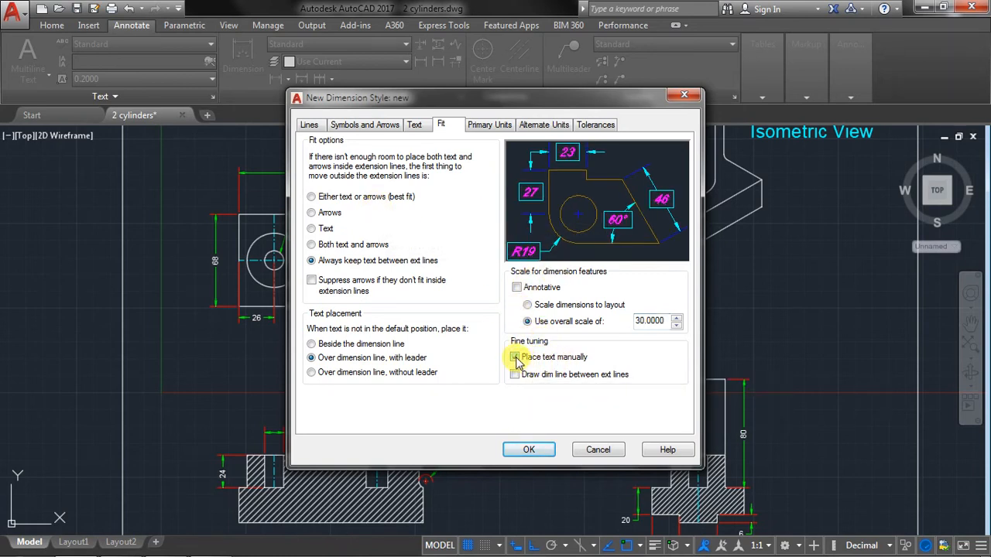
pyautogui.click(515, 358)
pyautogui.click(516, 375)
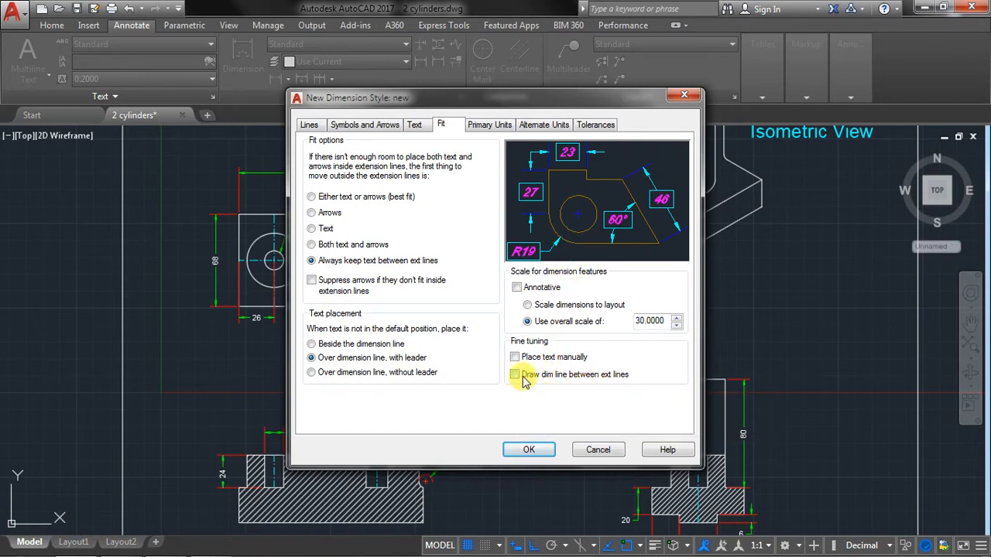
# - Try the Architectural unit format for the linear dimensions of the primary units, and return it to Decimal
pyautogui.click(489, 126)
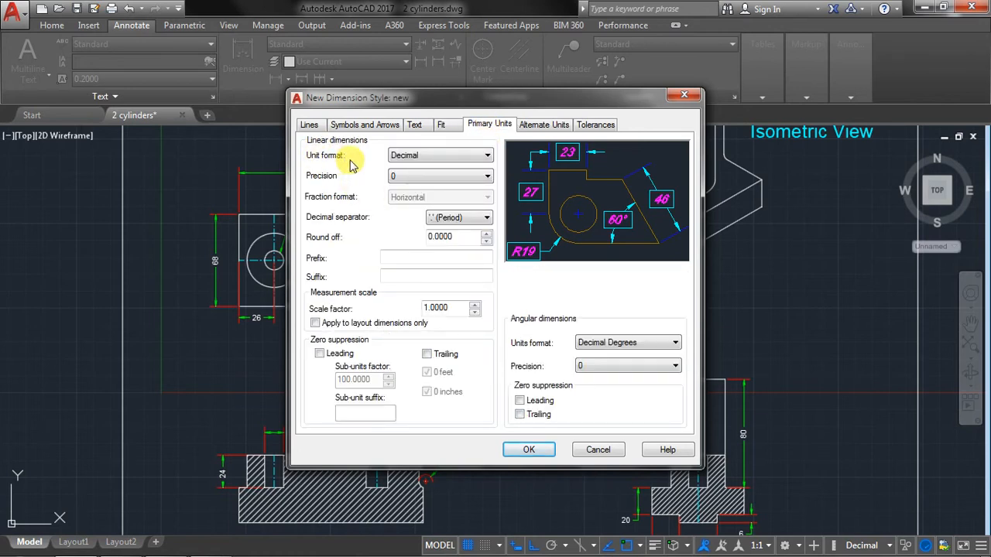
pyautogui.click(408, 155)
pyautogui.click(414, 197)
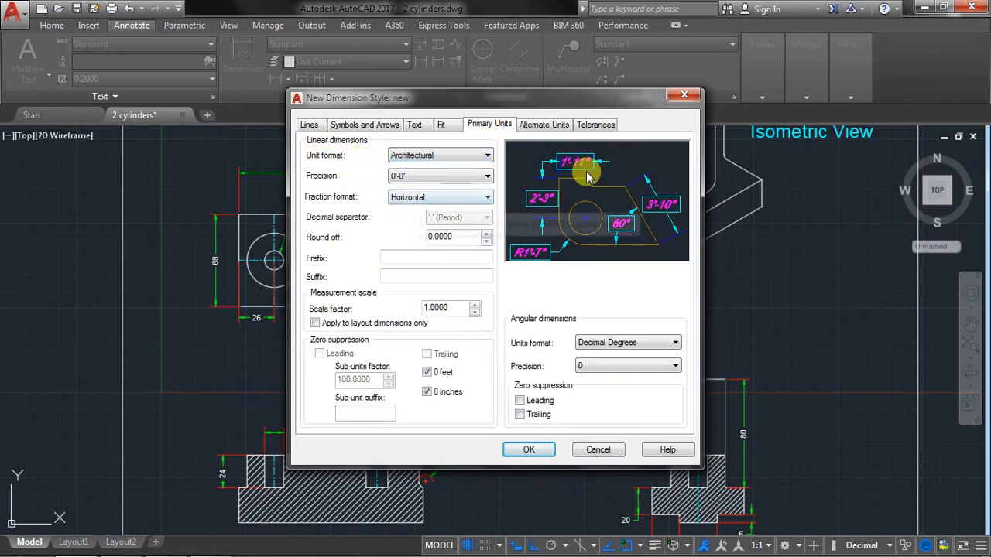
pyautogui.click(445, 155)
pyautogui.click(424, 177)
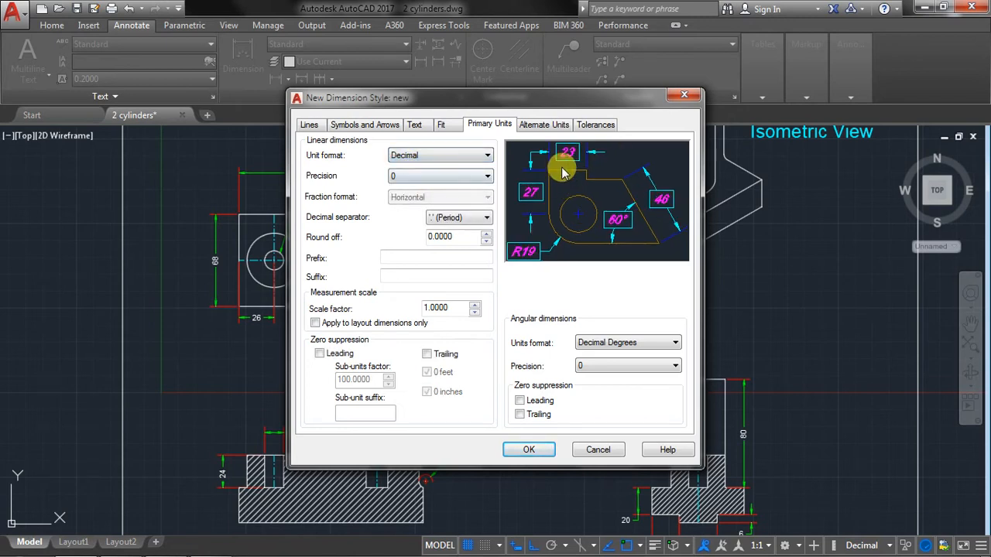
# - Try the 0.00000 precision for the linear dimensions of the primary units, and return it to 0
pyautogui.click(424, 175)
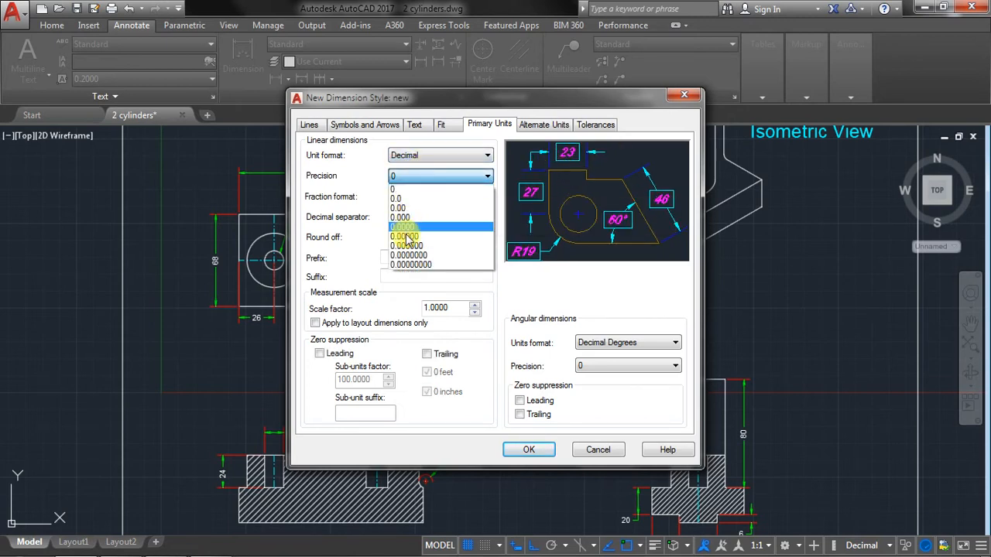
pyautogui.click(410, 232)
pyautogui.click(400, 176)
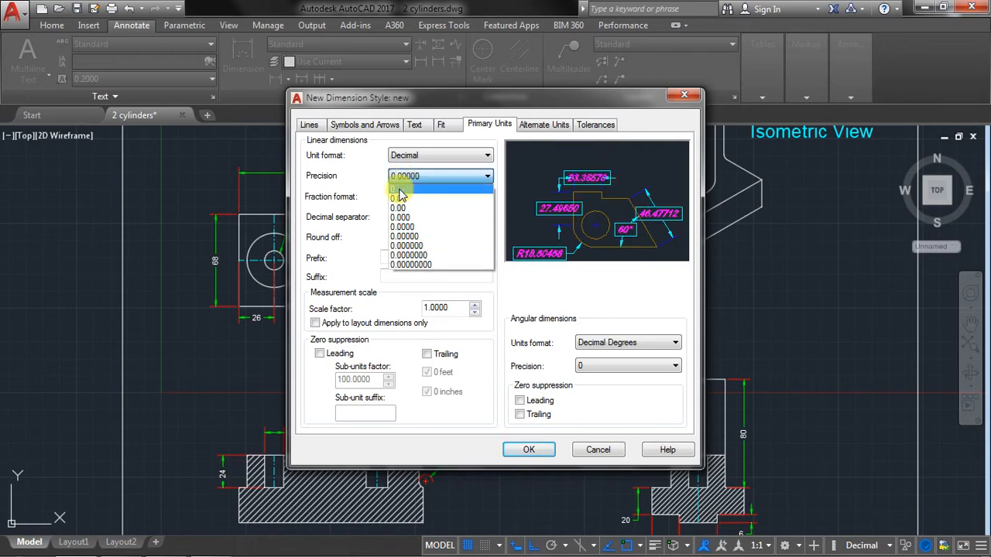
pyautogui.click(398, 189)
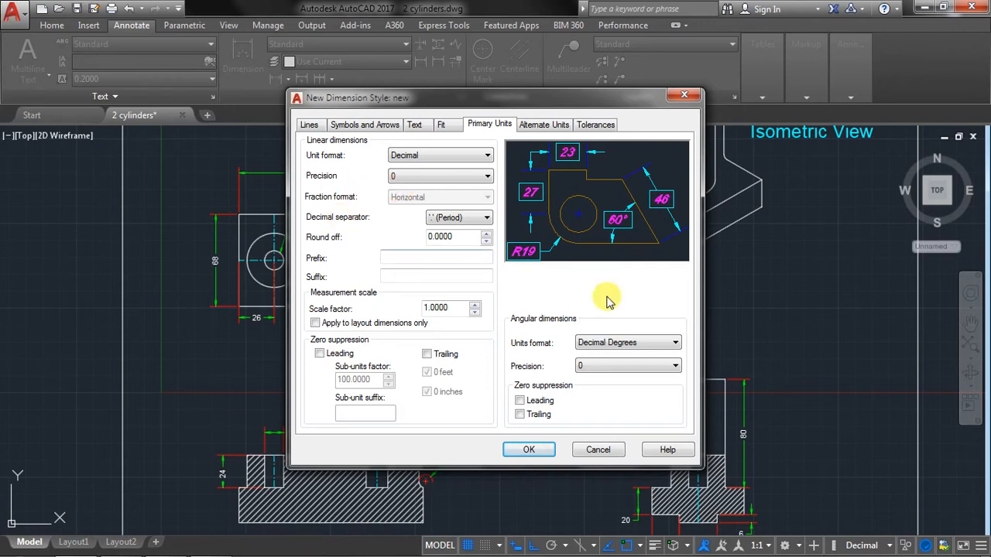
# - Try Gradians, Degrees Minutes Seconds and Radians as the angular units format, and return it to Decimal Degrees
pyautogui.click(594, 344)
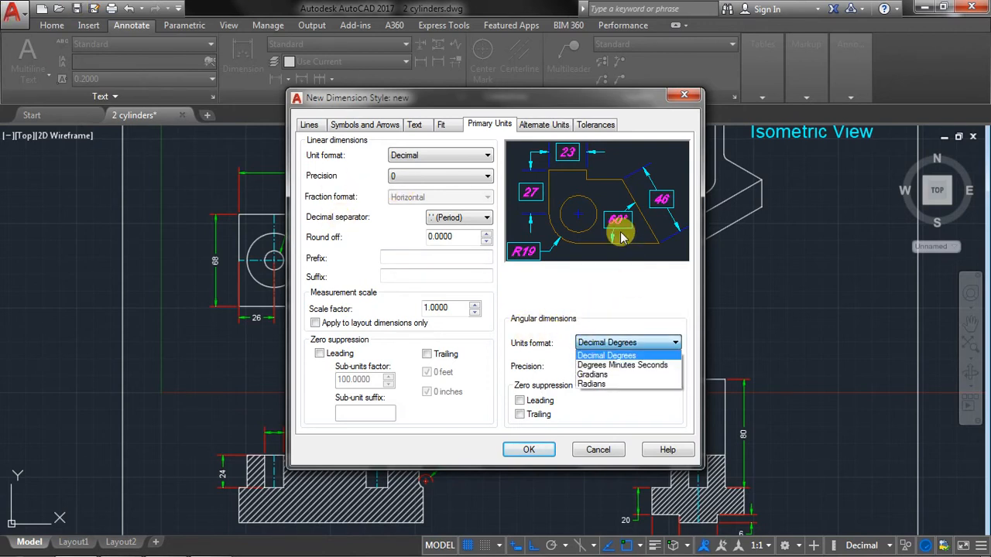
pyautogui.click(607, 376)
pyautogui.click(612, 347)
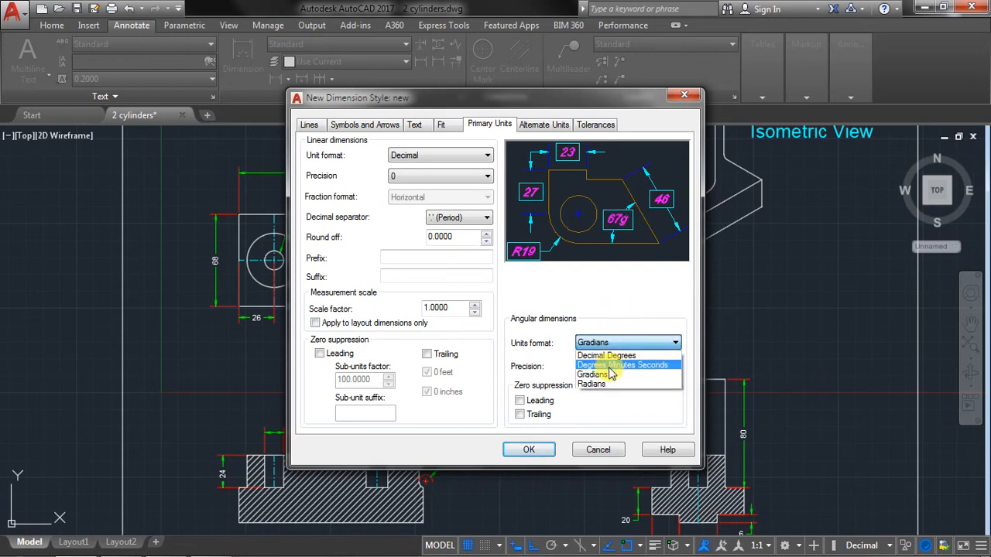
pyautogui.click(609, 366)
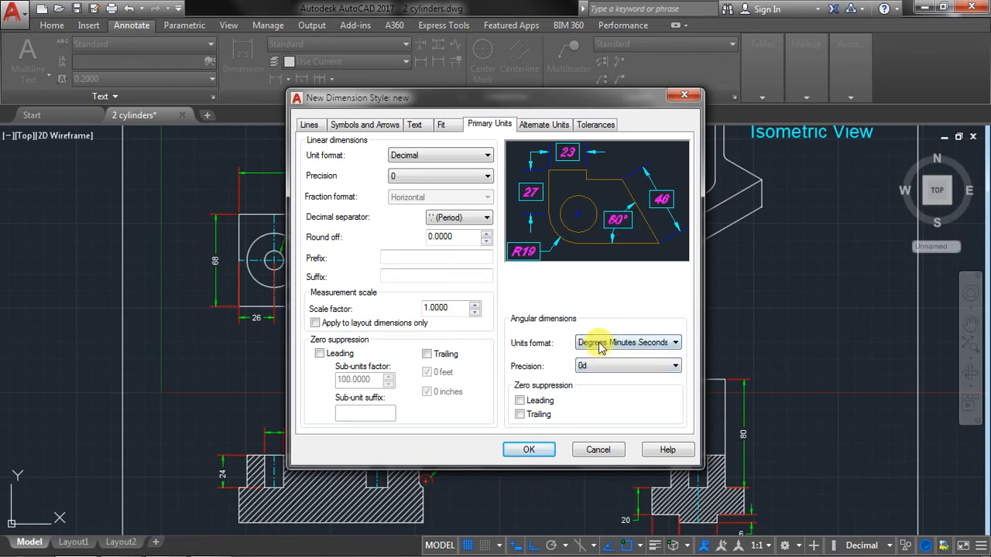
pyautogui.click(600, 345)
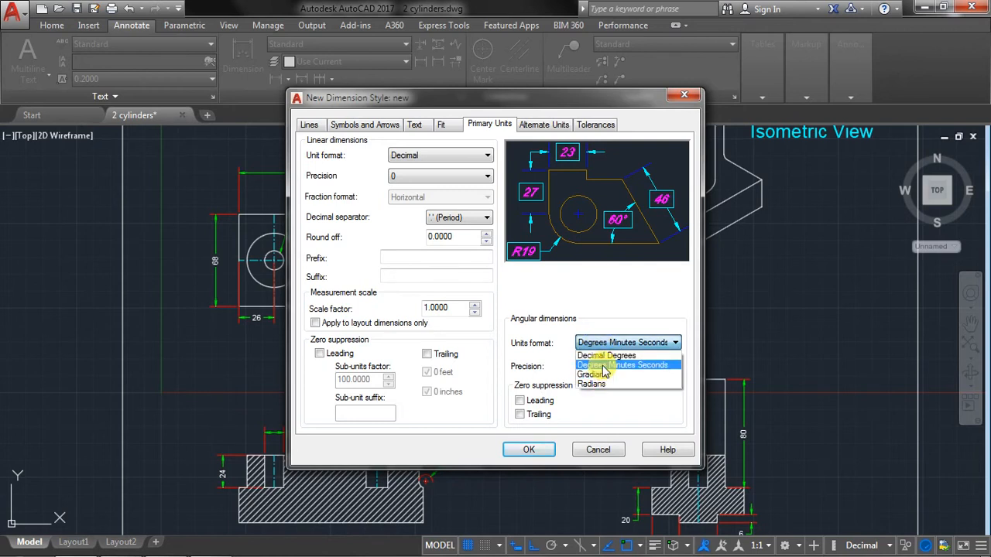
pyautogui.click(602, 365)
pyautogui.click(611, 347)
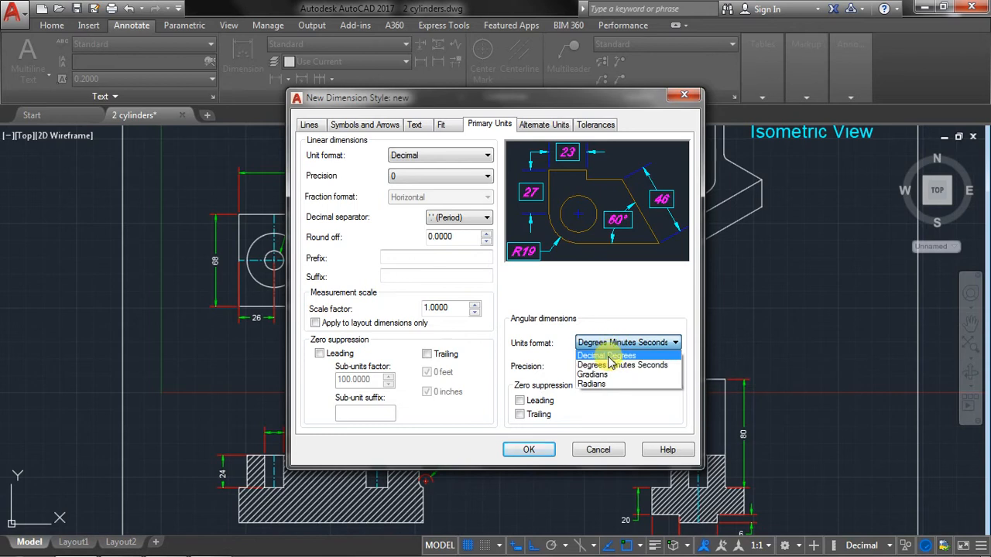
pyautogui.click(599, 383)
pyautogui.click(612, 342)
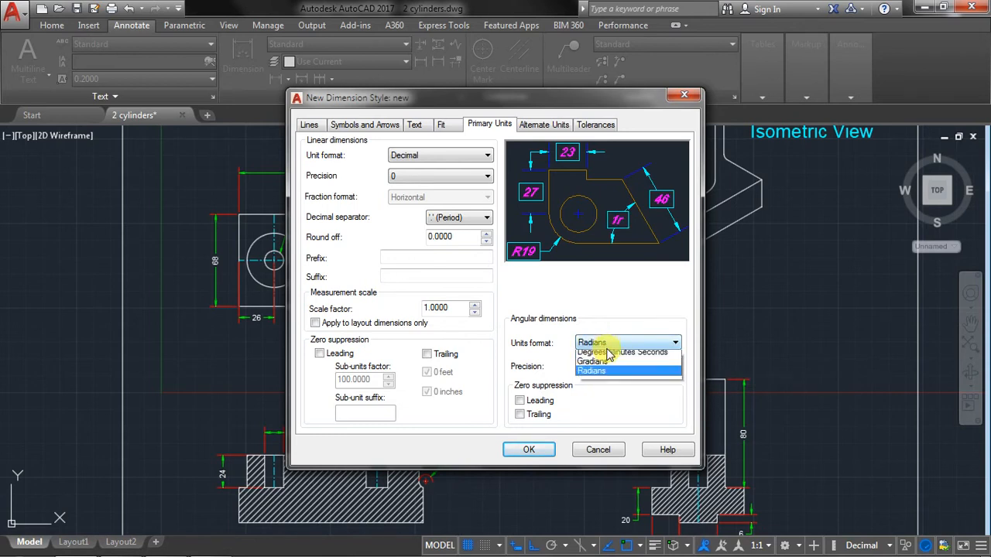
pyautogui.click(610, 384)
pyautogui.click(611, 367)
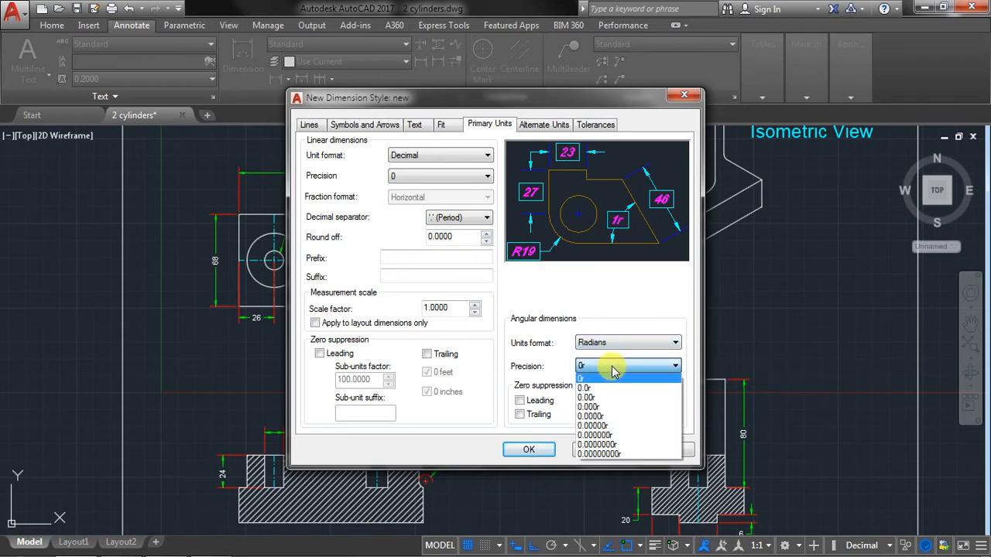
pyautogui.click(615, 364)
pyautogui.click(615, 343)
pyautogui.click(608, 354)
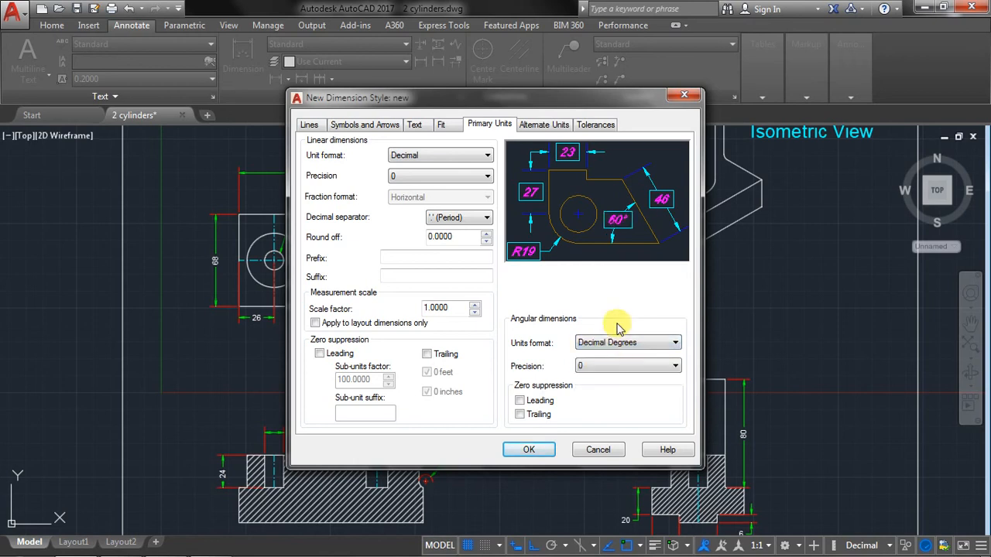
# - Try displaying alternate units in the Architectural Stacked, Windows Desktop and Architectural formats, and turn the alternate units off again
pyautogui.click(529, 127)
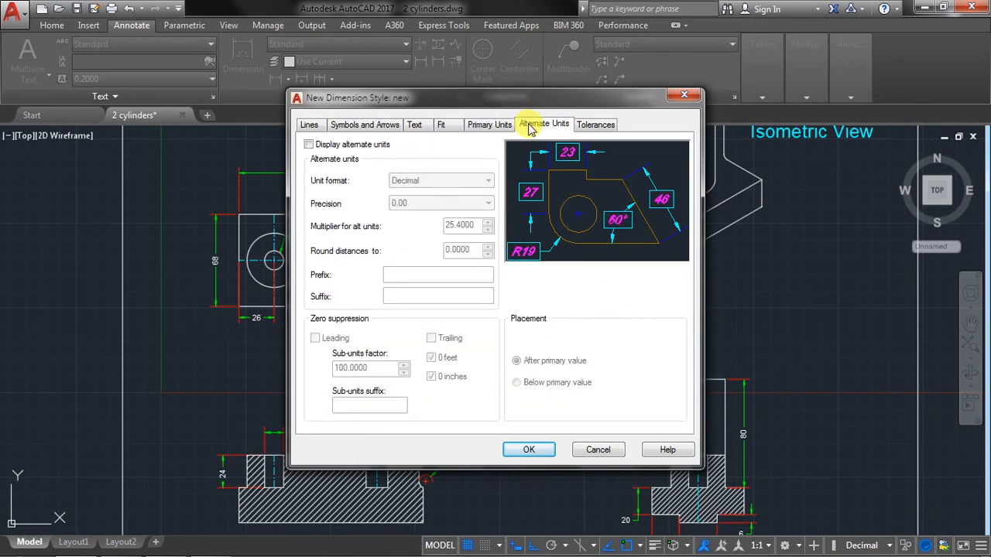
pyautogui.click(312, 146)
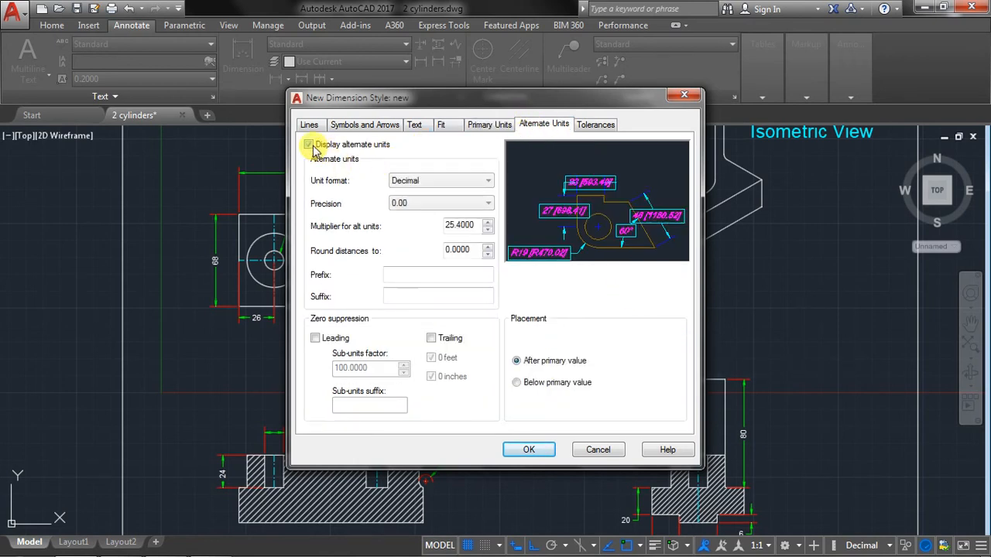
pyautogui.click(431, 181)
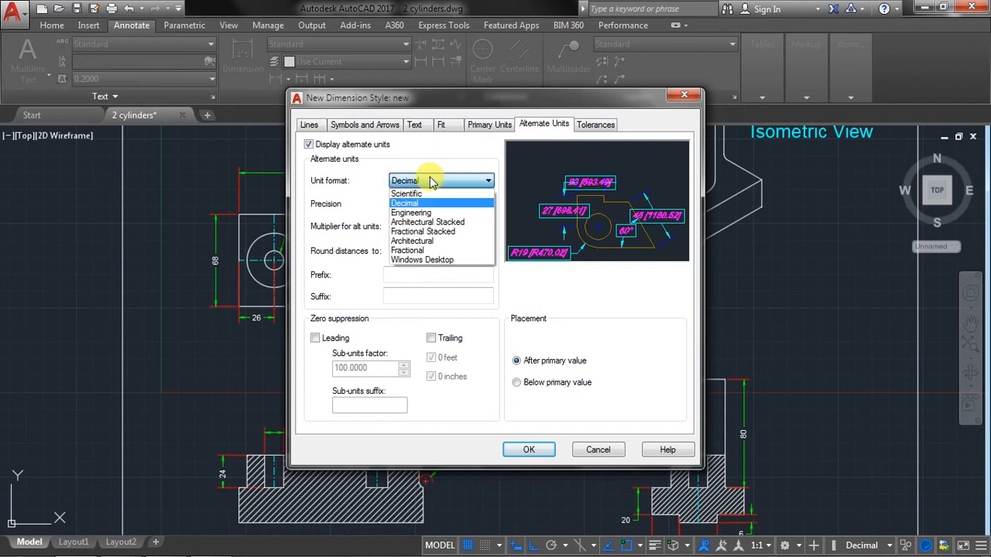
pyautogui.click(428, 222)
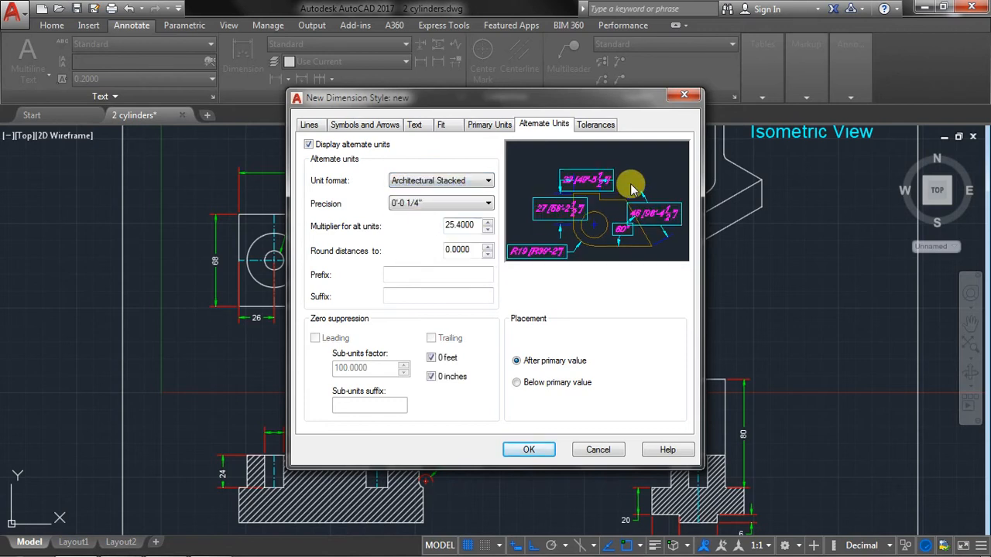
pyautogui.press('Down')
pyautogui.press('Down')
pyautogui.press('Down')
pyautogui.press('Down')
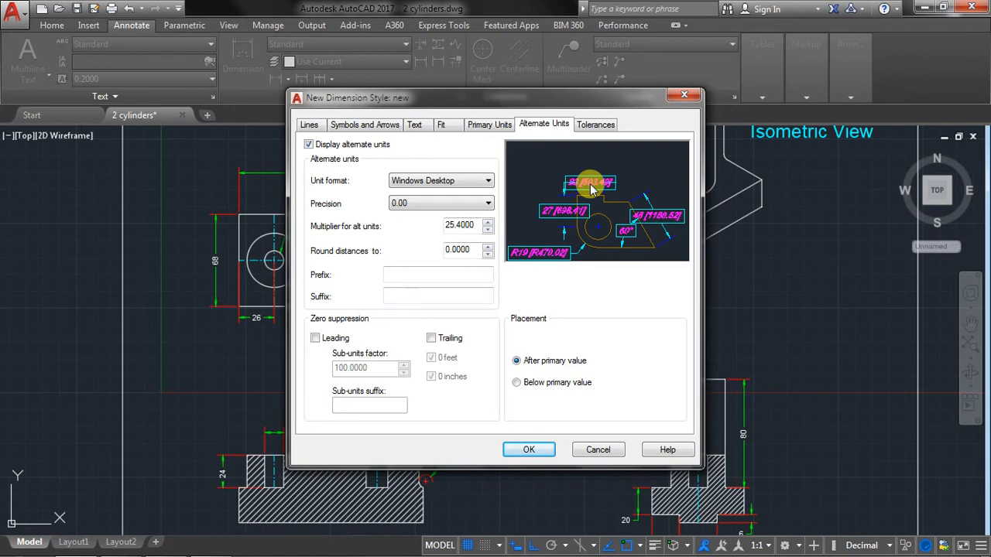
pyautogui.press('Up')
pyautogui.press('Up')
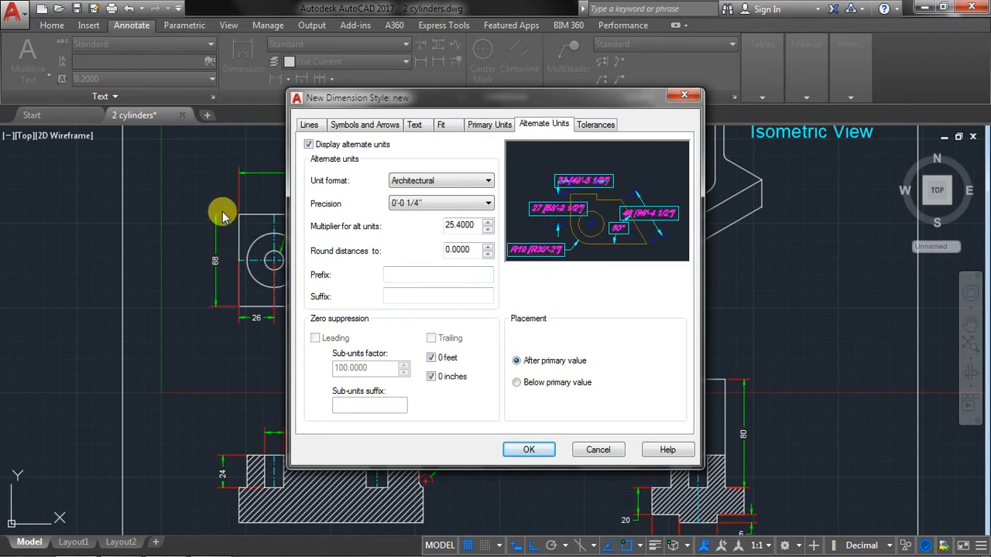
pyautogui.click(412, 183)
pyautogui.click(387, 184)
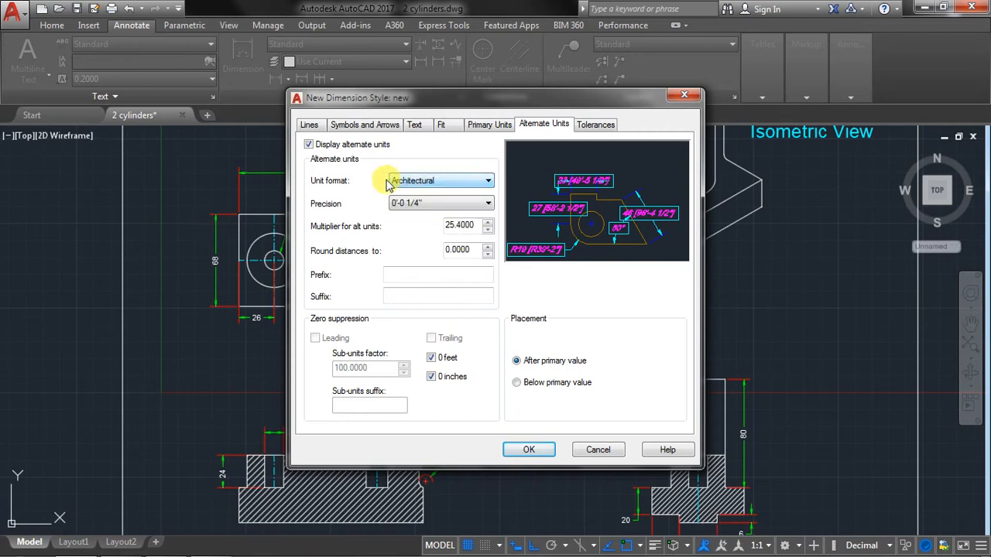
pyautogui.click(309, 145)
# - Try the Limits tolerance method, and set the tolerance format method to None
pyautogui.click(594, 125)
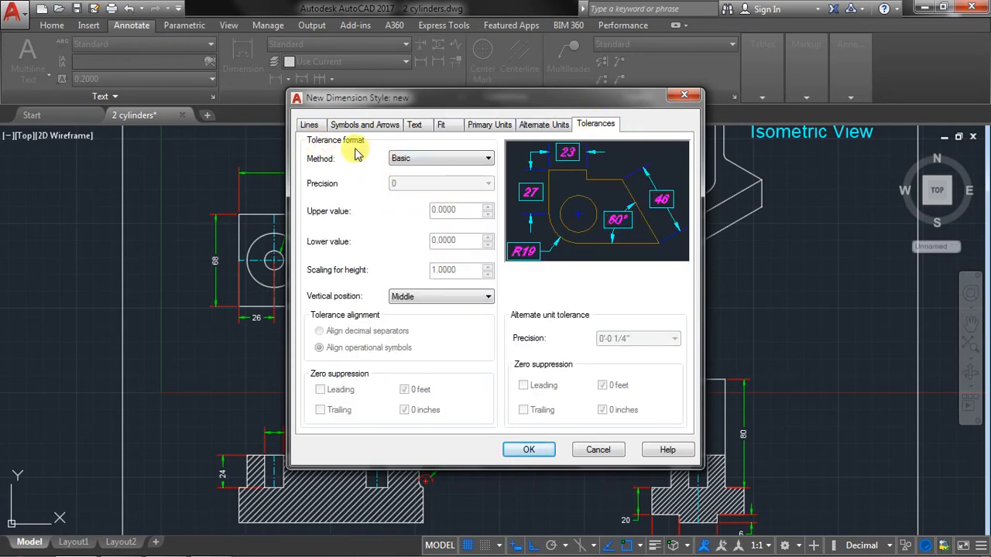
pyautogui.click(416, 164)
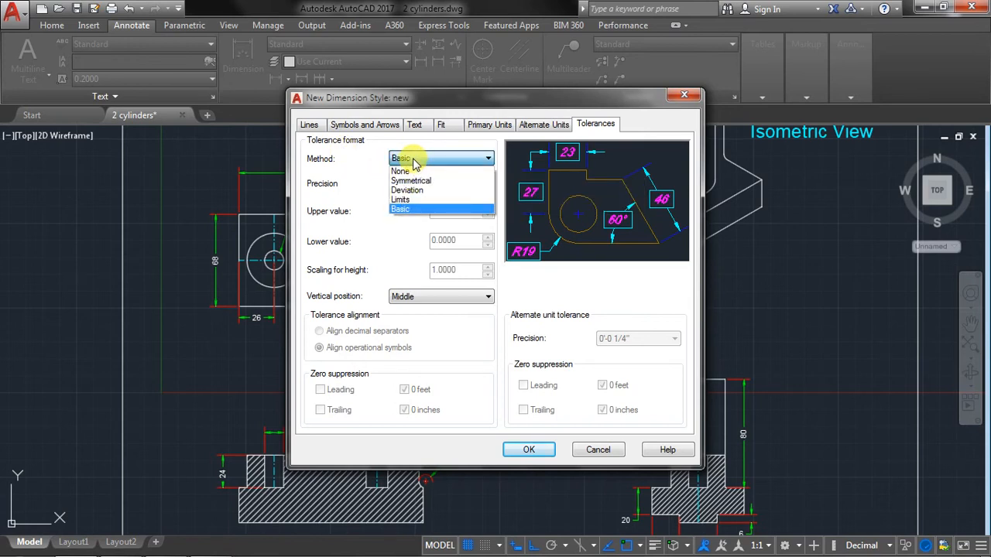
pyautogui.click(416, 201)
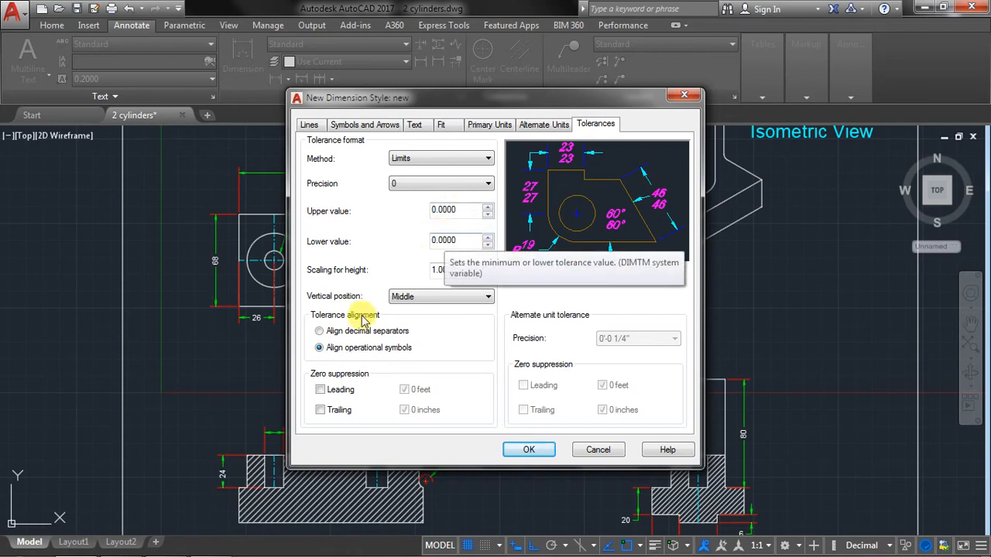
pyautogui.click(416, 158)
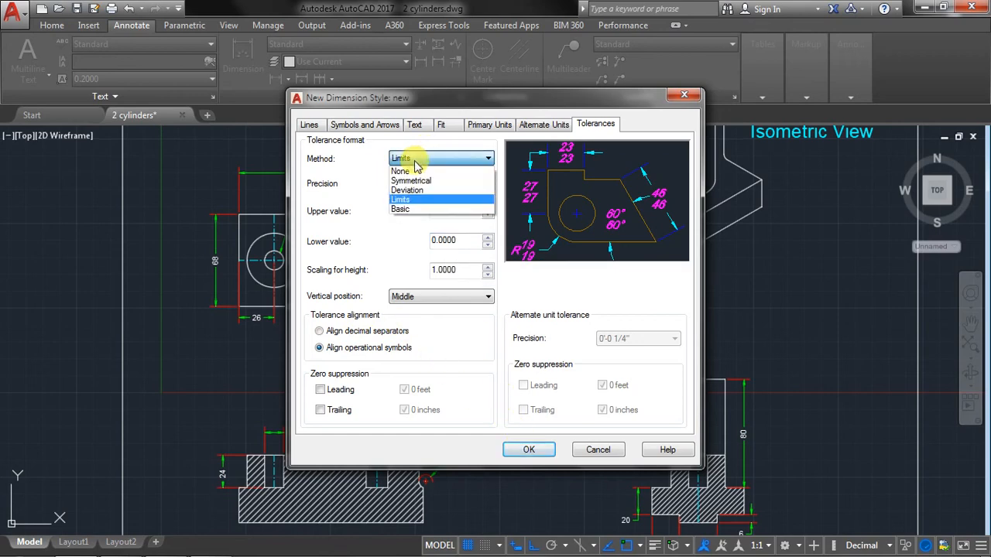
pyautogui.click(406, 168)
# - Accept the new dimension style's settings, make the style current and close the Dimension Style Manager
pyautogui.click(529, 450)
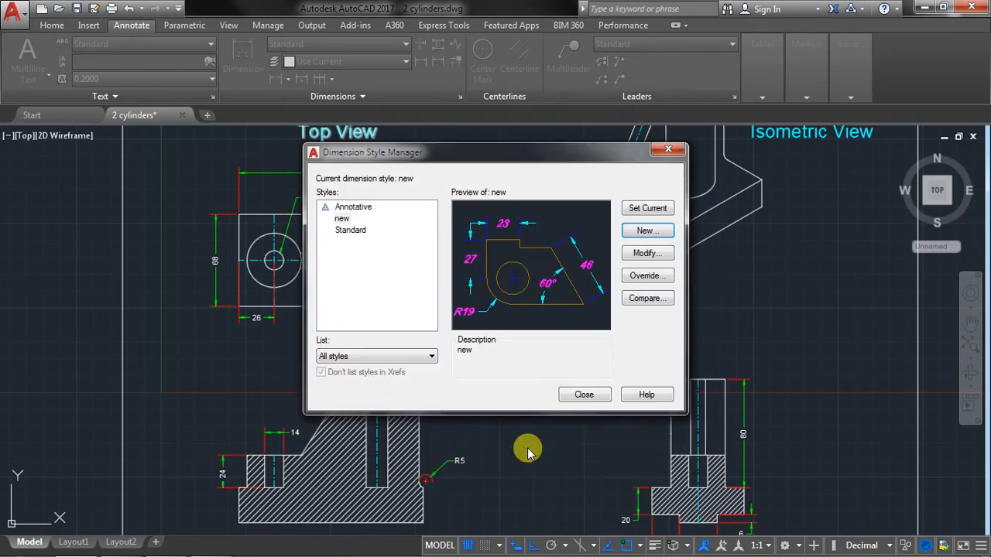
pyautogui.click(639, 209)
pyautogui.click(584, 396)
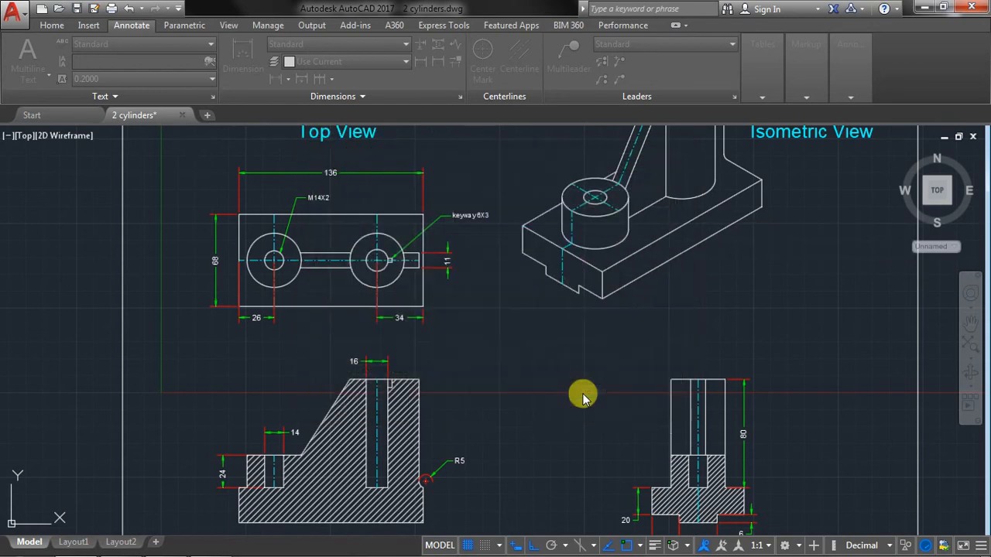
# - Draw a circle in the empty area to the left of the drawing frame
pyautogui.scroll(-4, 513, 350)
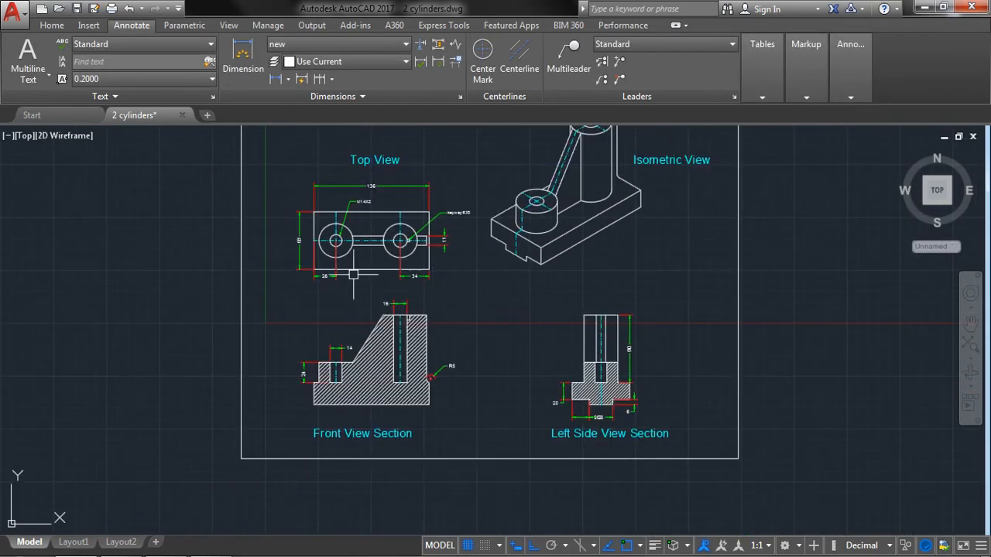
pyautogui.moveTo(326, 269)
pyautogui.mouseDown(button='middle')
pyautogui.moveTo(349, 284)
pyautogui.moveTo(503, 286)
pyautogui.mouseUp(button='middle')
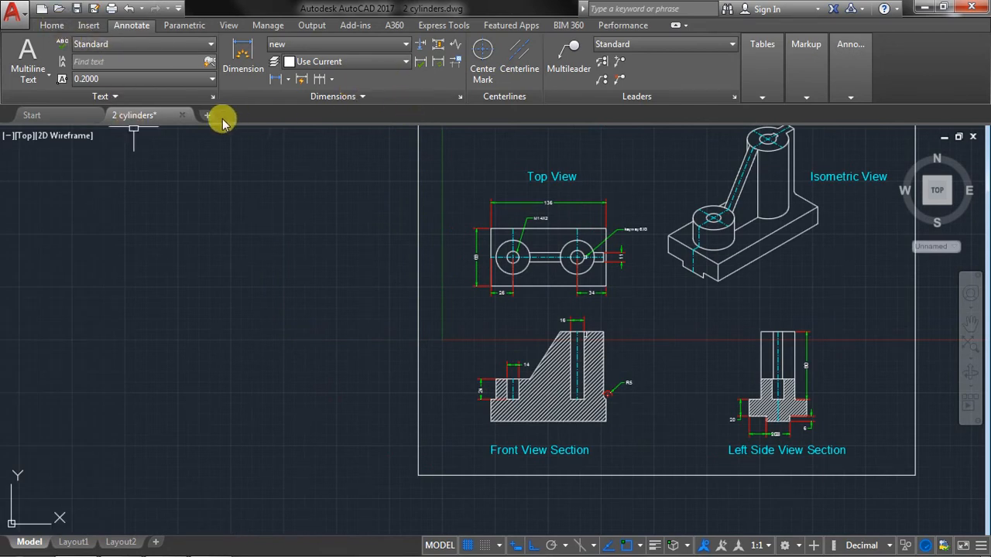
pyautogui.click(51, 26)
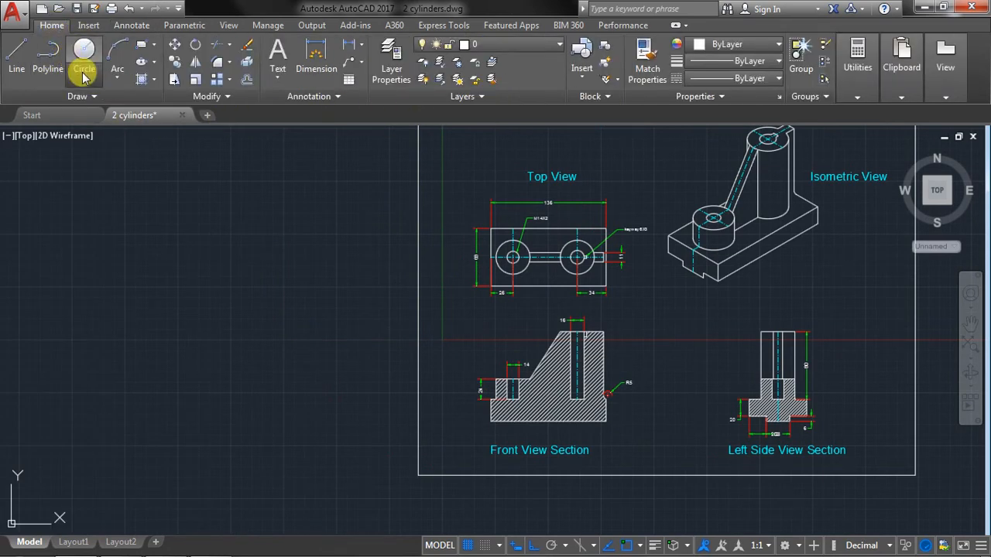
pyautogui.click(84, 76)
pyautogui.click(81, 98)
pyautogui.click(115, 354)
pyautogui.click(196, 275)
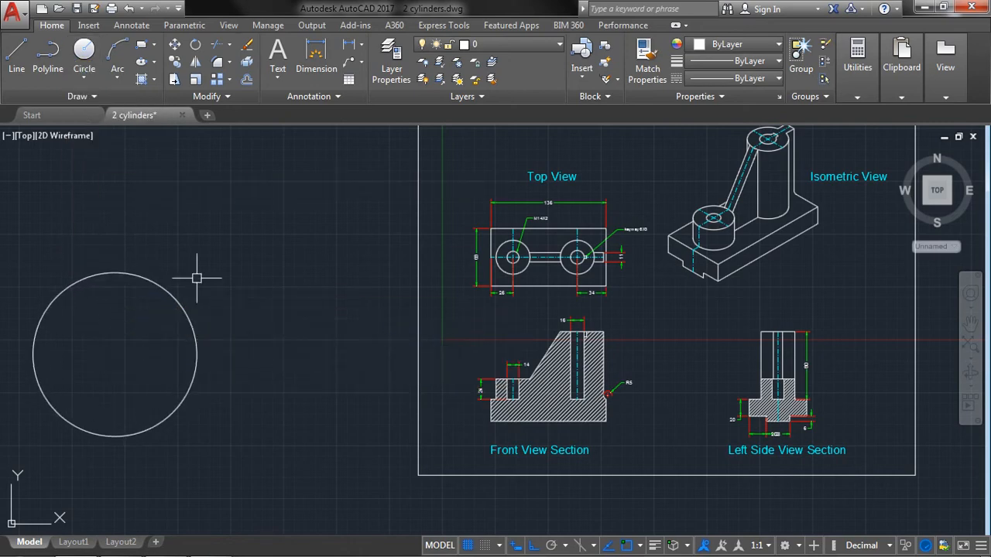
# - Draw a rectangle about 378 units wide around the circle
pyautogui.moveTo(165, 255); pyautogui.dragTo(246, 244, button='middle')
pyautogui.click(142, 44)
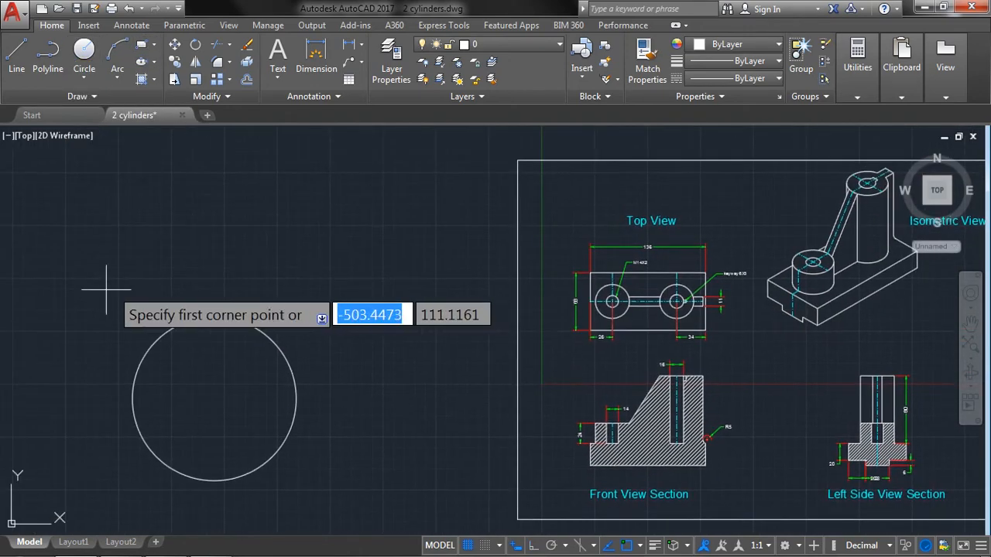
pyautogui.moveTo(100, 287); pyautogui.dragTo(175, 271, button='middle')
pyautogui.click(121, 209)
pyautogui.click(441, 447)
# - Add a linear dimension to the rectangle's top edge, placed above the edge, and inspect its style up close
pyautogui.click(349, 44)
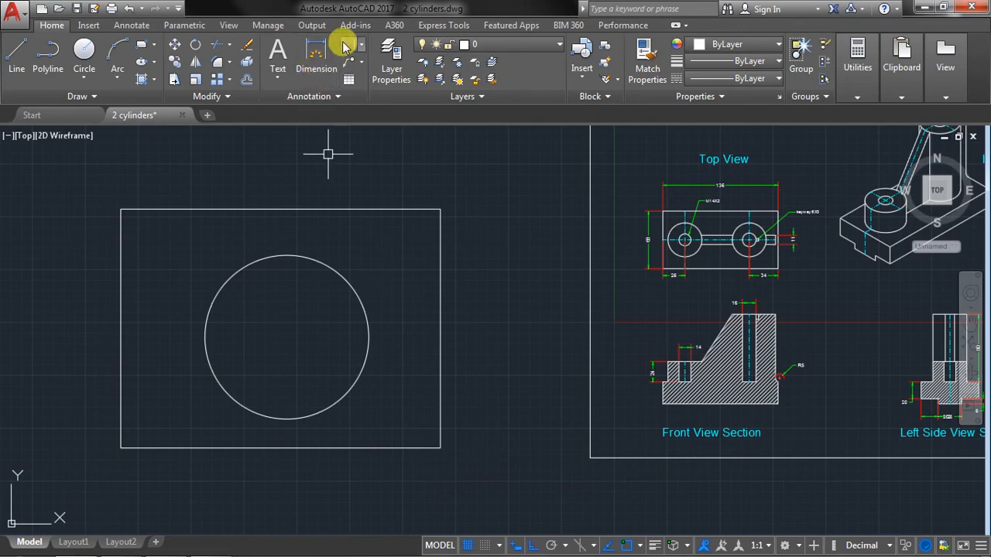
pyautogui.click(120, 209)
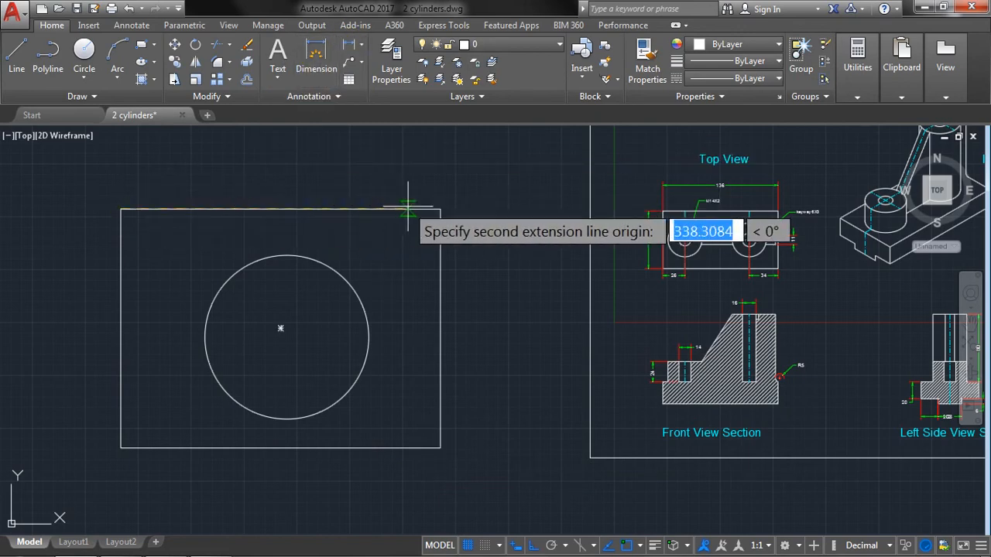
pyautogui.click(441, 209)
pyautogui.click(331, 162)
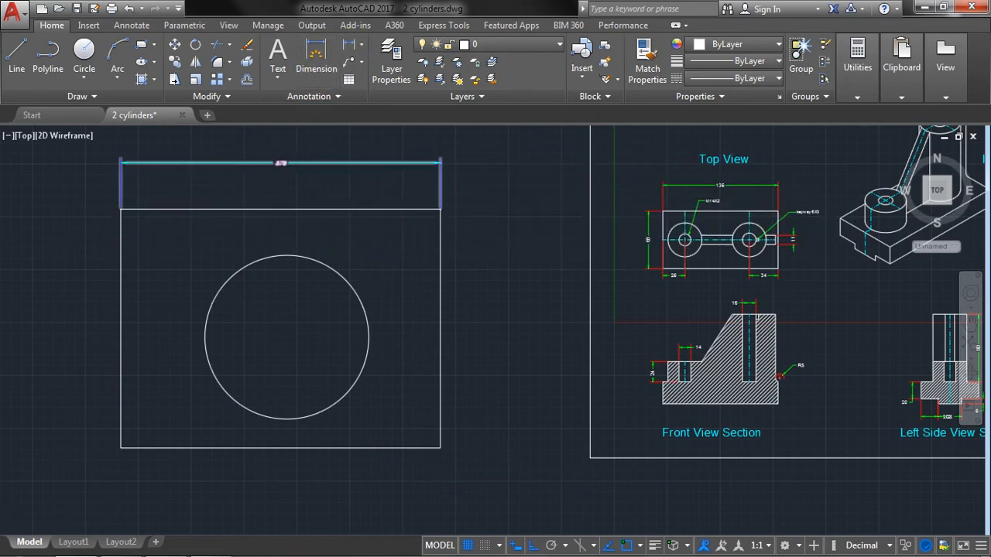
pyautogui.scroll(5, 297, 197)
pyautogui.scroll(-2, 416, 201)
pyautogui.moveTo(416, 201)
pyautogui.mouseDown(button='middle')
pyautogui.moveTo(456, 221)
pyautogui.moveTo(452, 209)
pyautogui.mouseUp(button='middle')
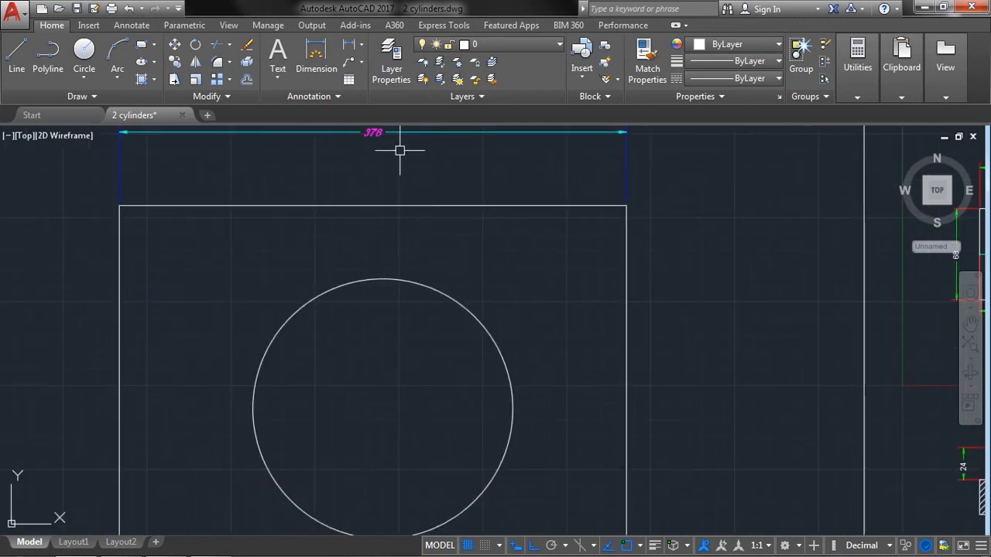
pyautogui.scroll(-2, 398, 150)
# - Add a linear dimension from the sample rectangle's upper-right corner to its centre, placed below the rectangle
pyautogui.click(359, 48)
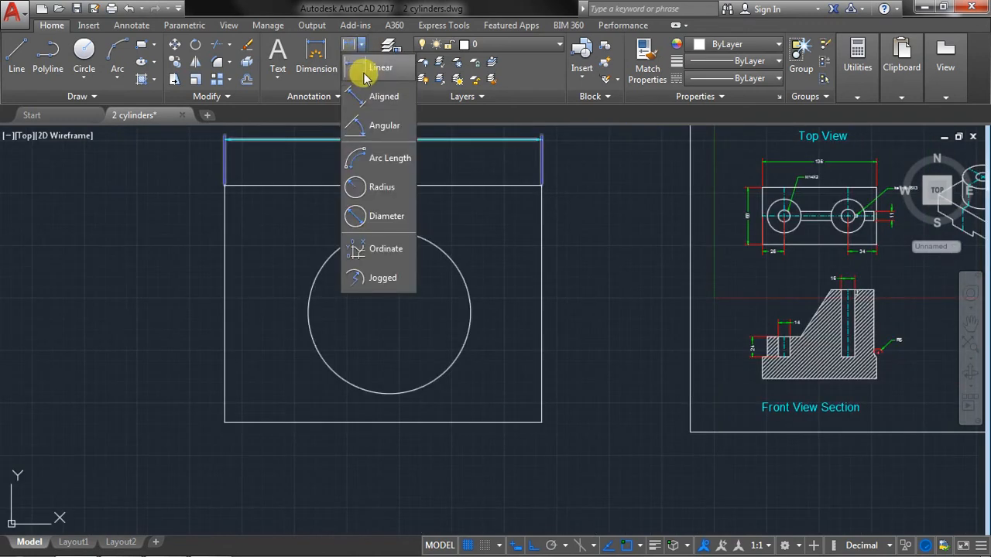
pyautogui.click(366, 71)
pyautogui.click(542, 186)
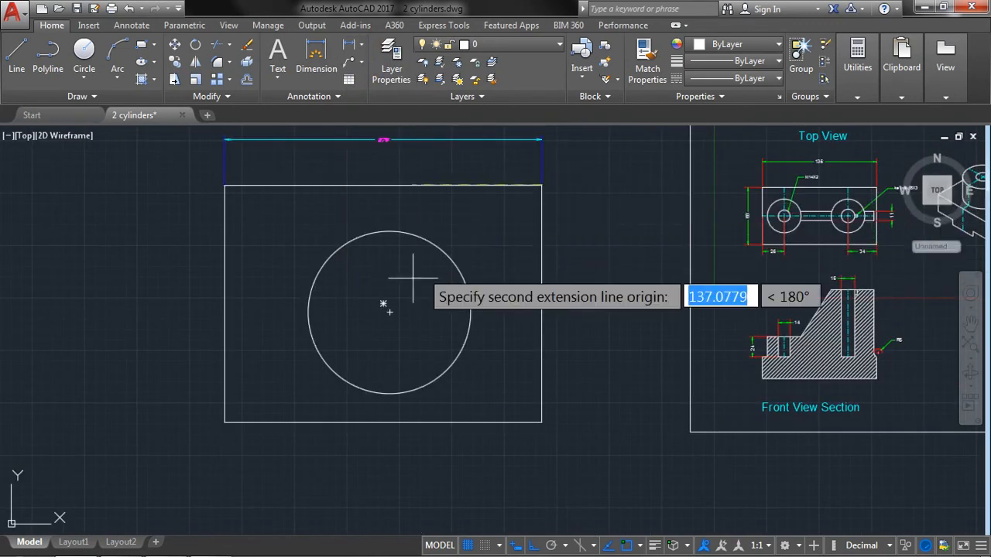
pyautogui.click(383, 304)
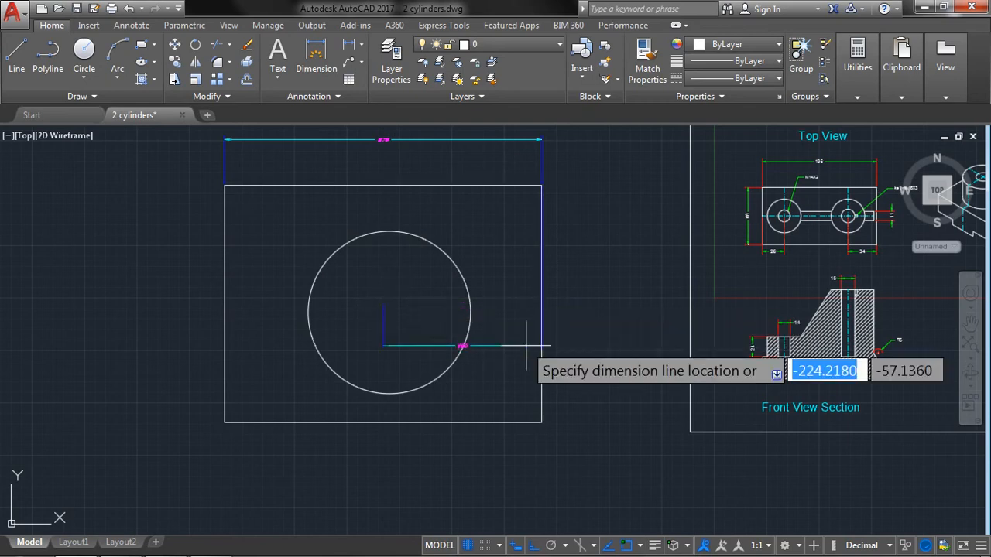
pyautogui.click(490, 467)
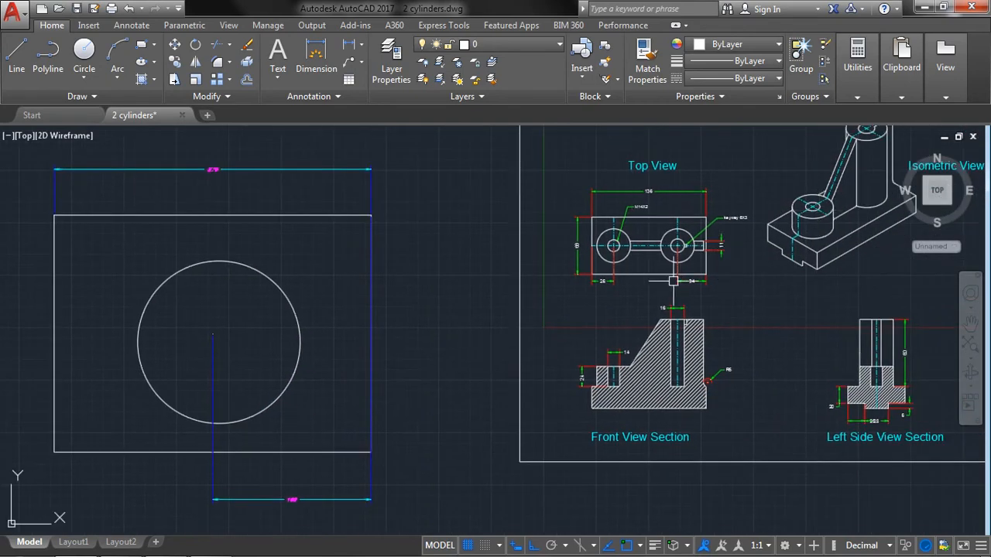
pyautogui.moveTo(673, 280); pyautogui.dragTo(561, 293, button='middle')
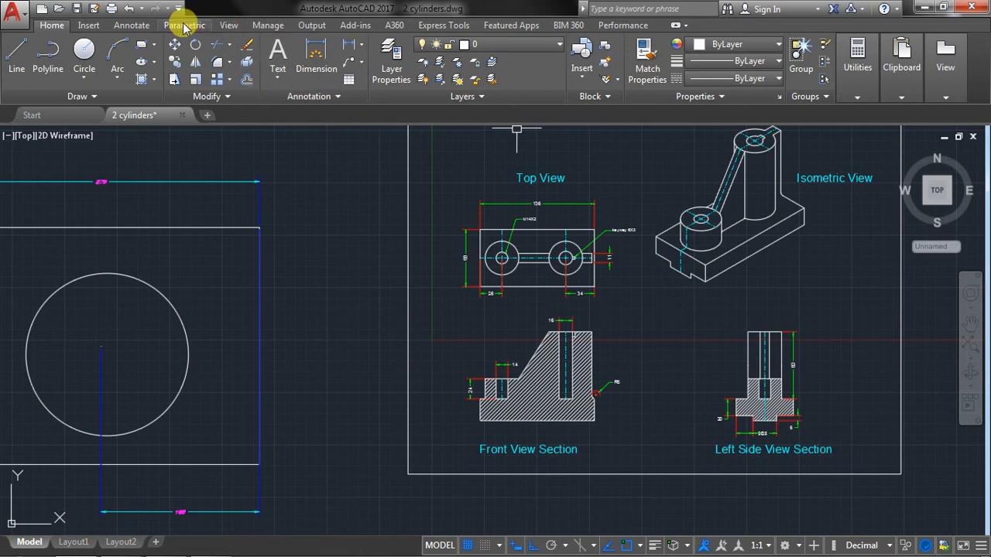
pyautogui.scroll(3, 193, 201)
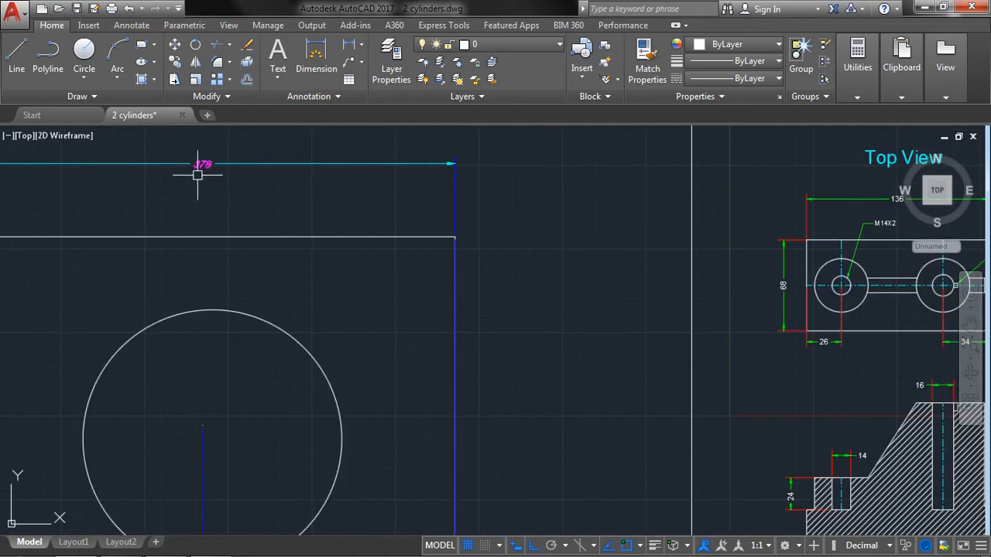
pyautogui.scroll(2, 199, 169)
pyautogui.moveTo(250, 162); pyautogui.dragTo(299, 162, button='middle')
pyautogui.scroll(-2, 312, 164)
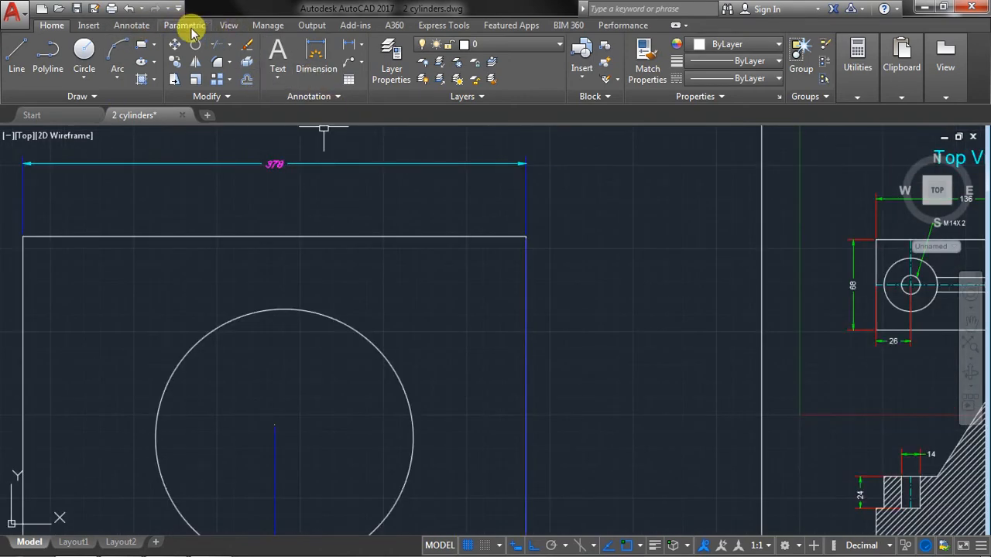
# - Add a radius dimension to the circle inside the rectangle, with its text just outside the circle's right side
pyautogui.click(134, 26)
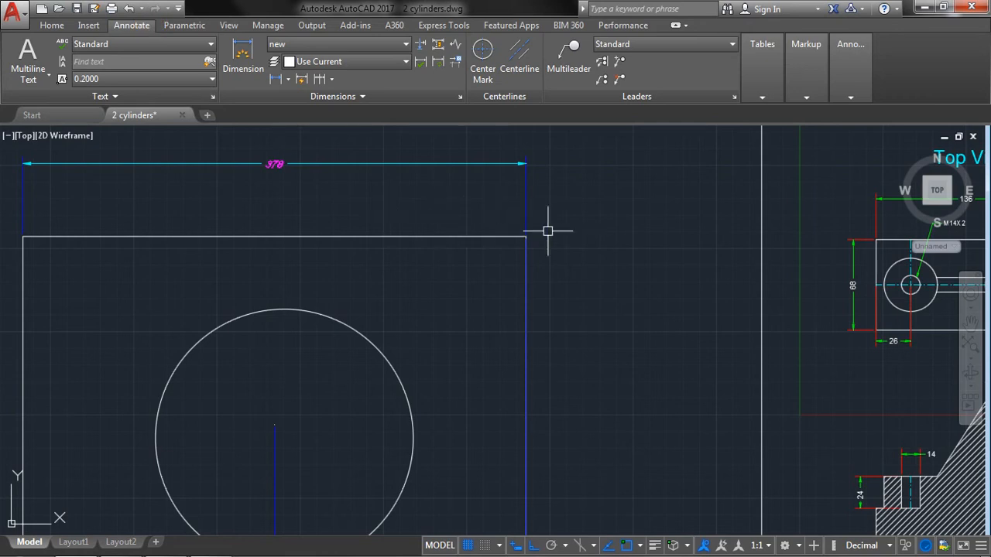
pyautogui.scroll(-2, 319, 204)
pyautogui.moveTo(209, 552)
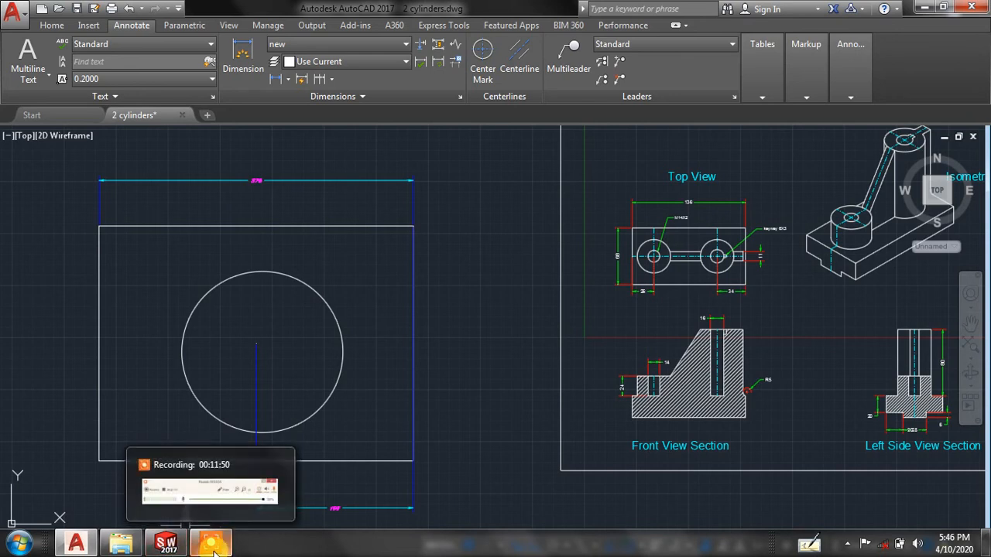
pyautogui.moveTo(343, 317); pyautogui.dragTo(341, 259, button='middle')
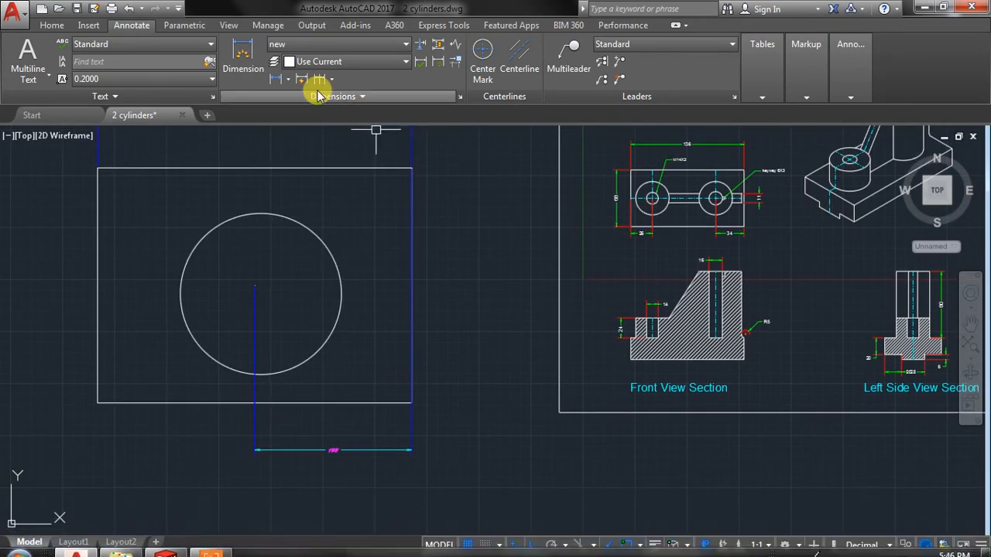
pyautogui.click(290, 77)
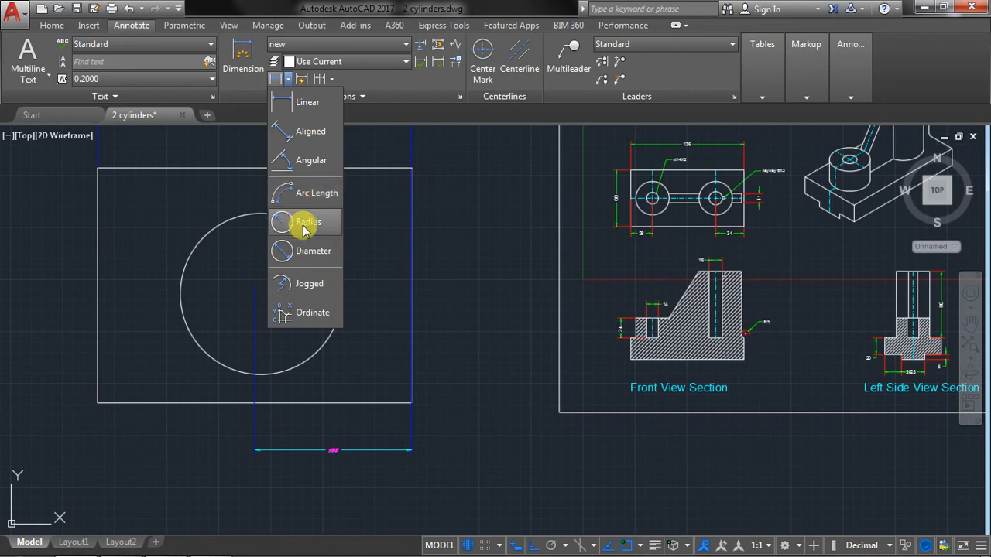
pyautogui.click(278, 222)
pyautogui.click(337, 267)
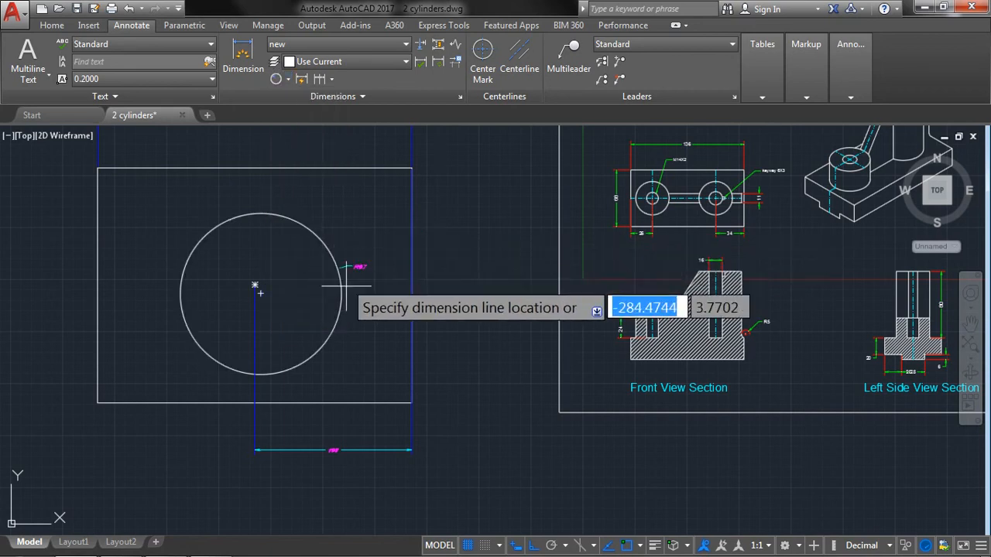
pyautogui.click(354, 267)
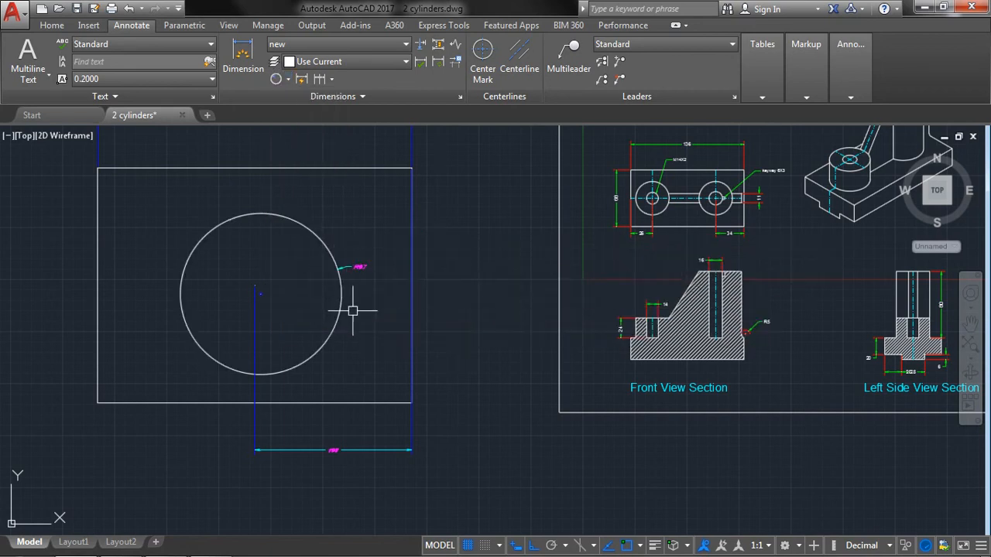
pyautogui.click(288, 79)
pyautogui.click(301, 251)
pyautogui.click(232, 222)
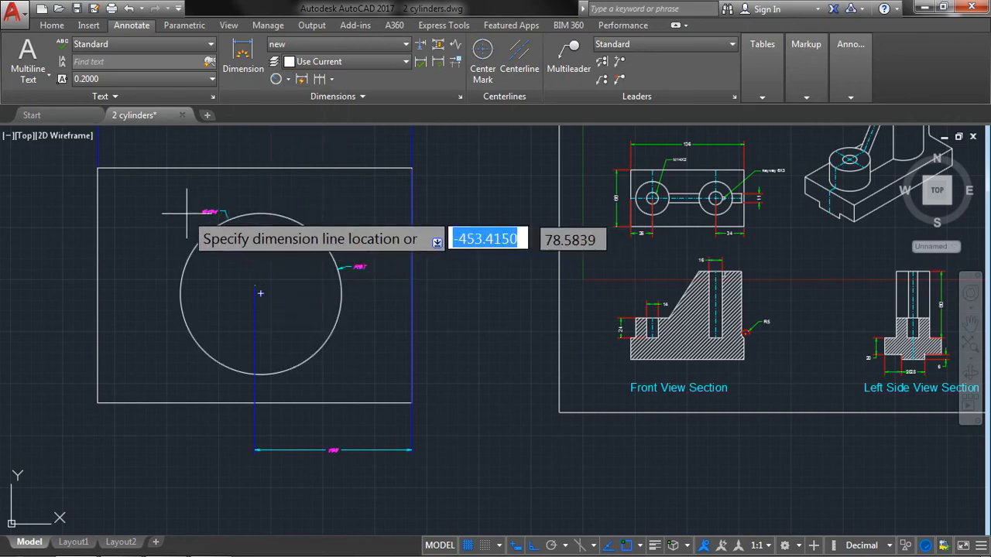
pyautogui.scroll(4, 205, 211)
pyautogui.scroll(-5, 387, 221)
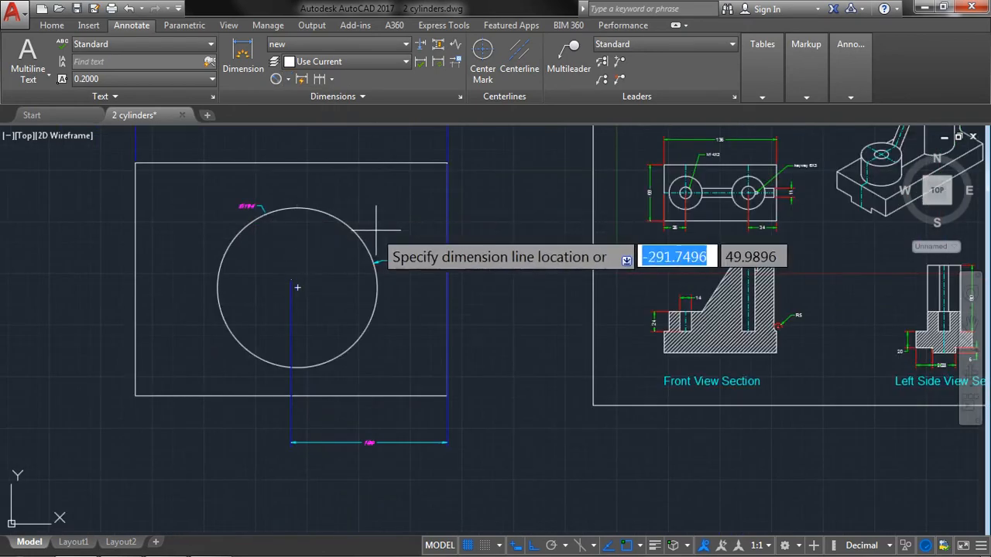
pyautogui.rightClick(389, 208)
pyautogui.click(410, 229)
# - Modify the Standard dimension style so its dimension lines are Blue and its extension lines are Green
pyautogui.moveTo(760, 198); pyautogui.dragTo(548, 255, button='middle')
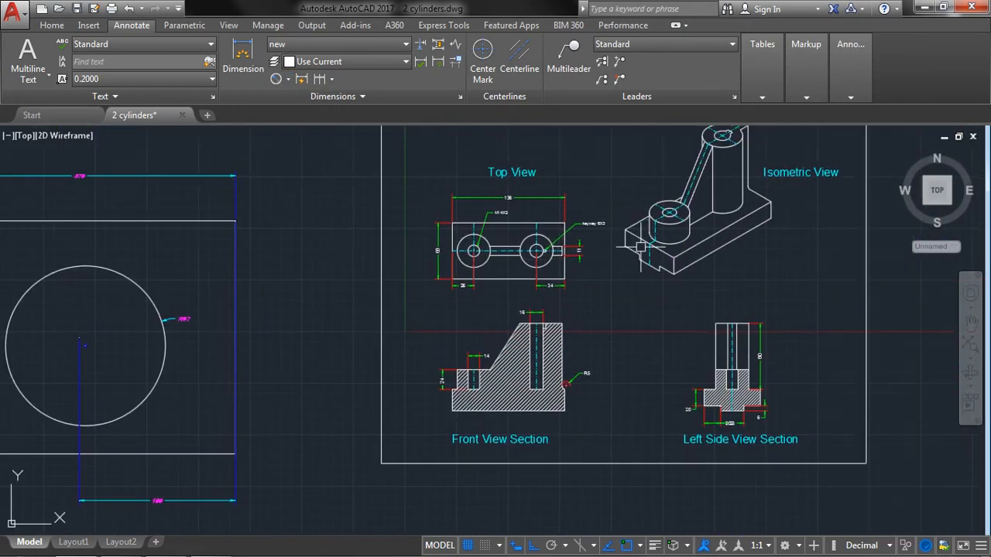
pyautogui.moveTo(640, 247); pyautogui.dragTo(499, 302, button='middle')
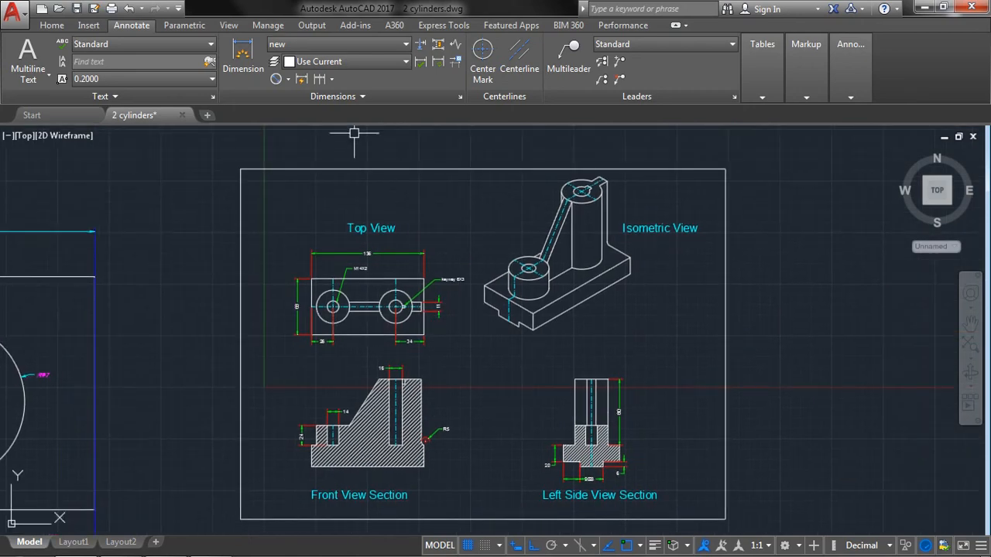
pyautogui.click(459, 96)
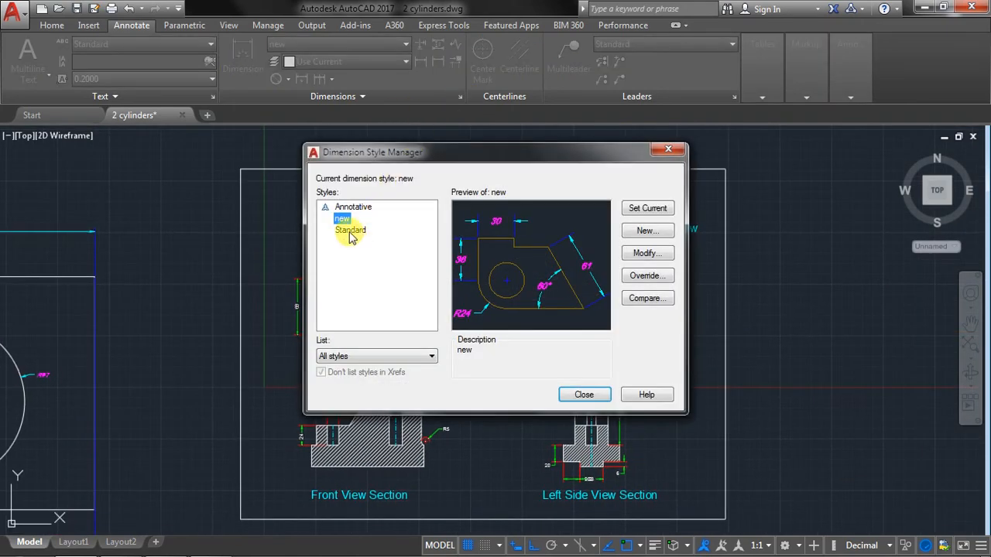
pyautogui.click(350, 231)
pyautogui.moveTo(492, 153)
pyautogui.mouseDown()
pyautogui.moveTo(692, 170)
pyautogui.moveTo(739, 147)
pyautogui.mouseUp()
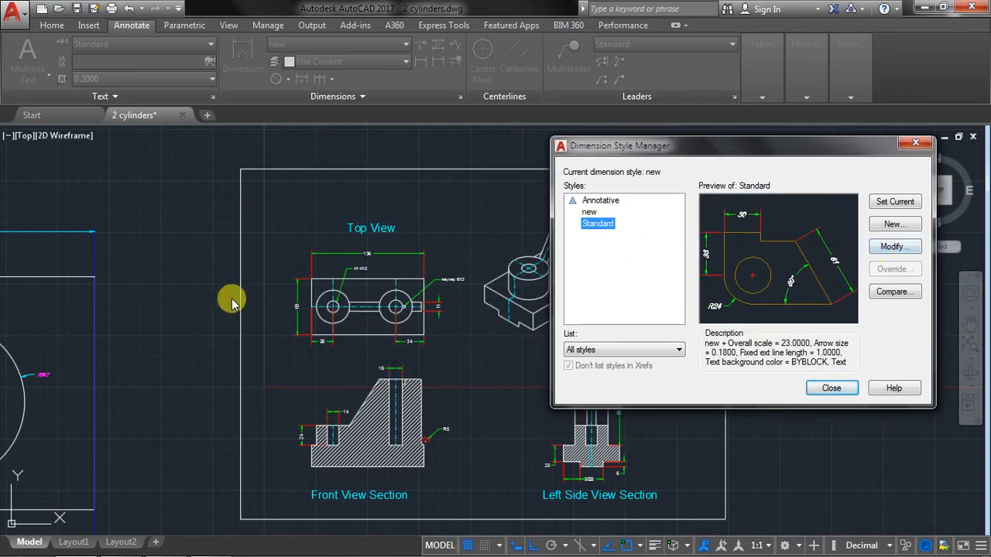
pyautogui.click(891, 247)
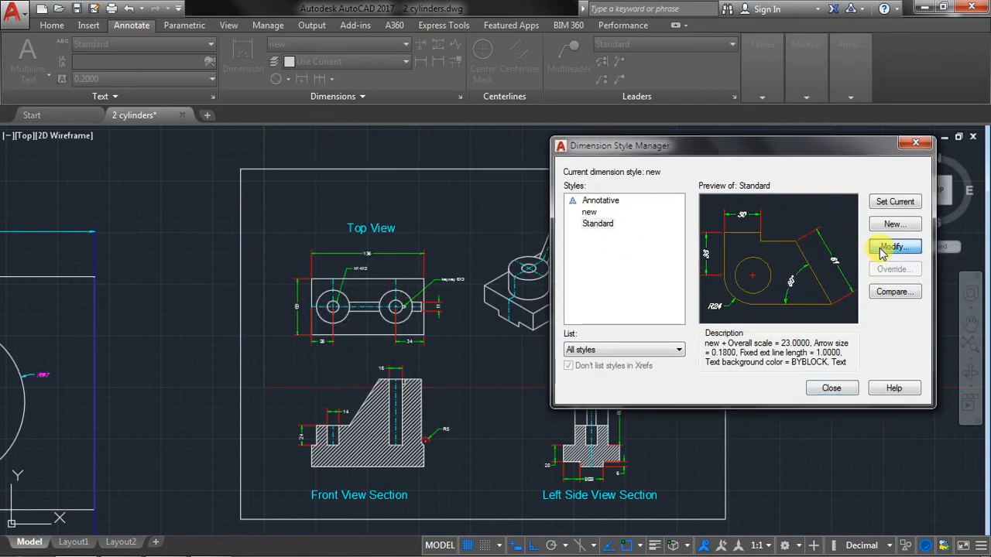
pyautogui.click(310, 125)
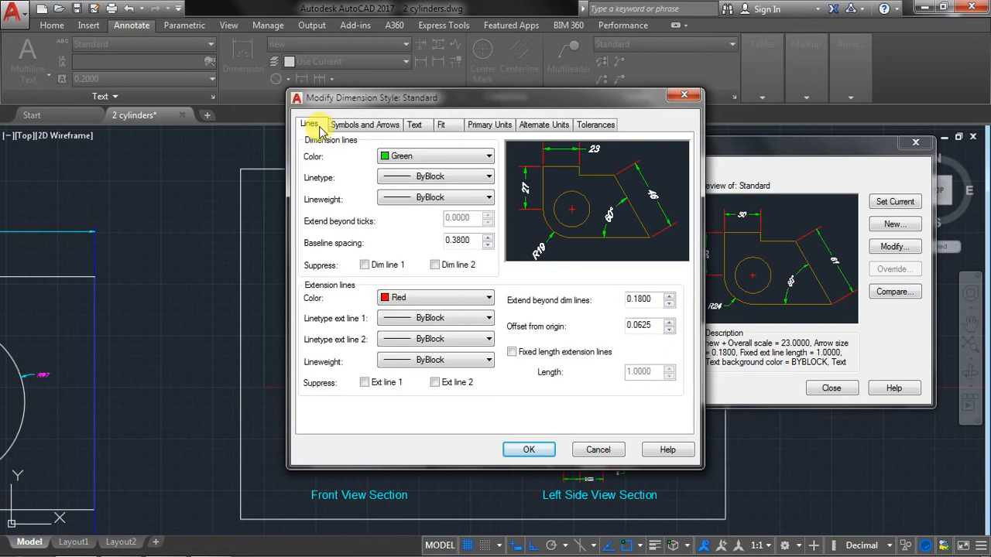
pyautogui.click(416, 159)
pyautogui.click(397, 237)
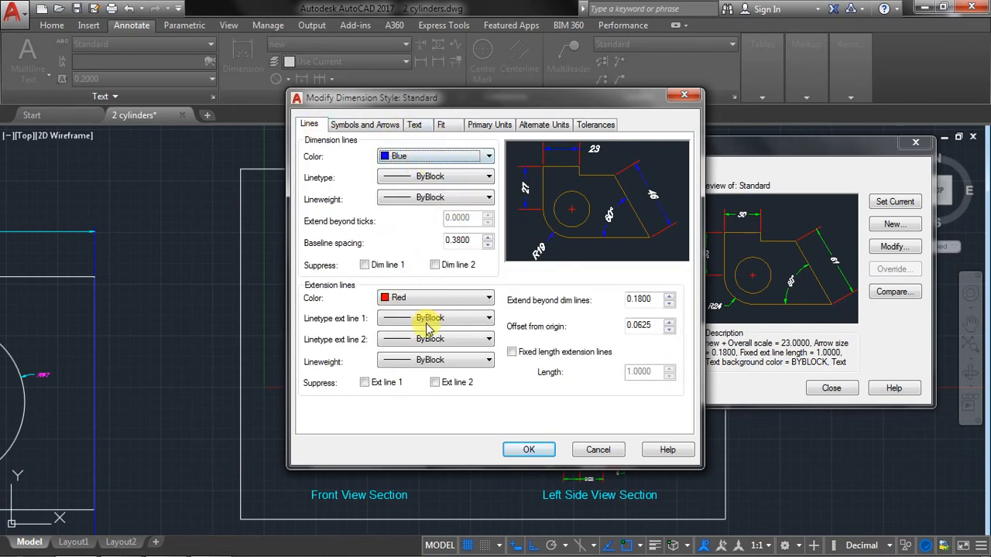
pyautogui.click(408, 297)
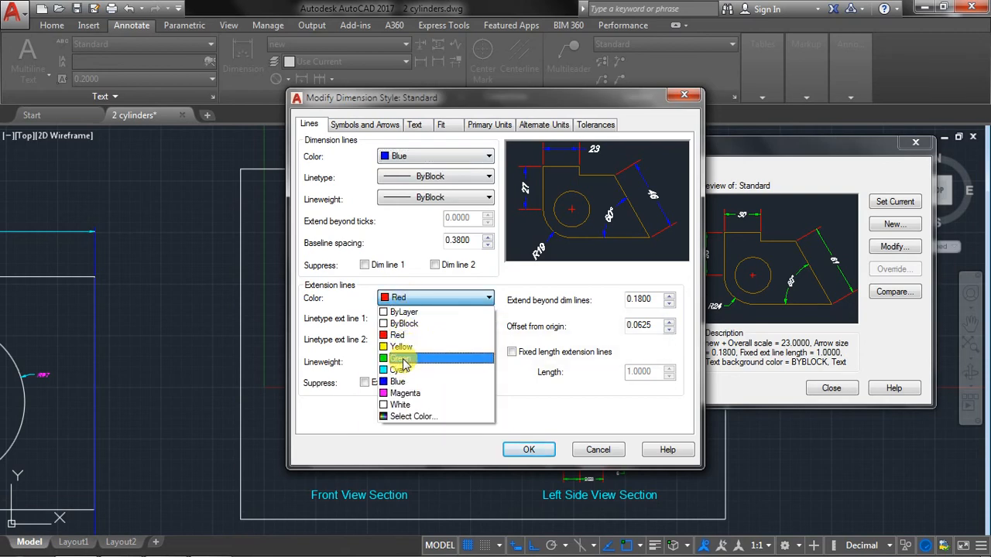
pyautogui.click(433, 359)
pyautogui.click(534, 450)
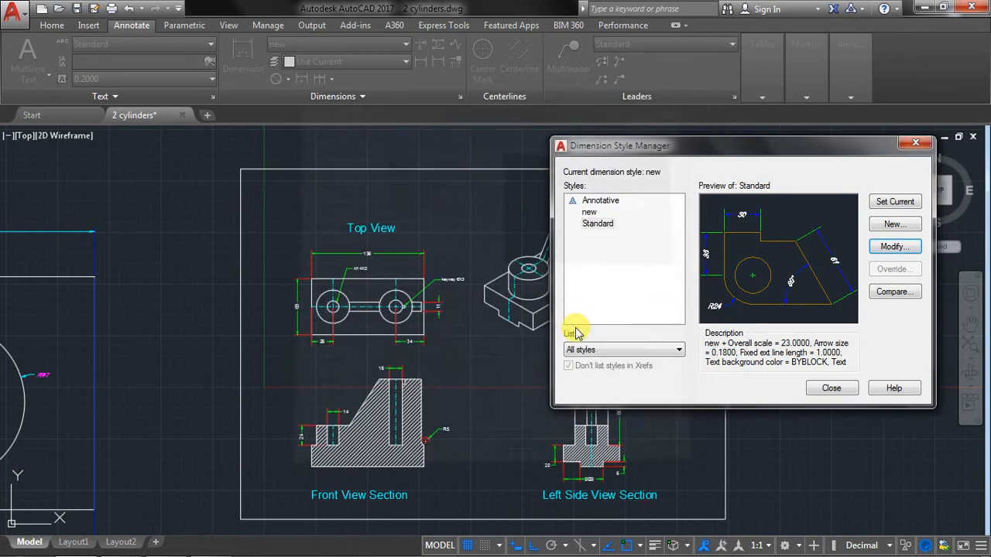
# - Make the Standard dimension style current, close the Dimension Style Manager and inspect the Top View's dimensions up close
pyautogui.click(894, 202)
pyautogui.click(831, 388)
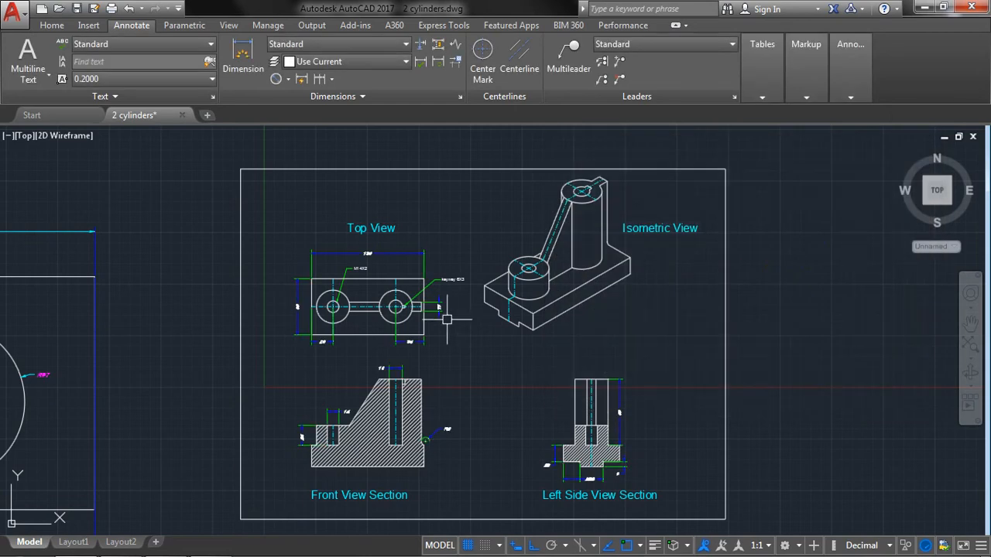
pyautogui.scroll(3, 428, 331)
pyautogui.moveTo(428, 331)
pyautogui.mouseDown(button='middle')
pyautogui.moveTo(433, 345)
pyautogui.moveTo(408, 317)
pyautogui.mouseUp(button='middle')
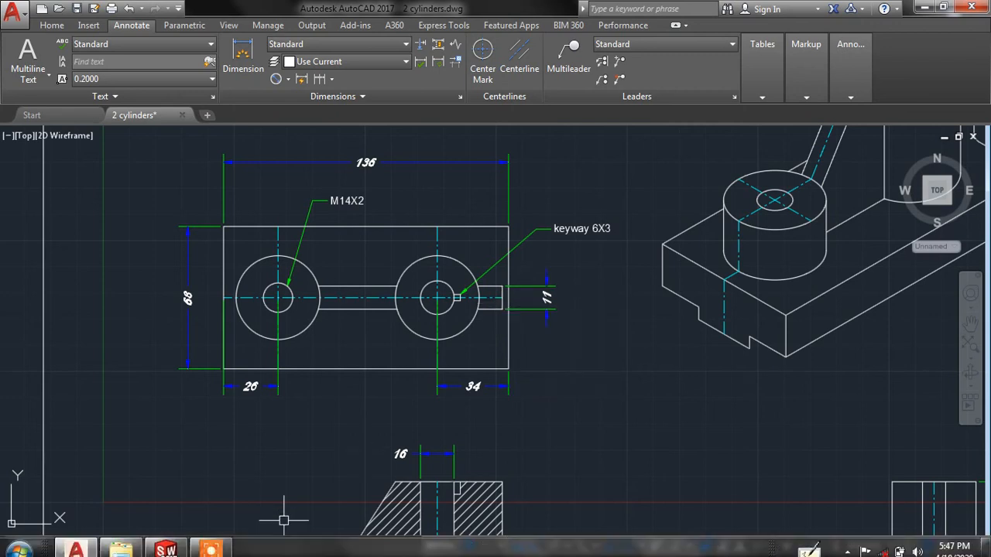
pyautogui.click(218, 540)
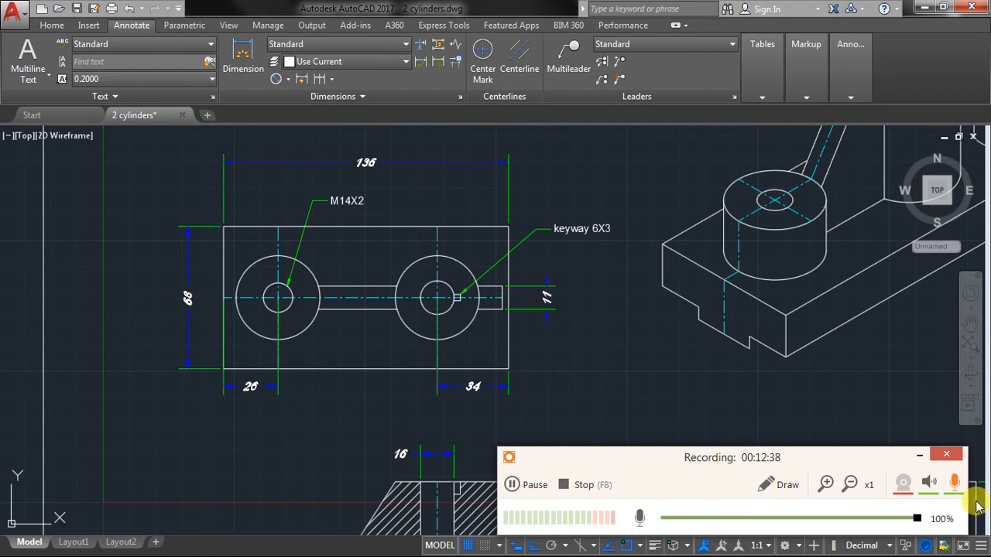
pyautogui.click(921, 454)
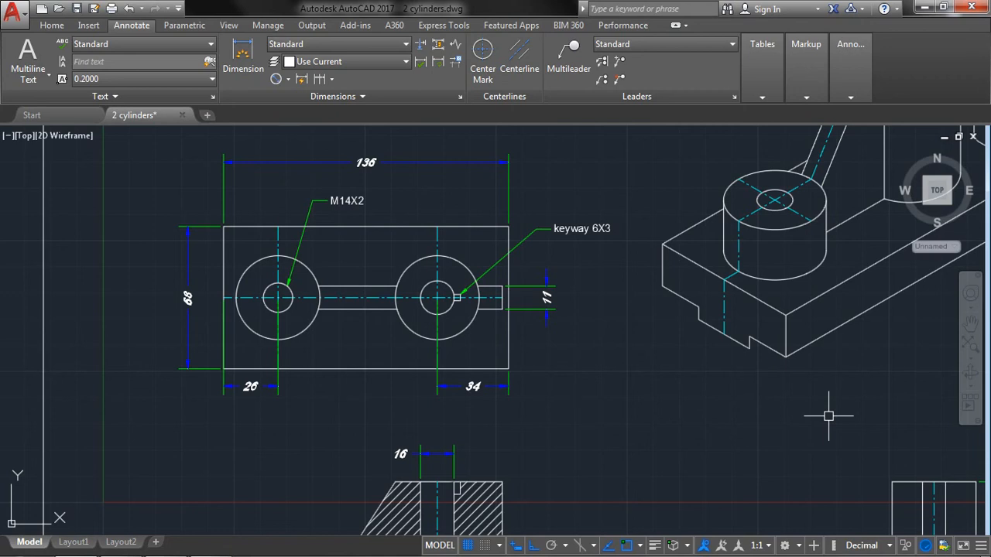
pyautogui.moveTo(715, 411); pyautogui.dragTo(692, 403, button='middle')
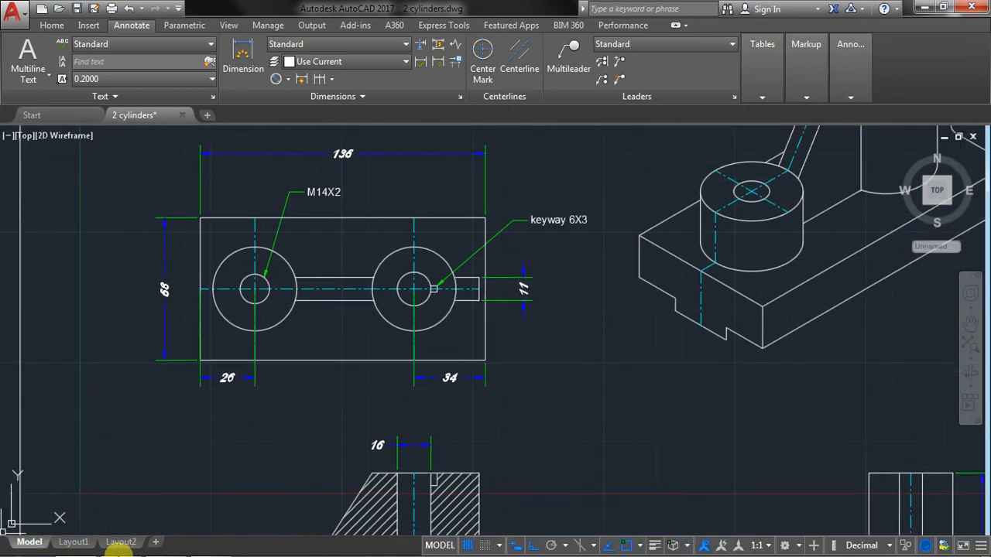
pyautogui.moveTo(190, 549)
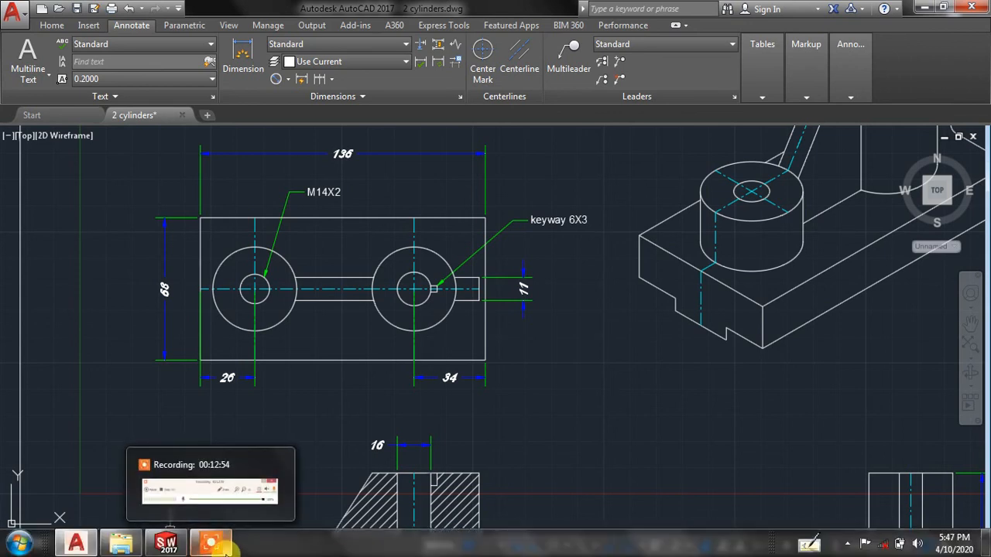
pyautogui.moveTo(342, 348)
pyautogui.mouseDown(button='middle')
pyautogui.moveTo(346, 336)
pyautogui.moveTo(332, 336)
pyautogui.mouseUp(button='middle')
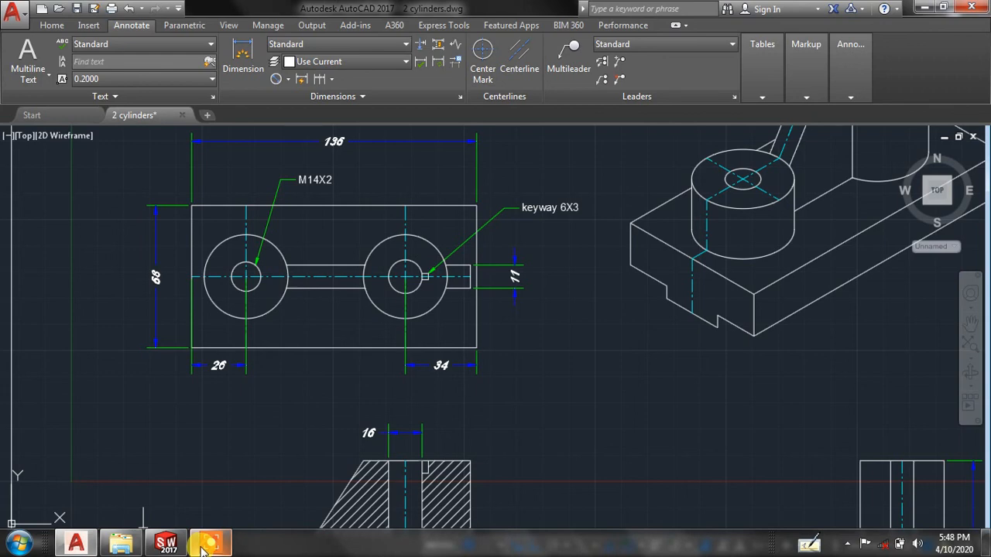
# - Add a center mark to the circle inside the sample rectangle
pyautogui.scroll(-5, 523, 356)
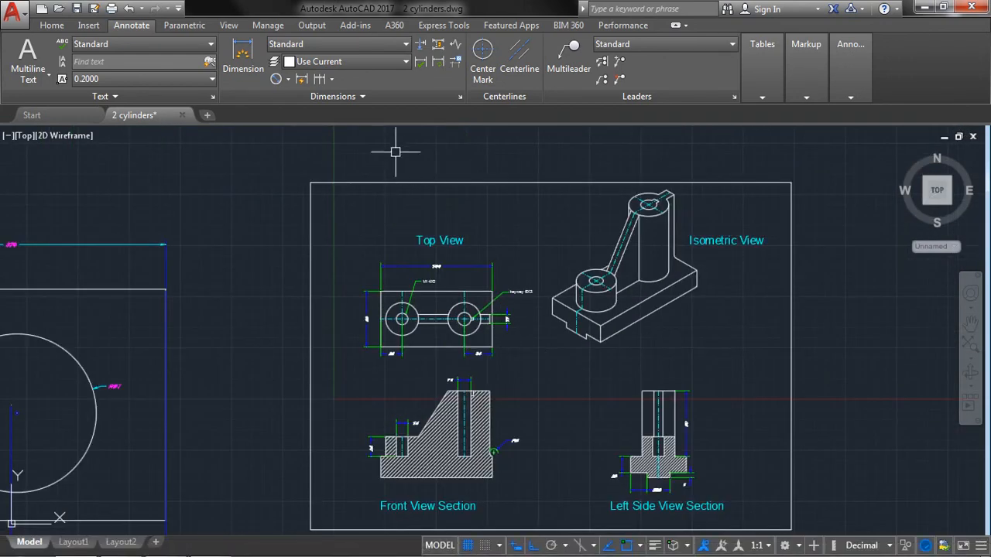
pyautogui.moveTo(294, 298); pyautogui.dragTo(439, 260, button='middle')
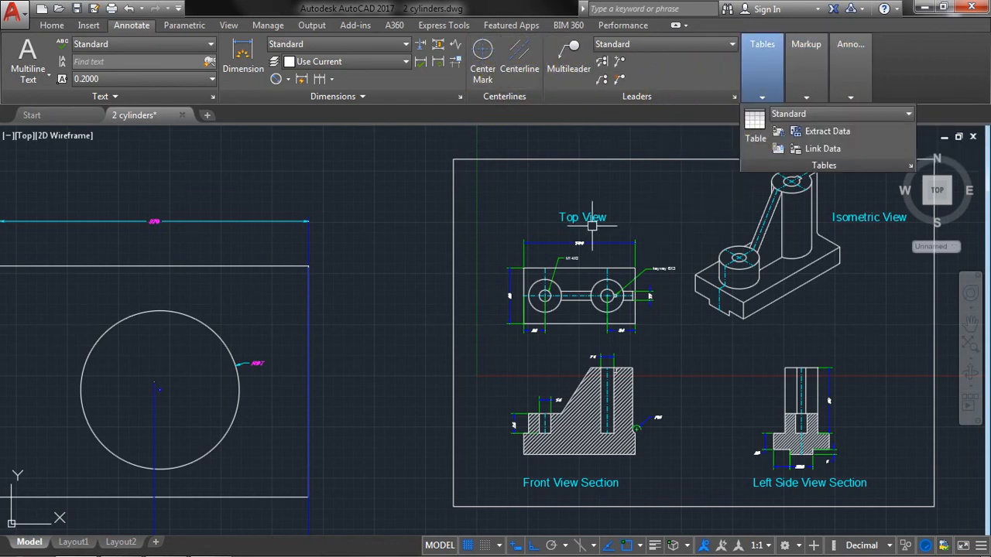
pyautogui.moveTo(327, 254); pyautogui.dragTo(389, 238, button='middle')
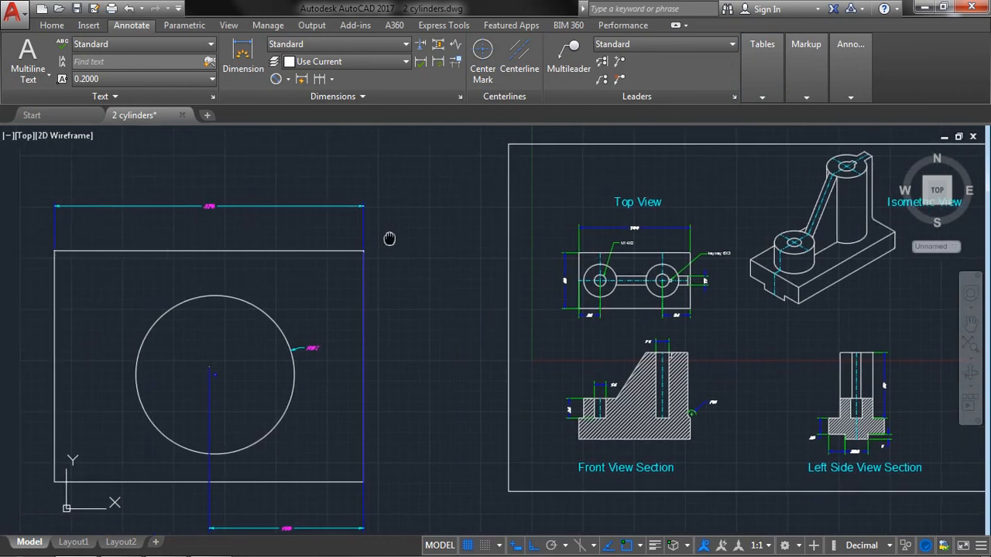
pyautogui.click(483, 68)
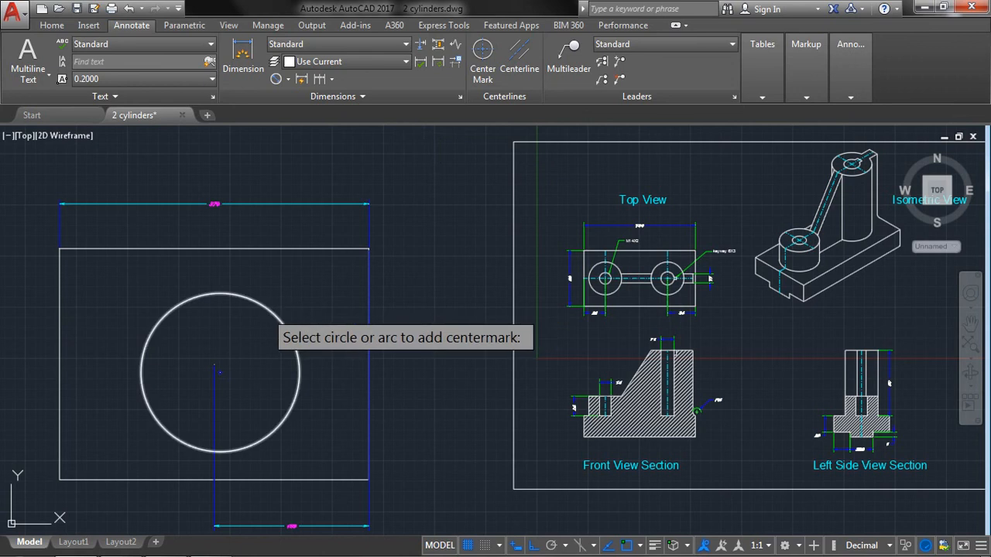
pyautogui.click(275, 310)
pyautogui.press('Escape')
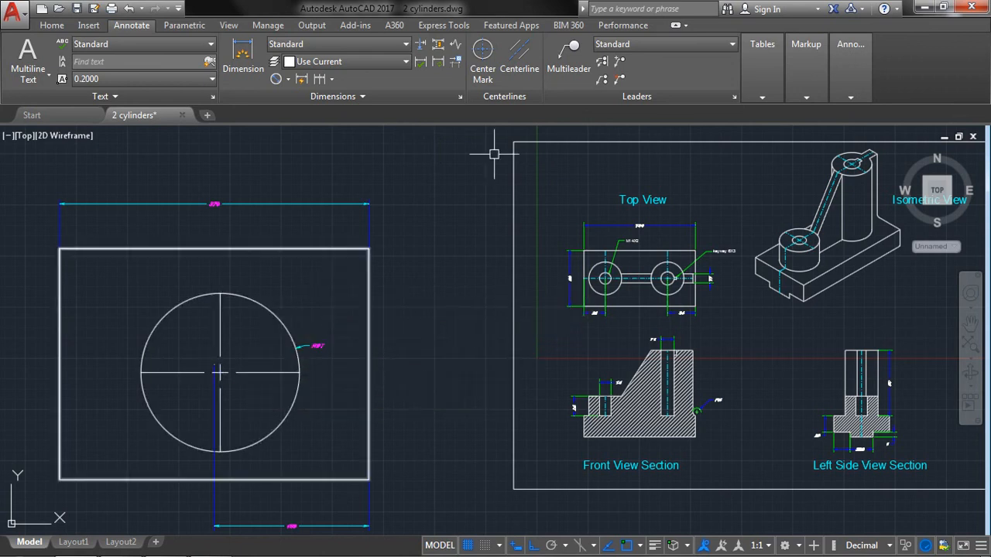
pyautogui.click(517, 68)
pyautogui.click(517, 68)
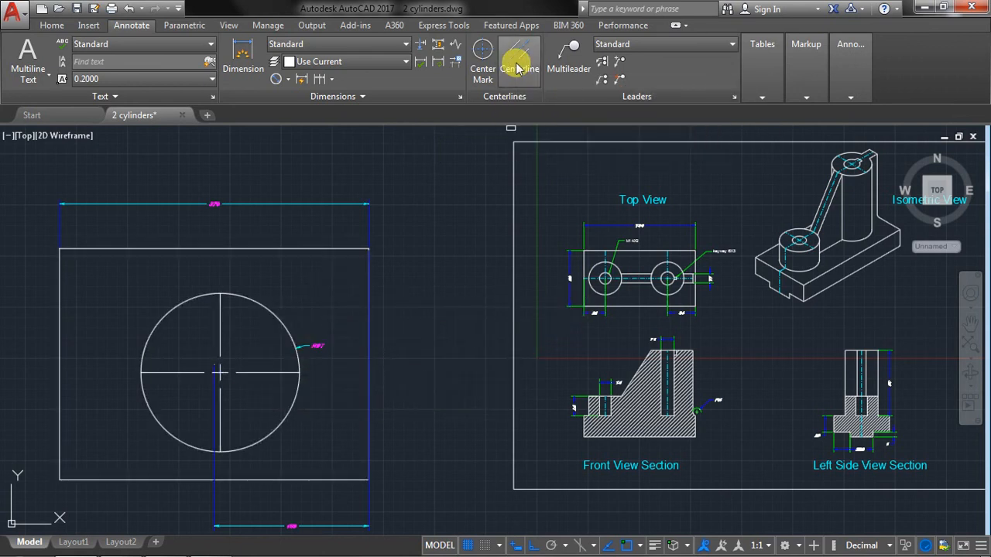
pyautogui.moveTo(323, 310); pyautogui.dragTo(366, 271, button='middle')
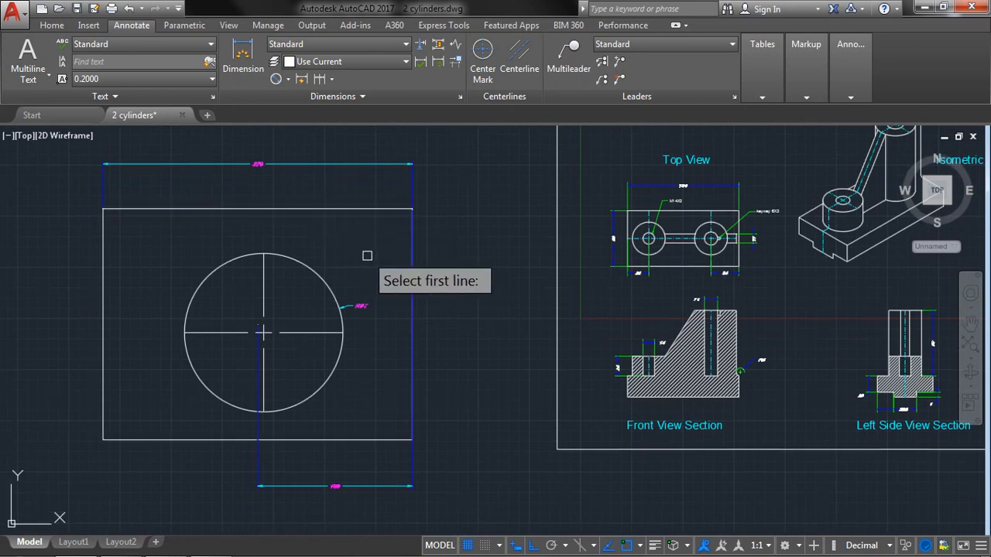
pyautogui.click(101, 254)
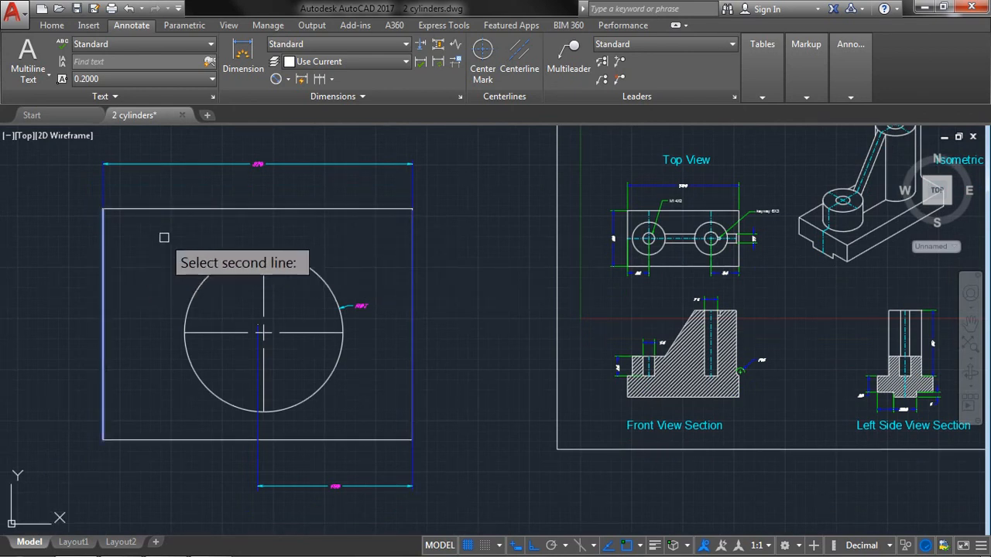
pyautogui.press('Escape')
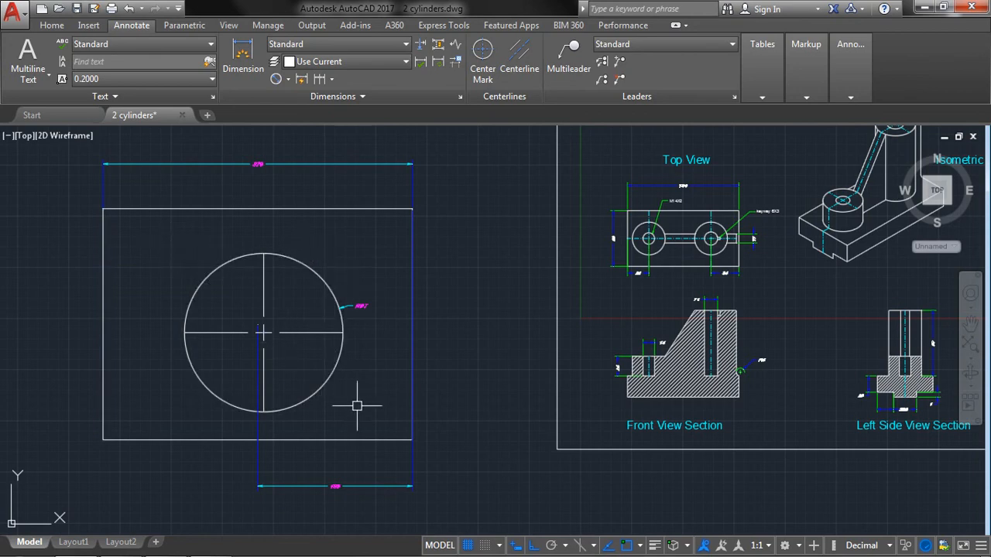
# - Draw a vertical line in the empty area above the sample rectangle's overall width dimension
pyautogui.moveTo(443, 233); pyautogui.dragTo(436, 378, button='middle')
pyautogui.moveTo(296, 191); pyautogui.dragTo(423, 363, button='middle')
pyautogui.write('l')
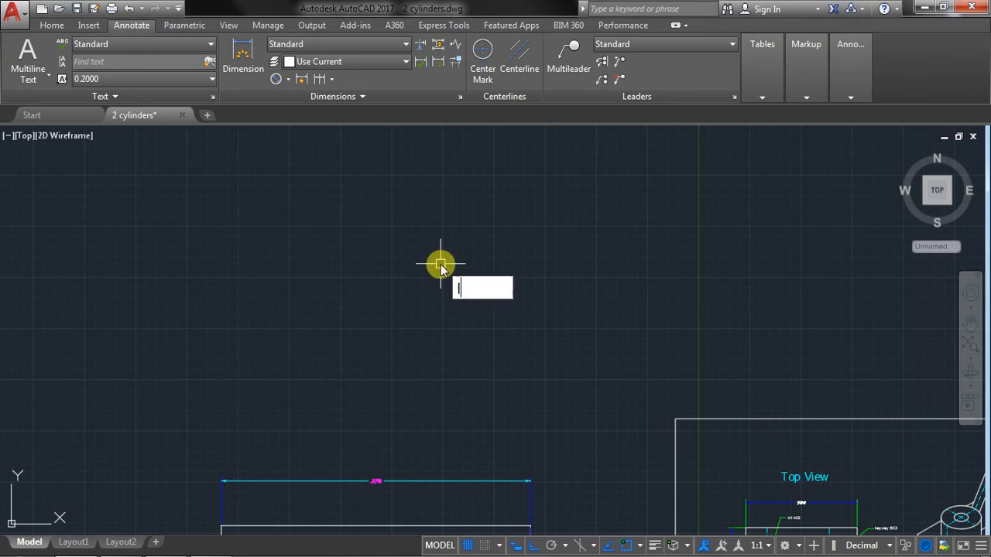
pyautogui.press('Return')
pyautogui.click(301, 188)
pyautogui.click(301, 326)
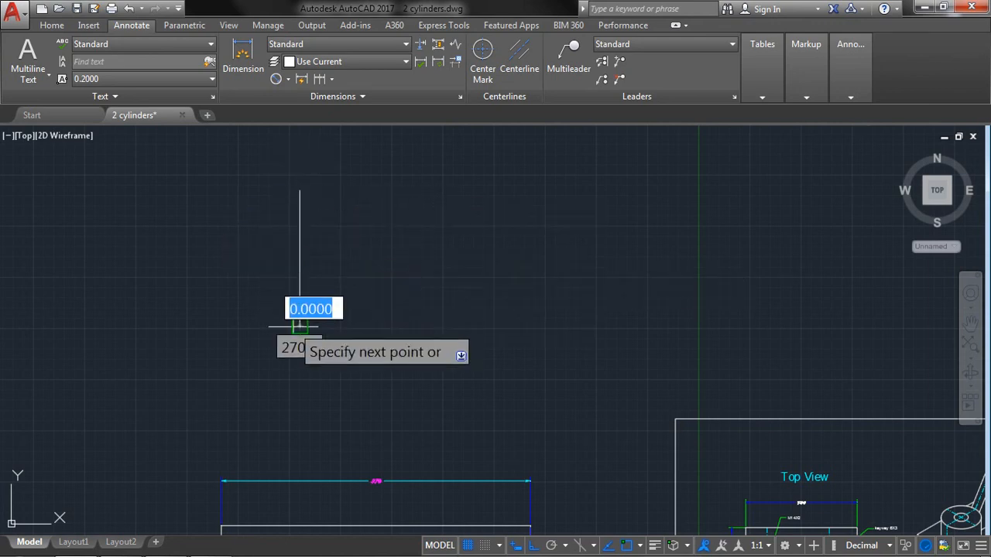
pyautogui.rightClick(302, 329)
pyautogui.click(328, 341)
# - Draw a second, longer vertical line parallel to the first, some distance to its right
pyautogui.rightClick(428, 226)
pyautogui.click(479, 240)
pyautogui.click(497, 180)
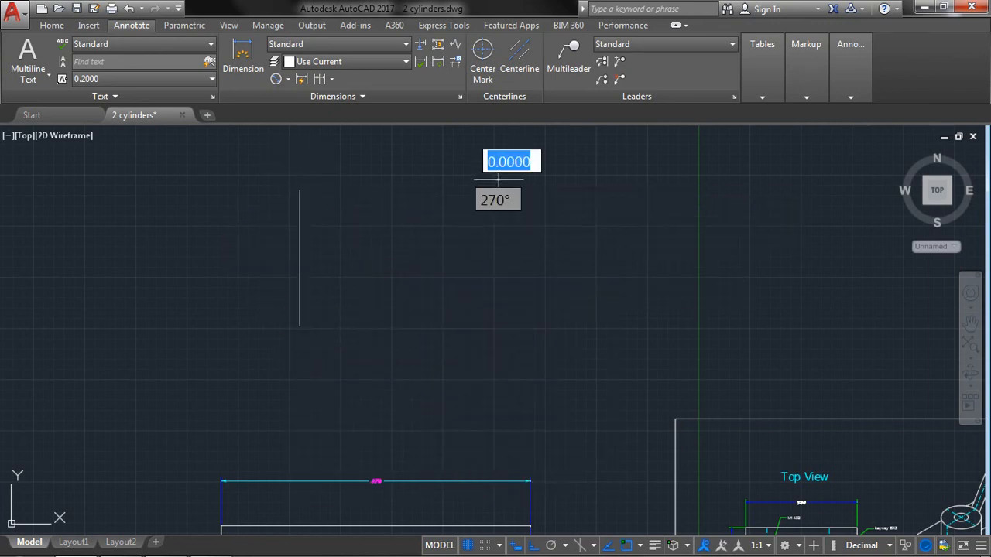
pyautogui.click(497, 375)
pyautogui.rightClick(497, 377)
pyautogui.click(507, 385)
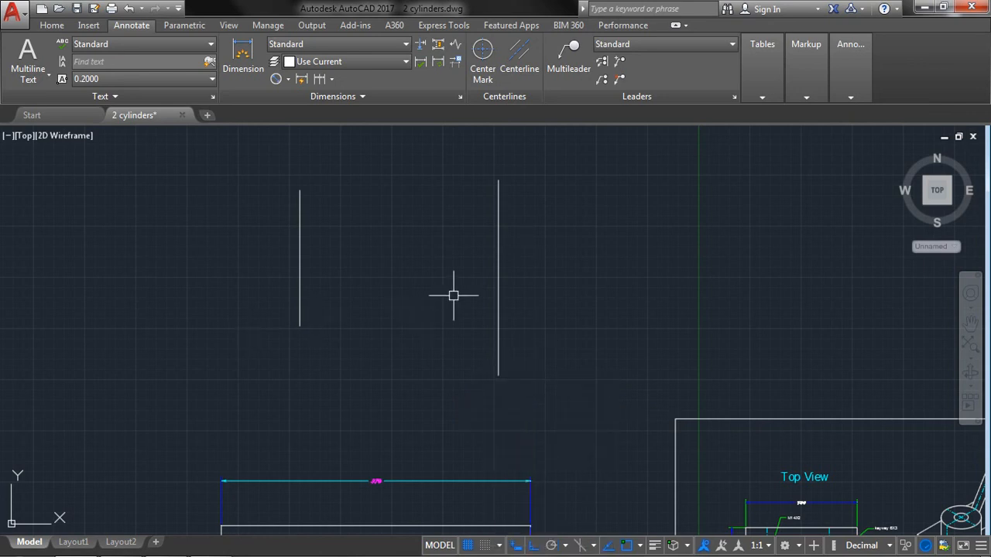
# - Add a centerline midway between the two vertical lines above the sample rectangle
pyautogui.click(520, 55)
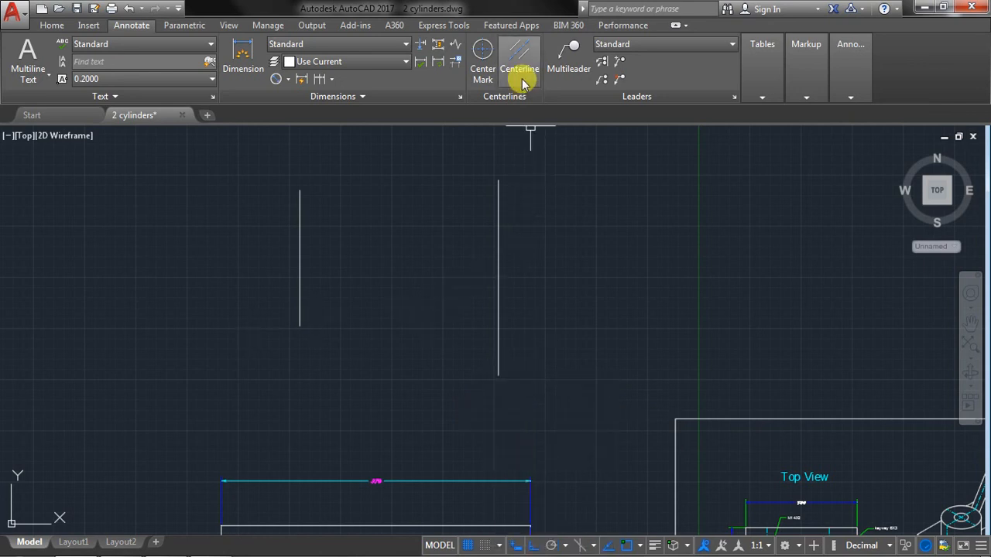
pyautogui.click(498, 224)
pyautogui.click(300, 220)
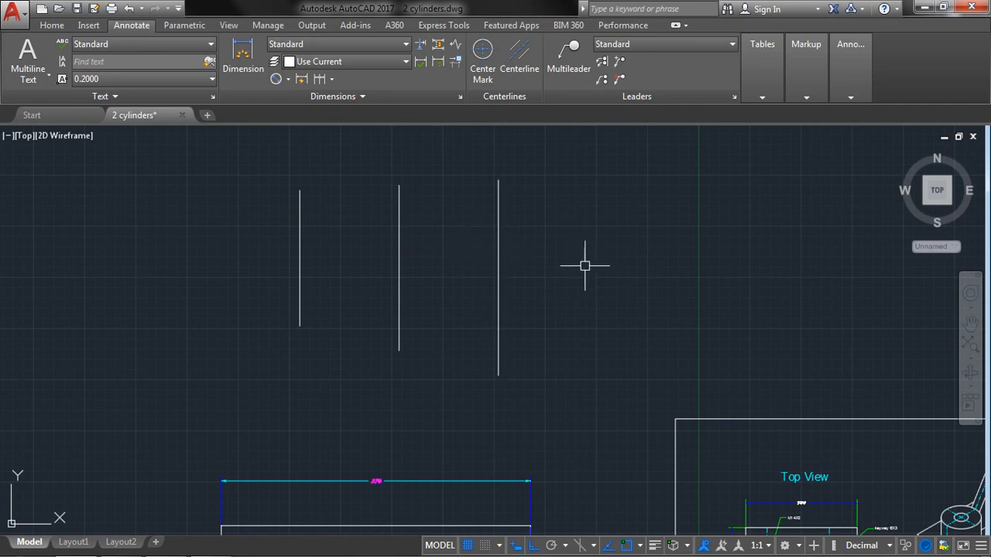
pyautogui.click(215, 545)
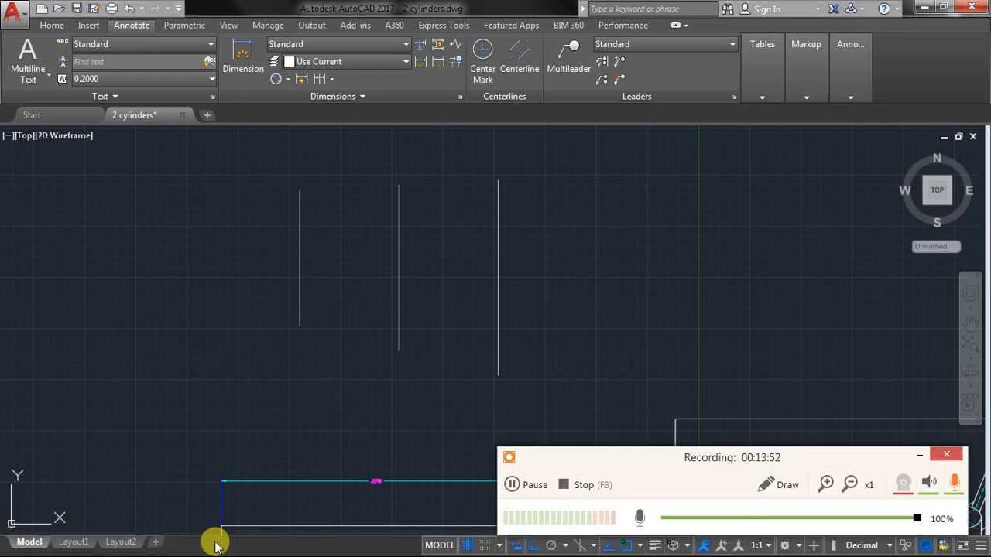